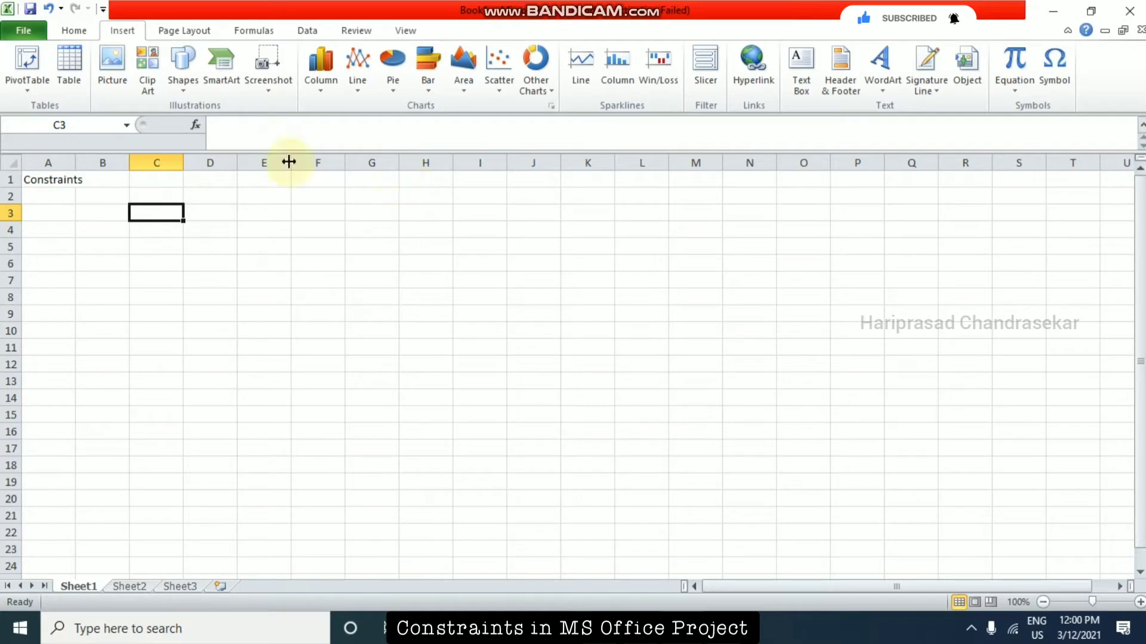
# Insert an Organization Chart SmartArt graphic from the Hierarchy category into the sheet.
pyautogui.click(221, 59)
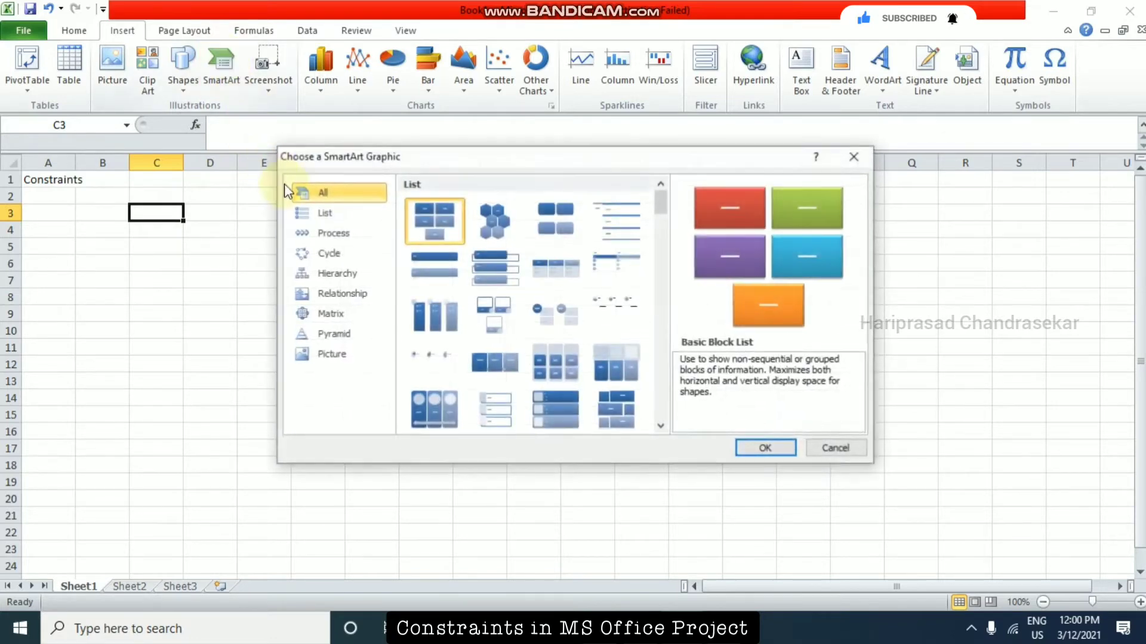
pyautogui.click(337, 273)
pyautogui.click(447, 216)
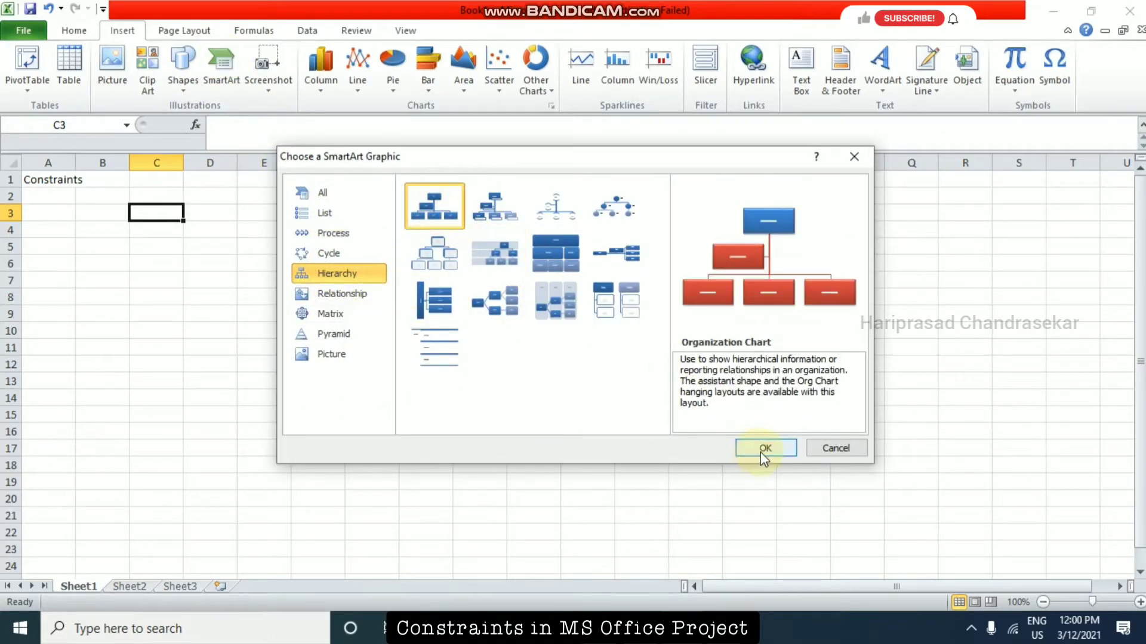
pyautogui.click(762, 450)
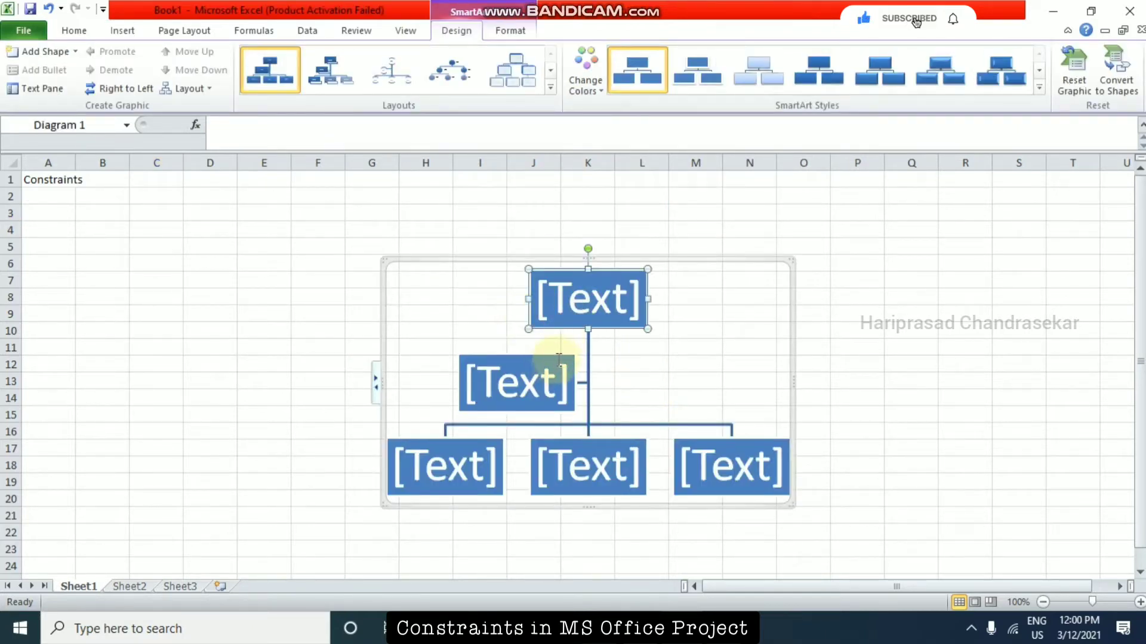
# Delete the assistant box from the organization chart and label the top box Constraint.
pyautogui.click(572, 356)
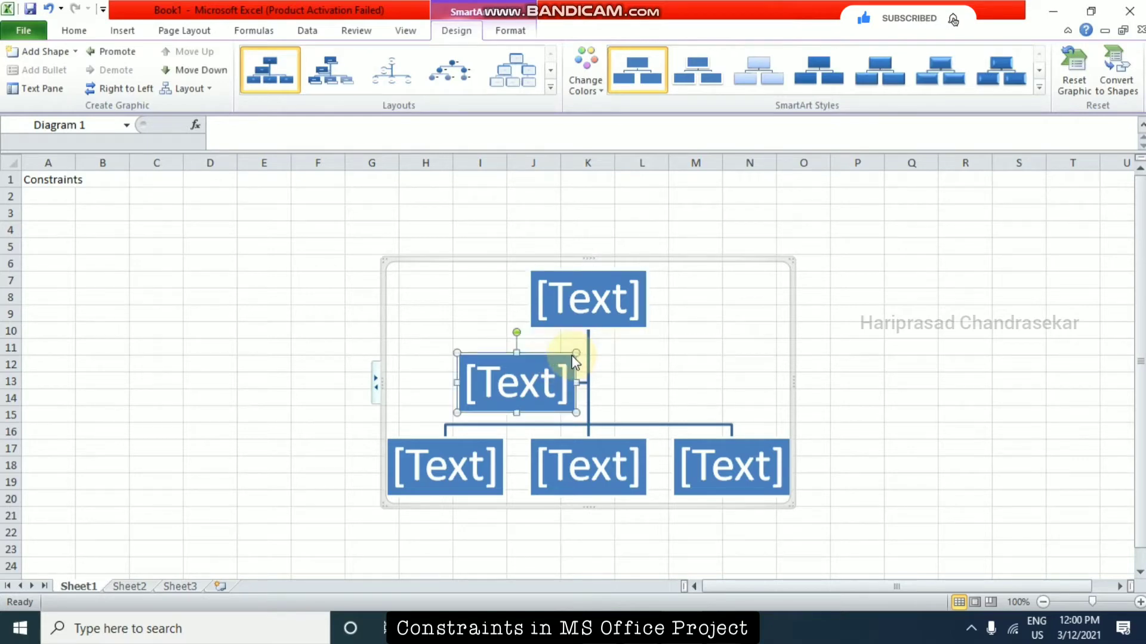
pyautogui.press('Delete')
pyautogui.click(585, 342)
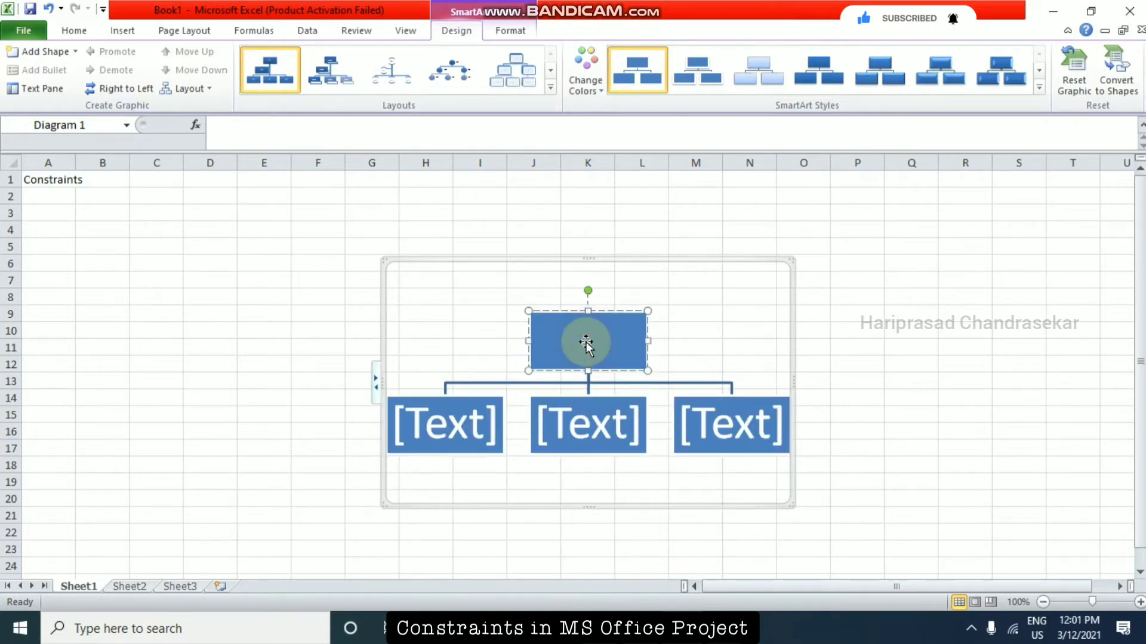
pyautogui.write('Const')
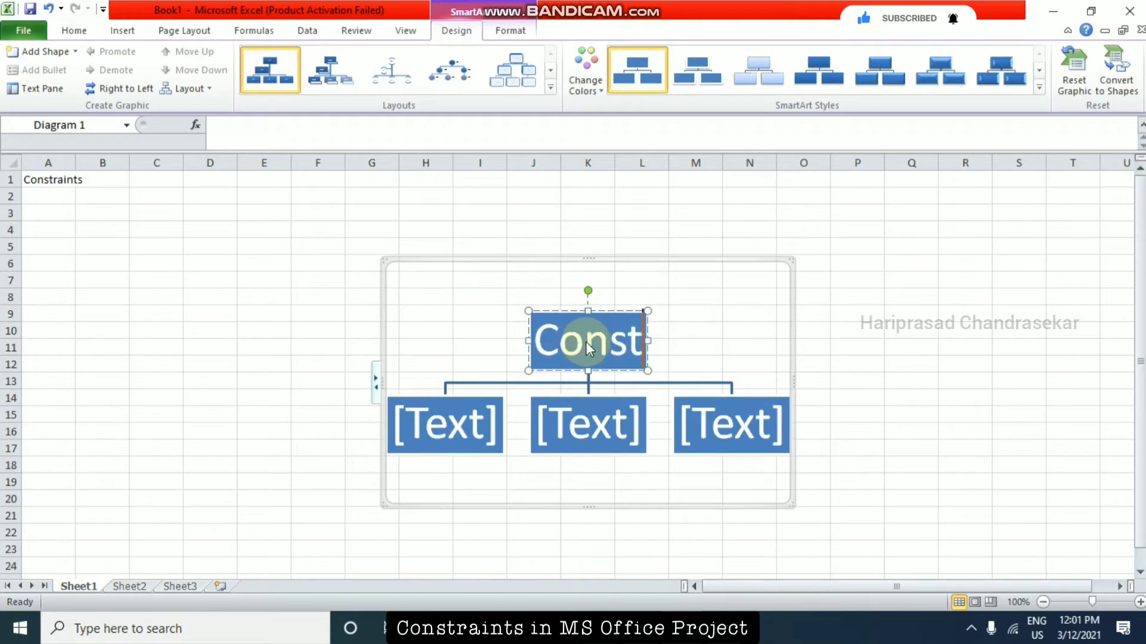
pyautogui.write('raint')
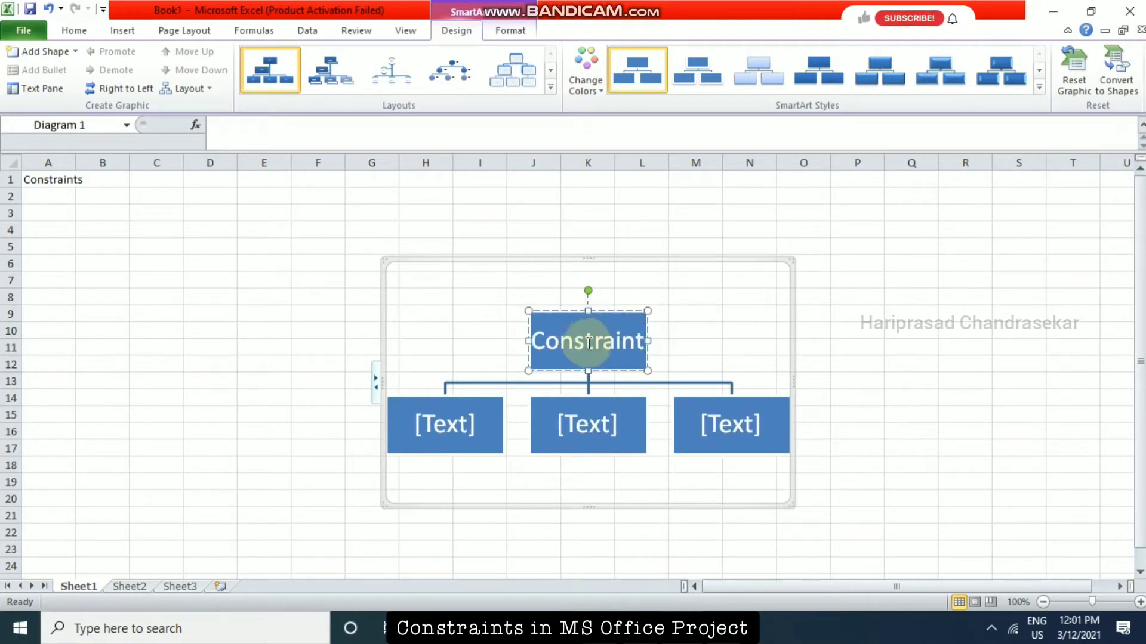
# Label the three lower boxes of the chart Flexible, Inflexible and Semi Flexible, in that order.
pyautogui.click(481, 427)
pyautogui.write('F')
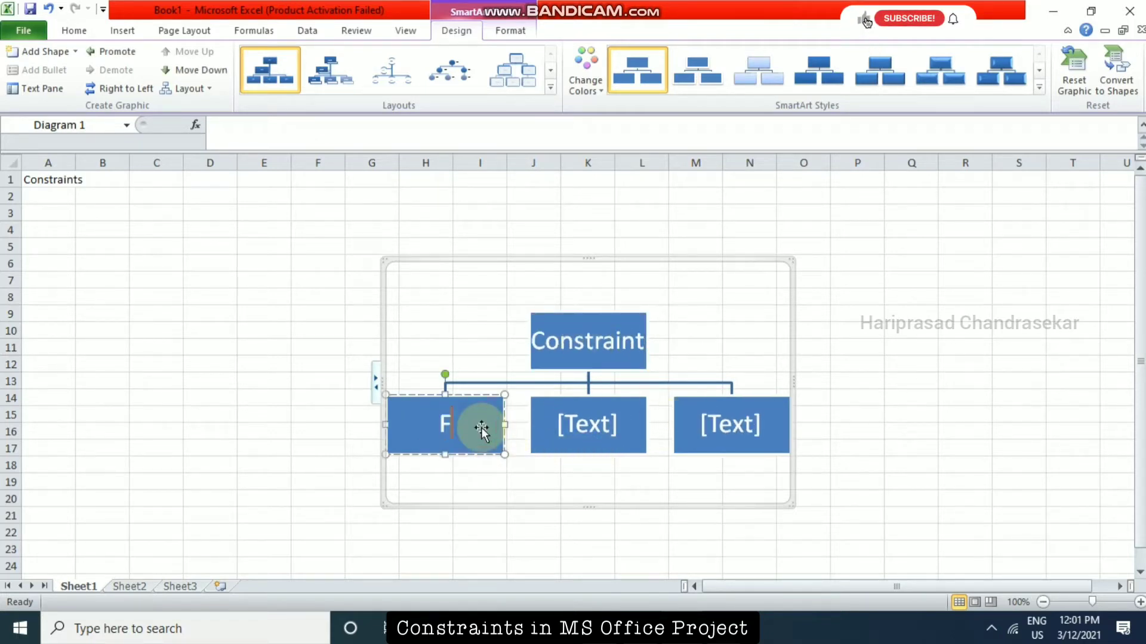
pyautogui.write('lexible')
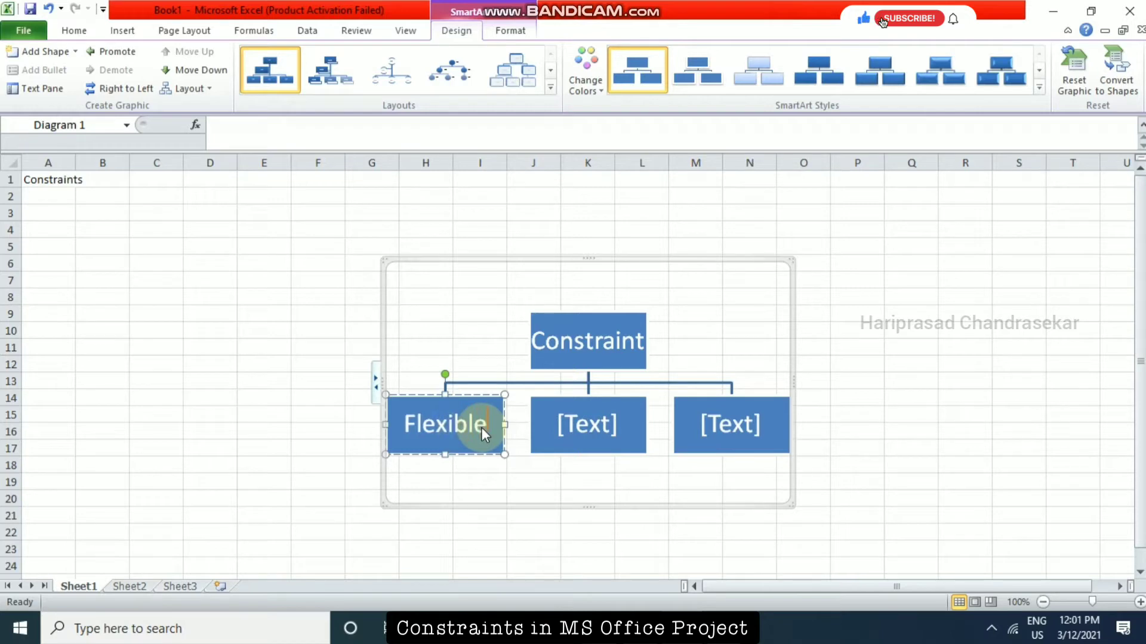
pyautogui.click(574, 436)
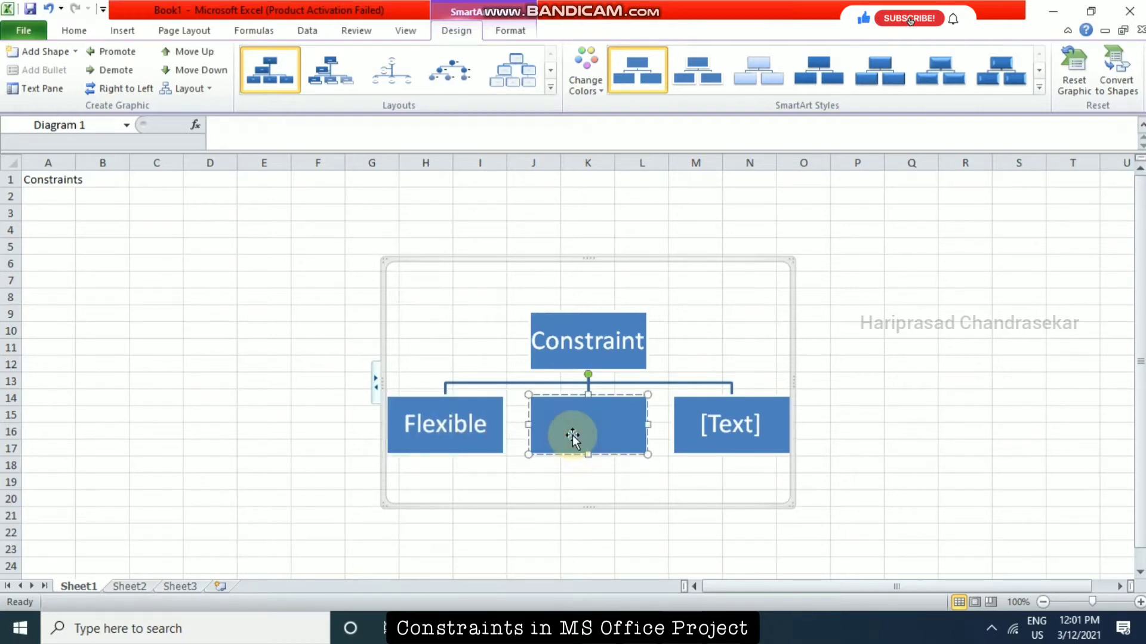
pyautogui.write('Inflexib')
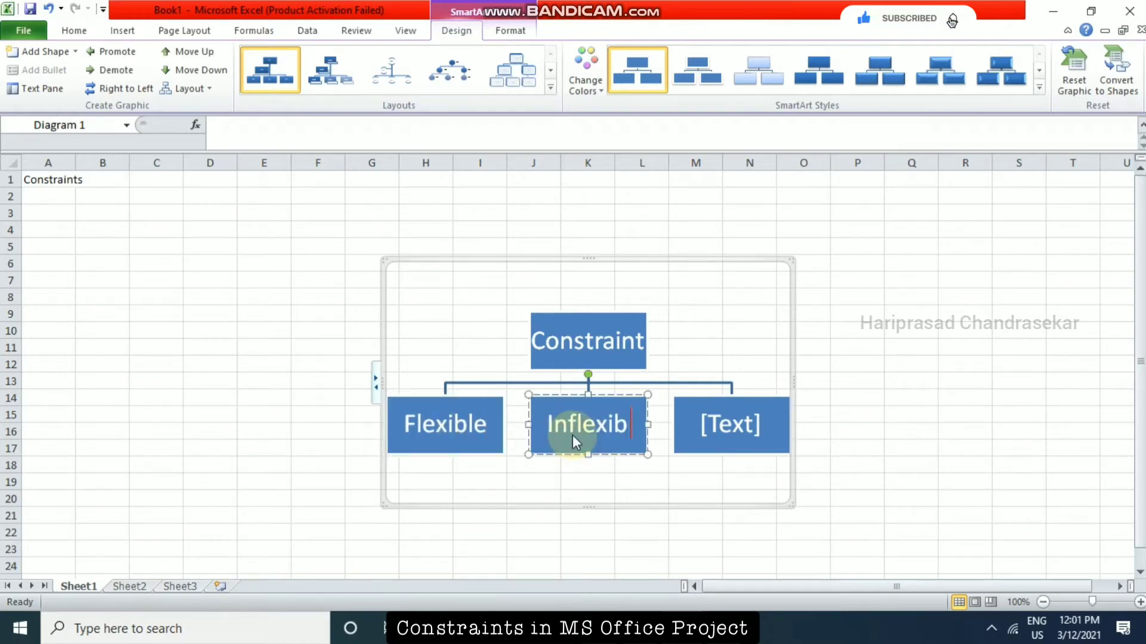
pyautogui.write('le')
pyautogui.click(710, 418)
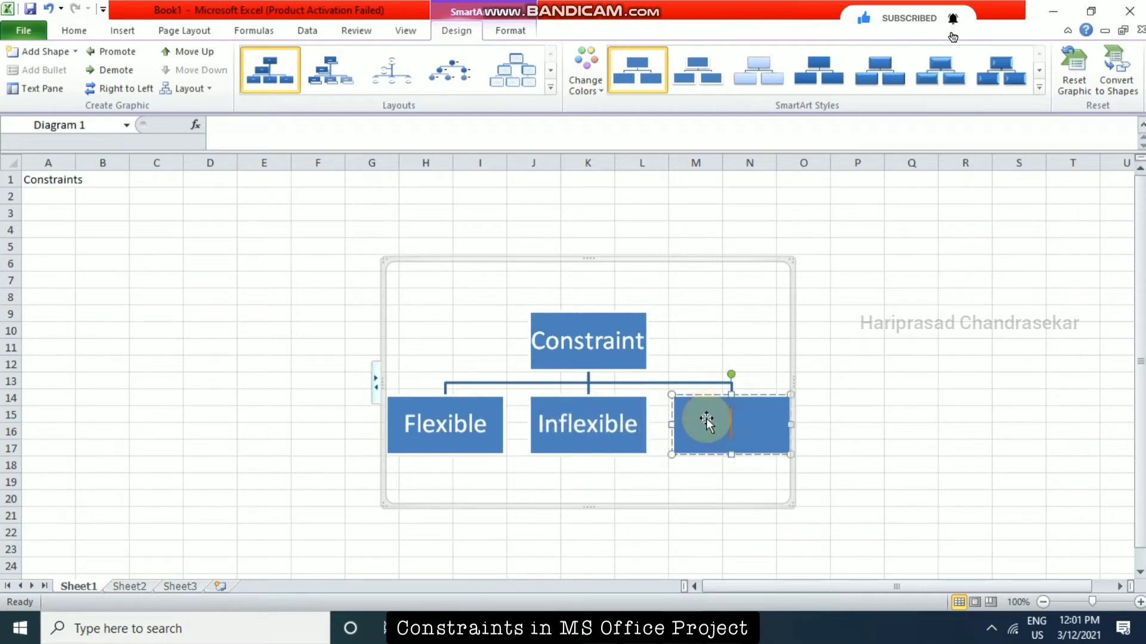
pyautogui.write('Semi Flexible')
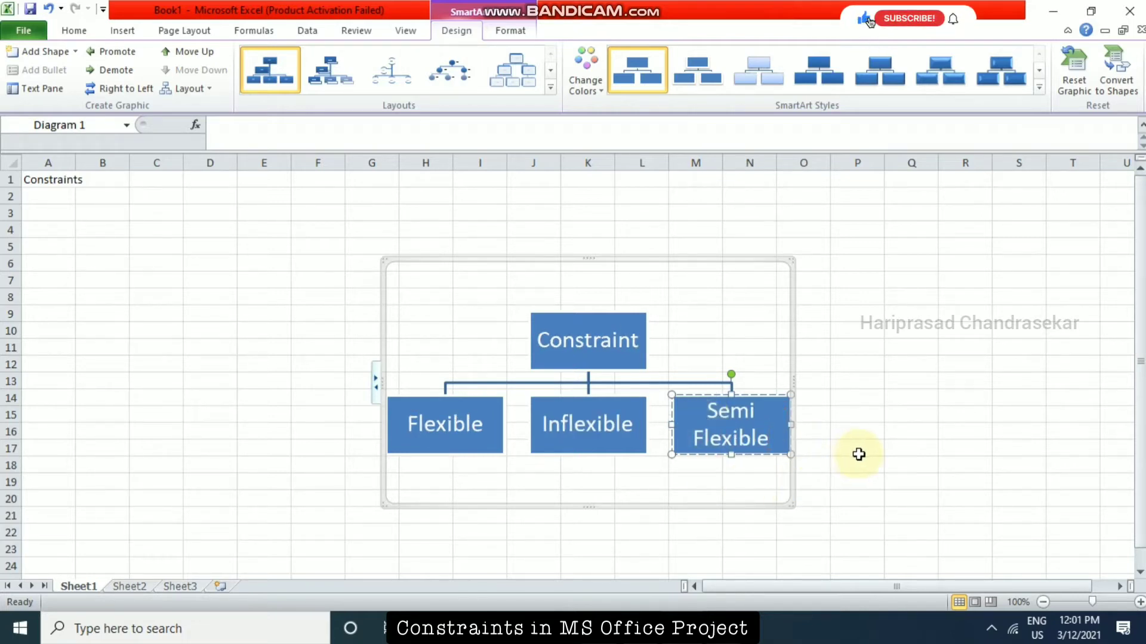
# Recolor the chart with Colorful Range - Accent Colors 2 to 3 and move it so its frame starts in cell E2.
pyautogui.click(1039, 89)
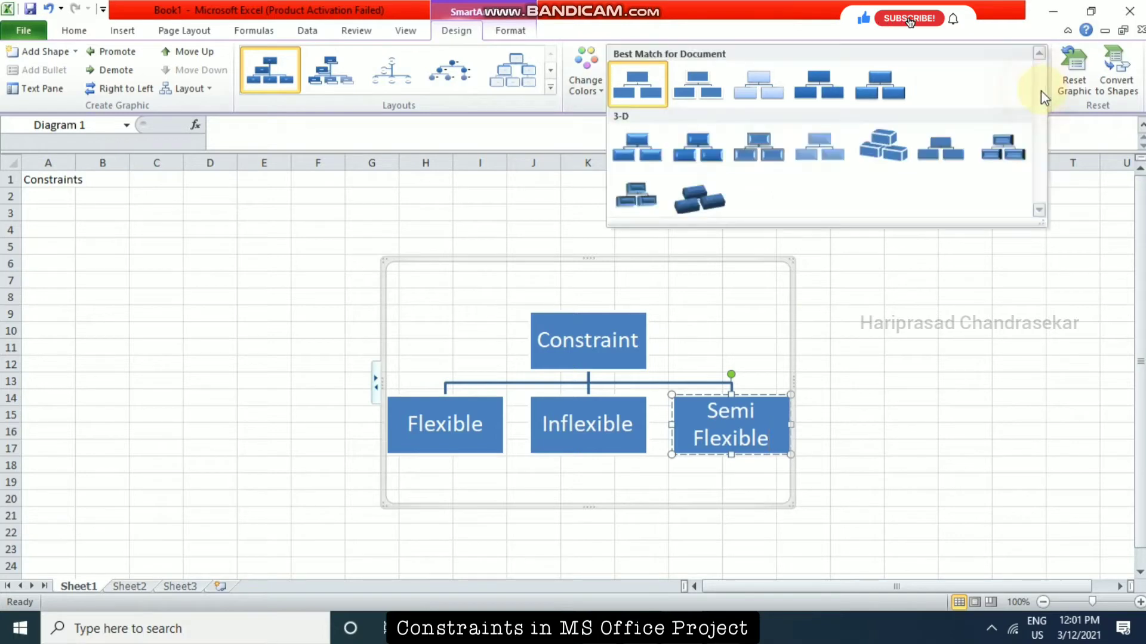
pyautogui.click(587, 89)
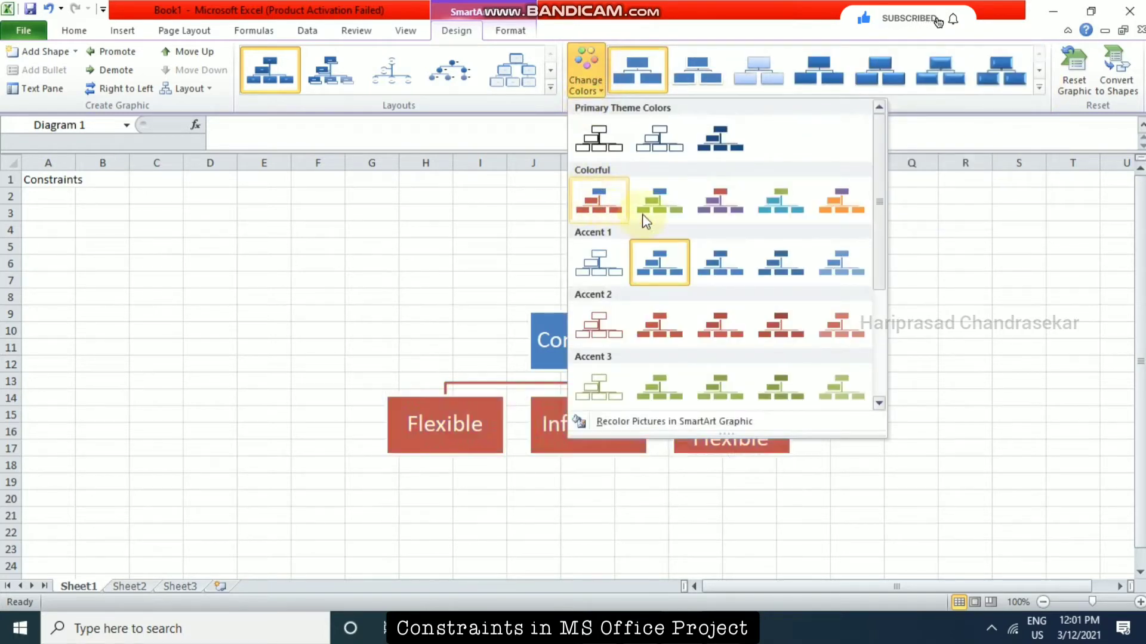
pyautogui.scroll(-3, 817, 265)
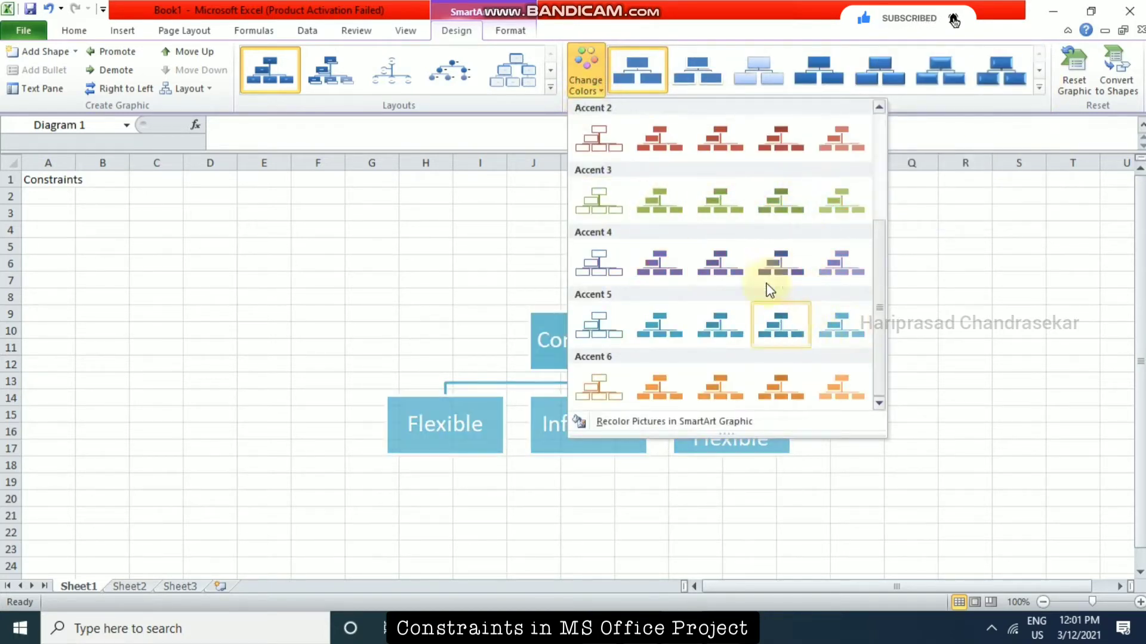
pyautogui.scroll(3, 767, 288)
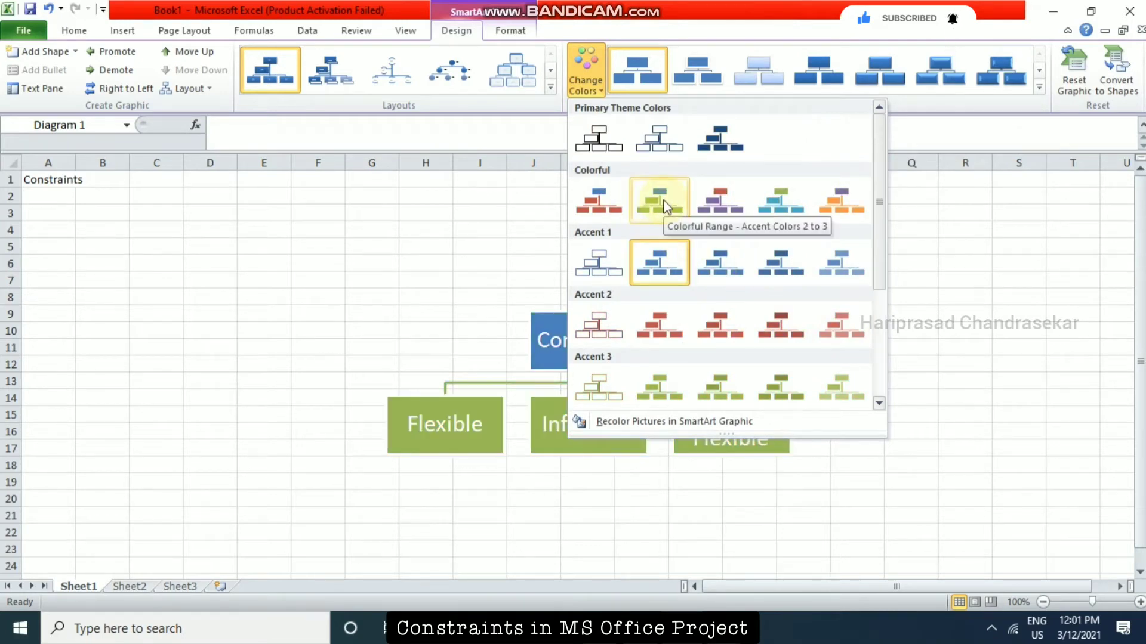
pyautogui.click(664, 206)
pyautogui.click(892, 395)
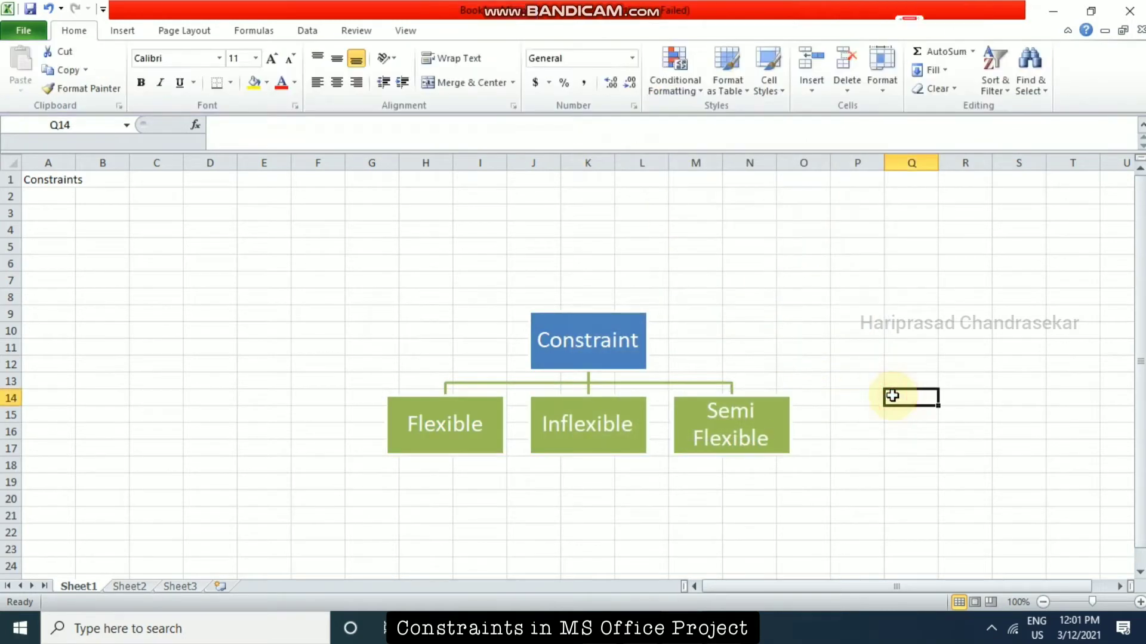
pyautogui.click(655, 317)
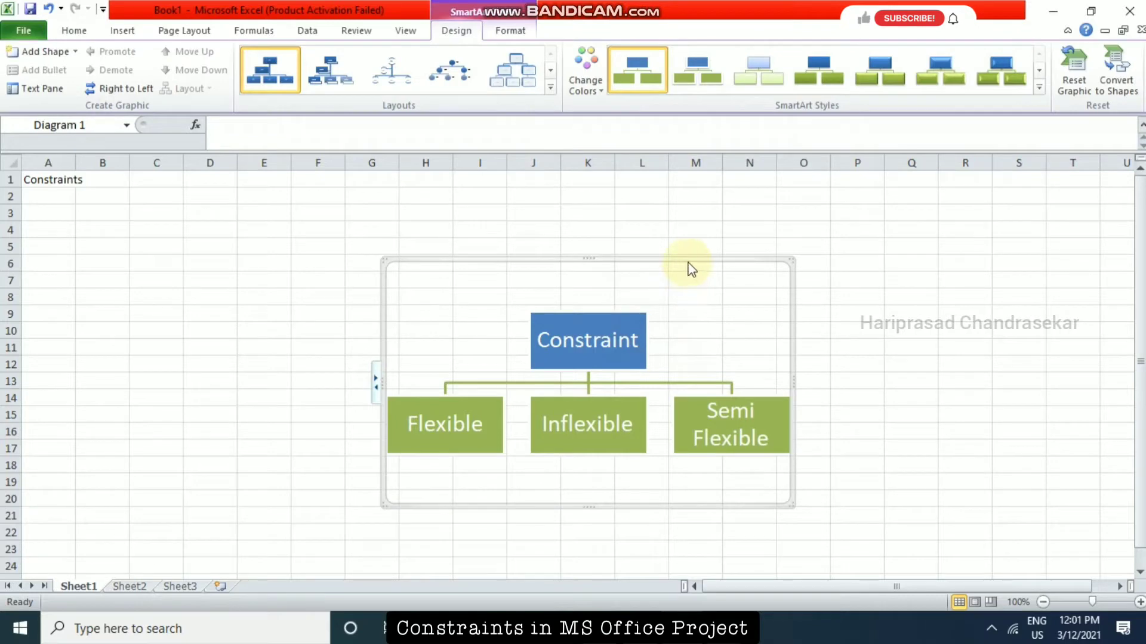
pyautogui.moveTo(705, 260); pyautogui.dragTo(585, 193)
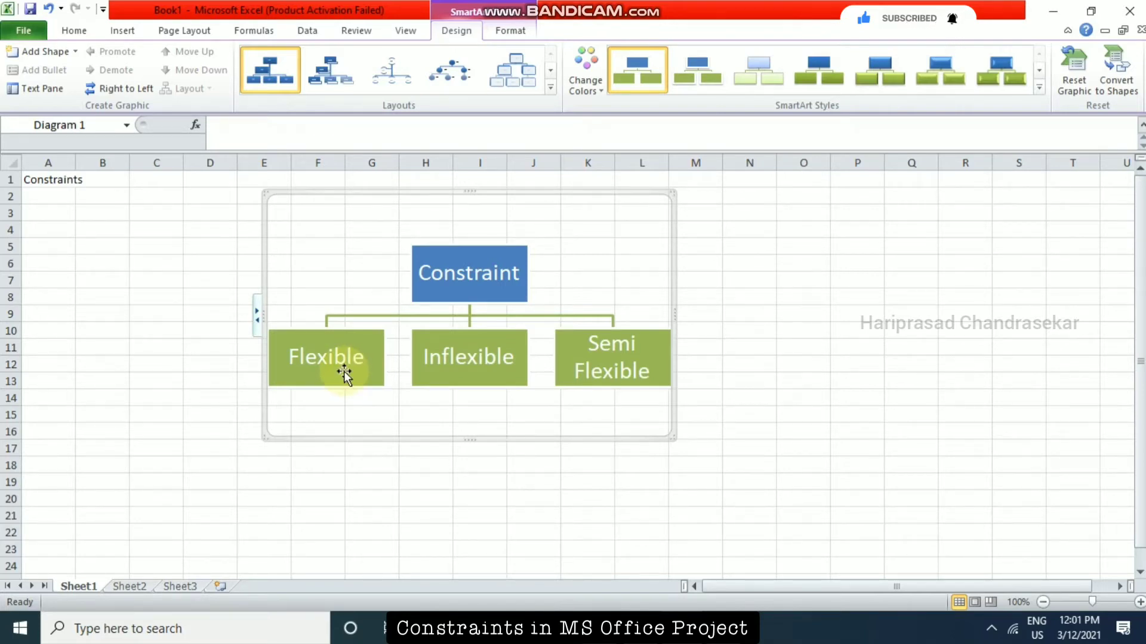
# Add a shape below the Flexible box and label it ASAP.
pyautogui.click(380, 379)
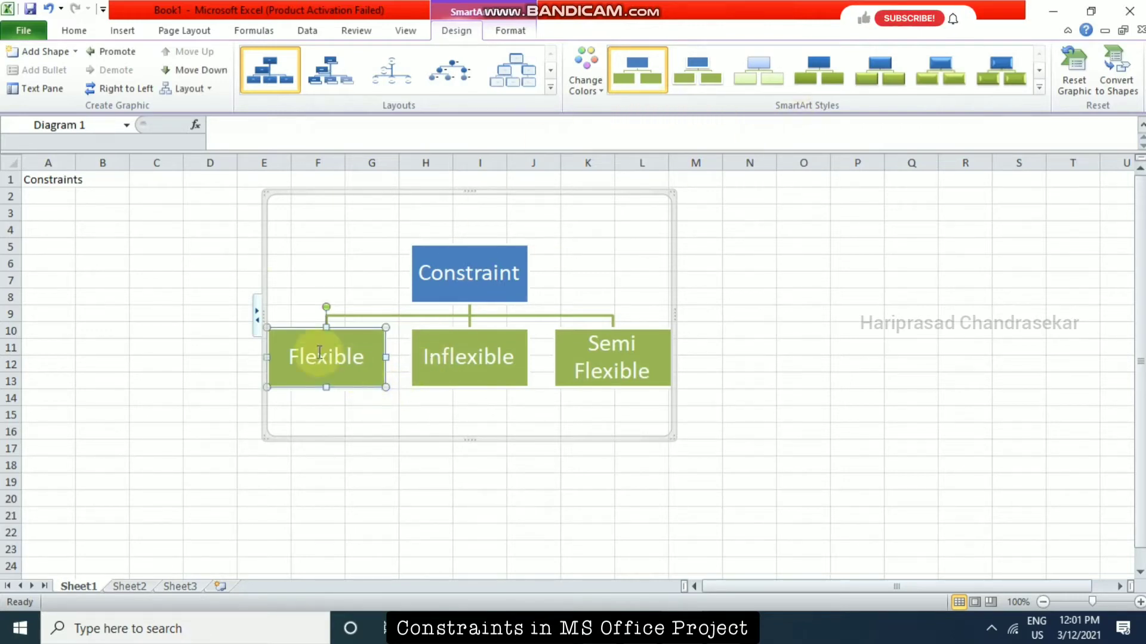
pyautogui.rightClick(359, 384)
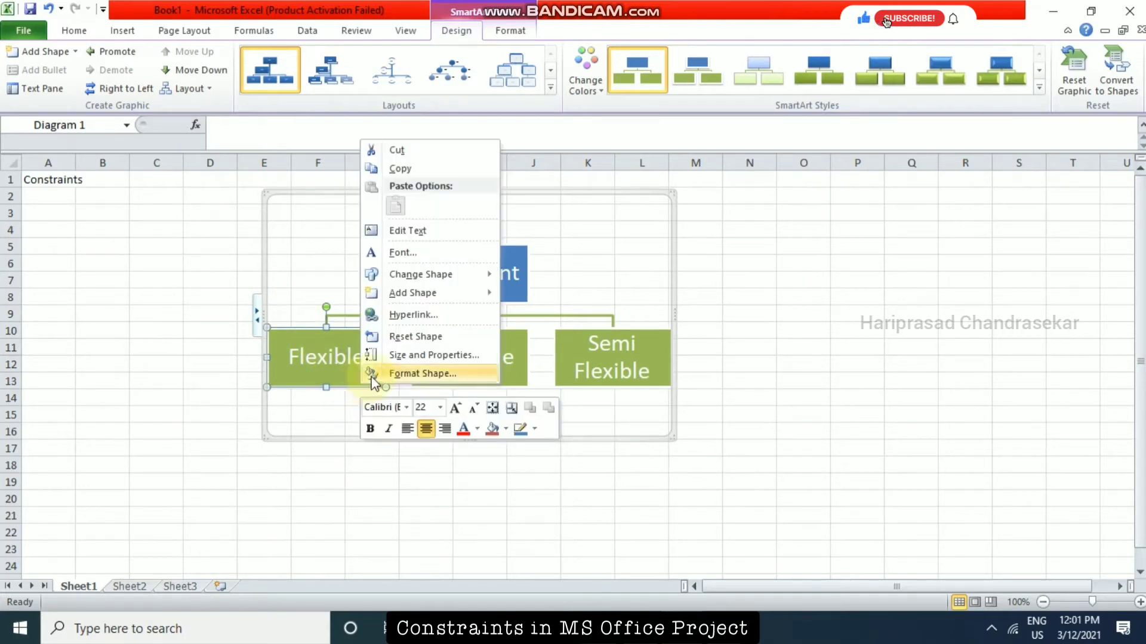
pyautogui.moveTo(453, 294)
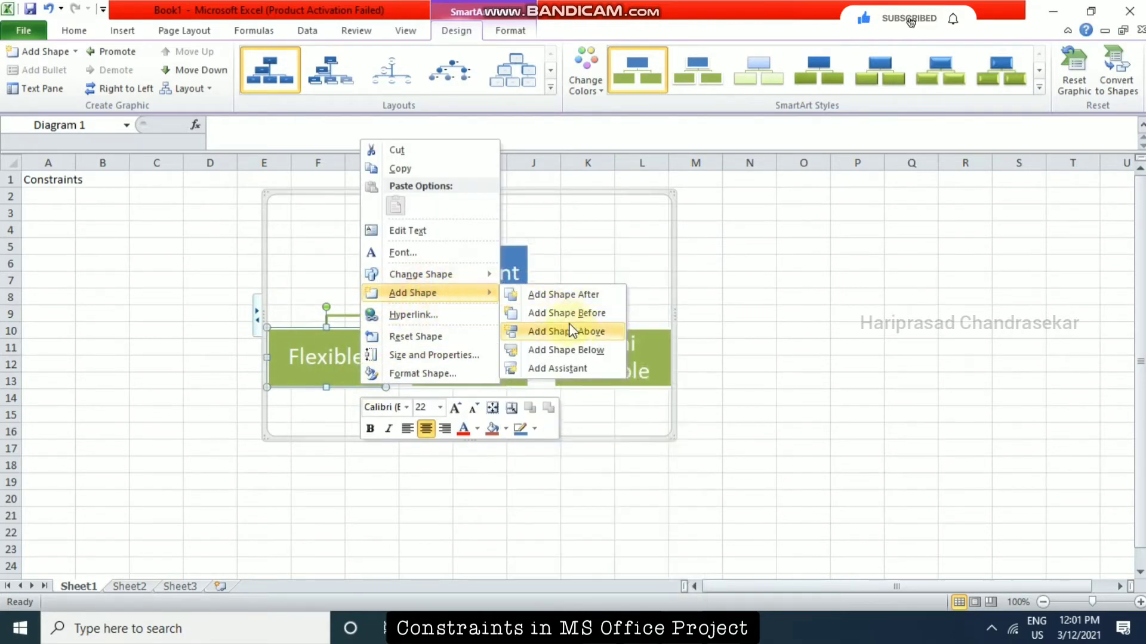
pyautogui.click(571, 351)
pyautogui.click(387, 414)
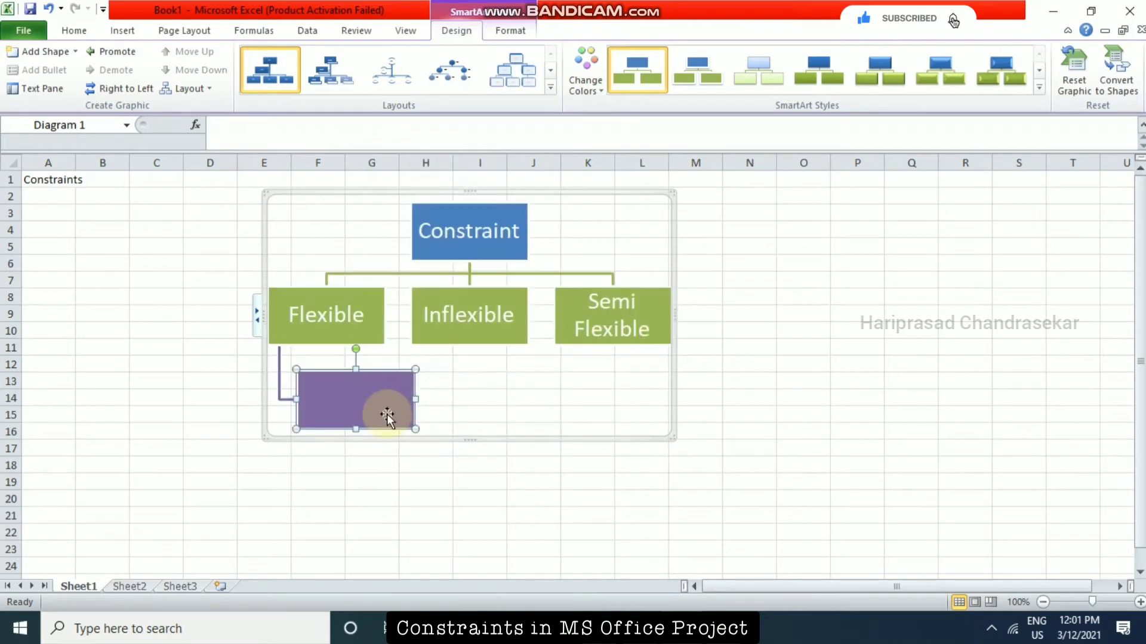
pyautogui.write('ASAP')
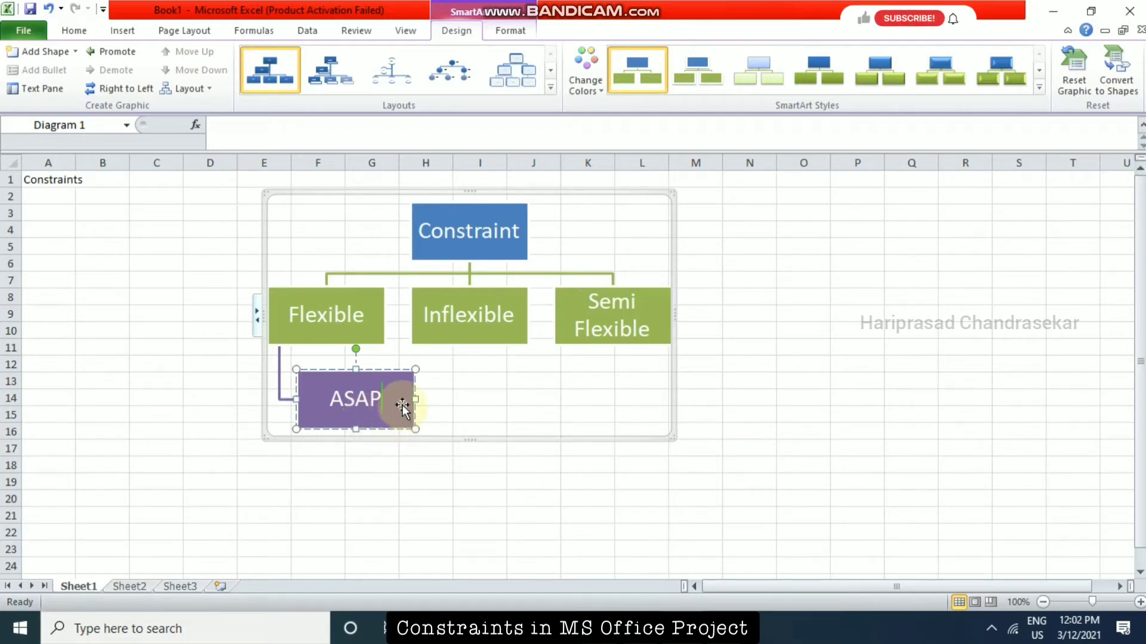
# Add a second shape below the Flexible box, under ASAP, and label it ALAP.
pyautogui.rightClick(352, 332)
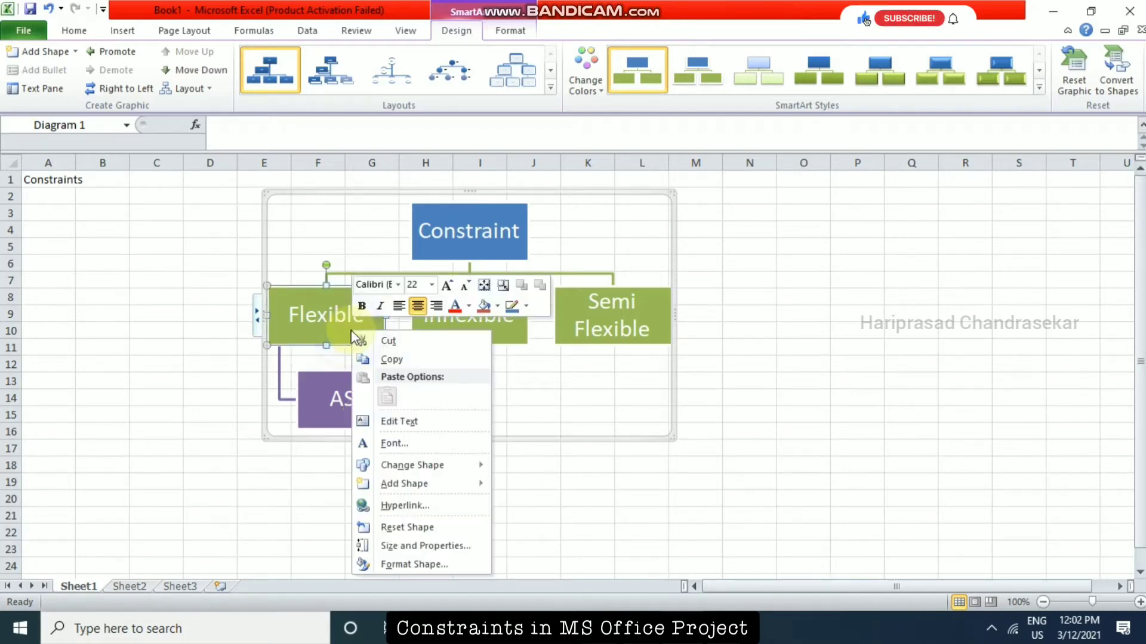
pyautogui.click(409, 484)
pyautogui.click(541, 542)
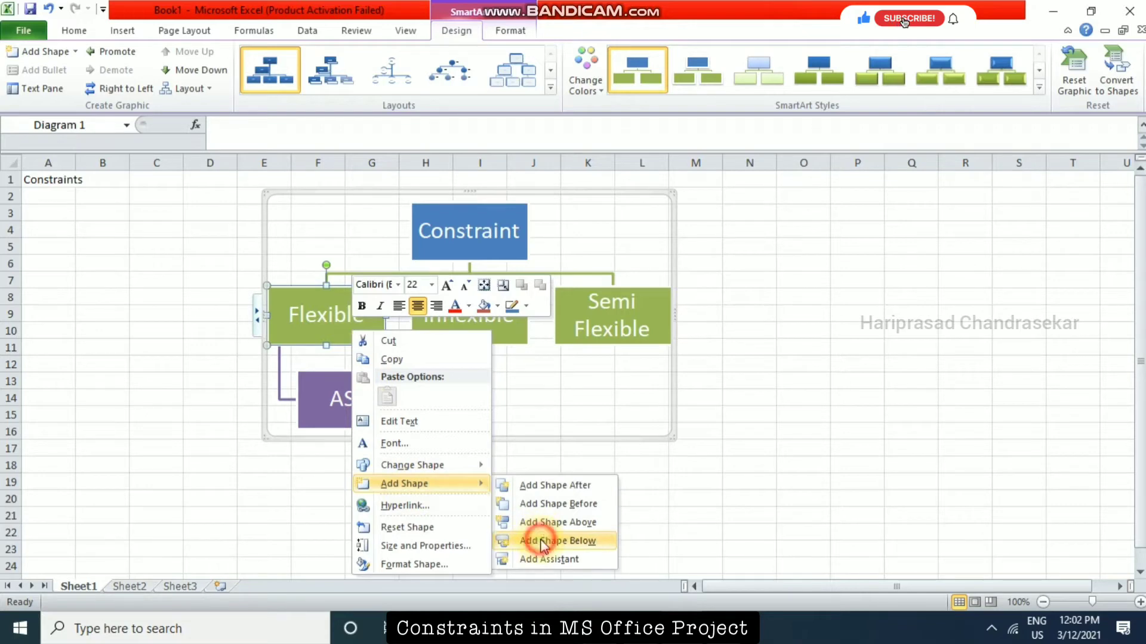
pyautogui.click(381, 420)
pyautogui.write('A')
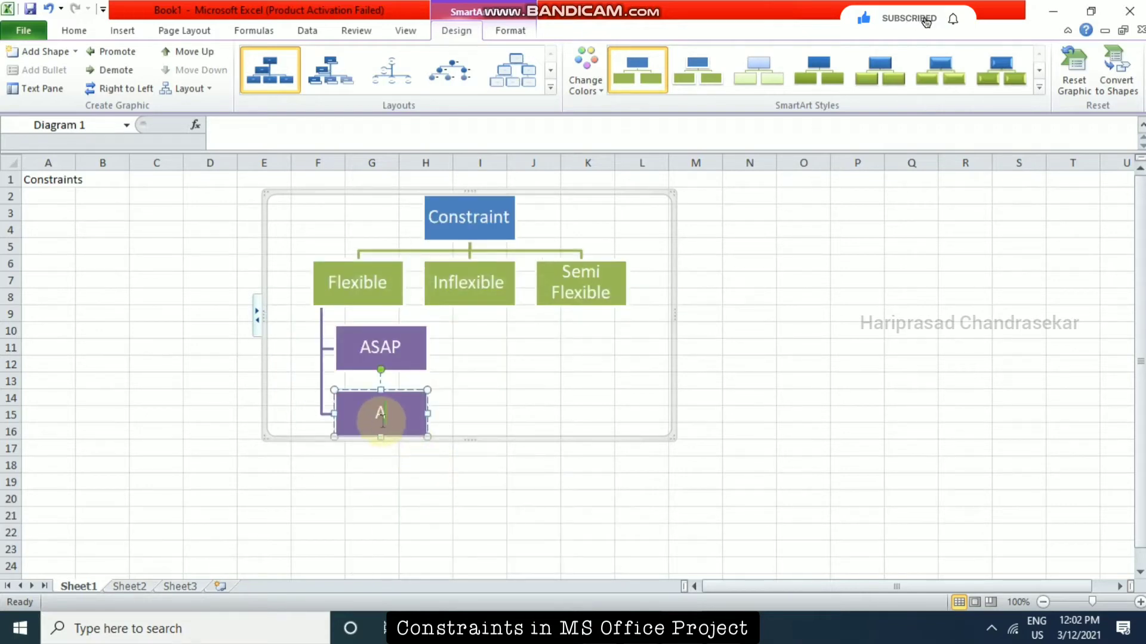
pyautogui.write('LAP')
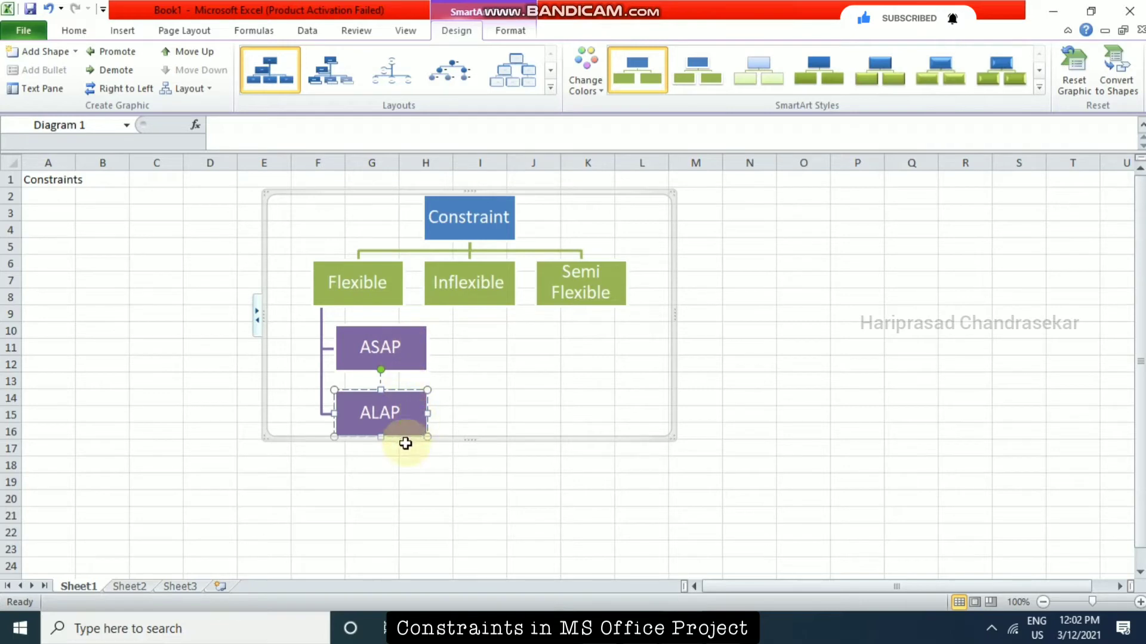
pyautogui.click(387, 464)
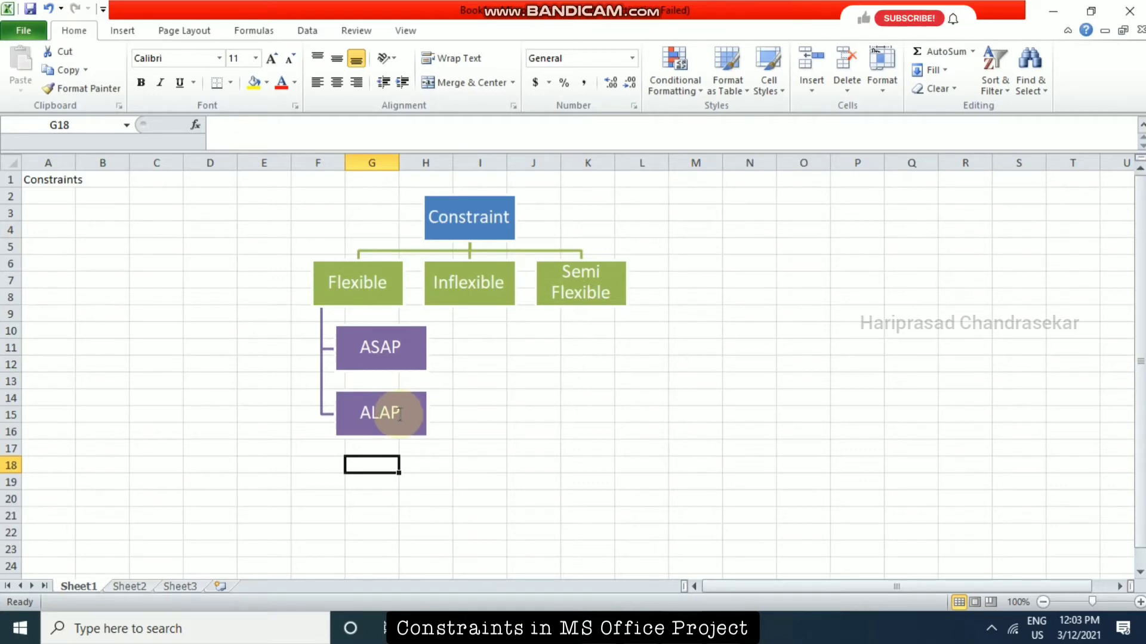
pyautogui.click(377, 299)
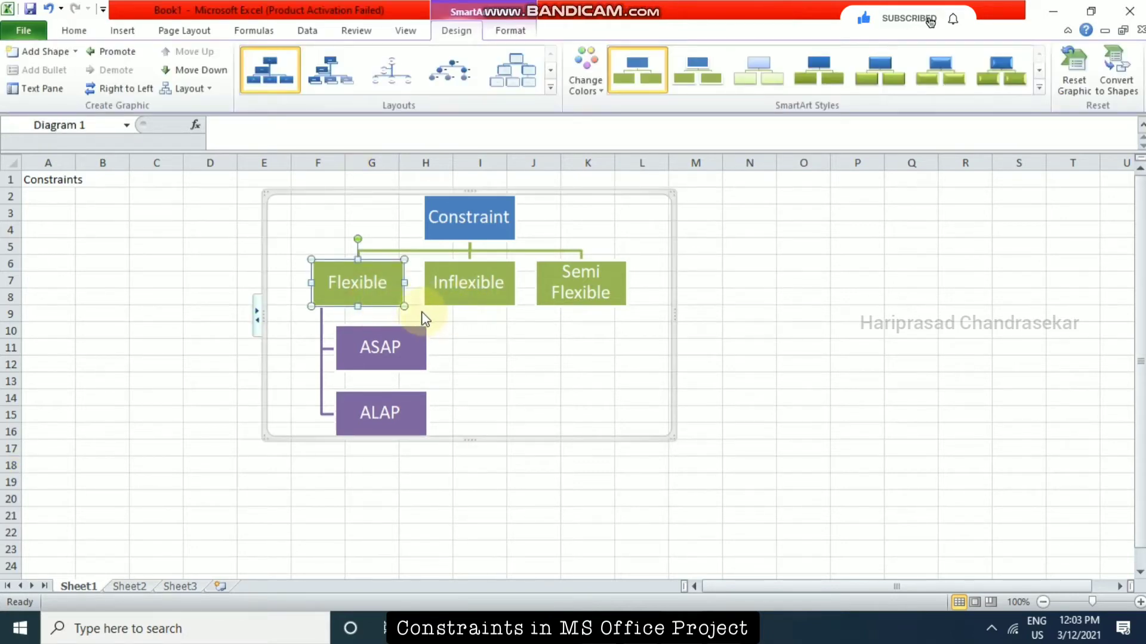
pyautogui.click(323, 336)
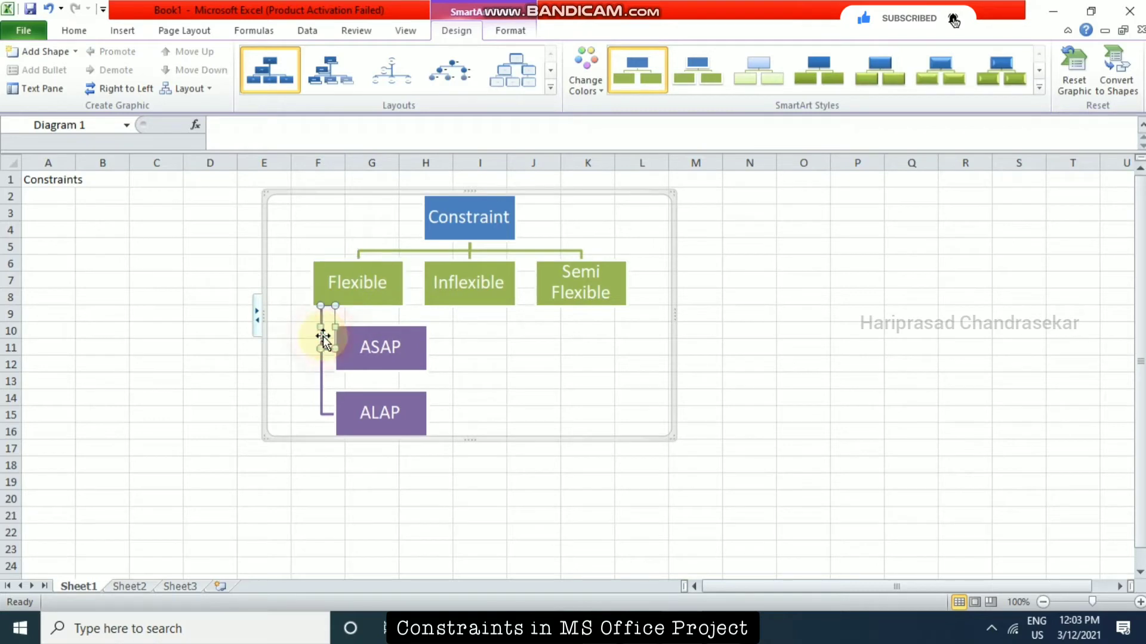
pyautogui.click(323, 372)
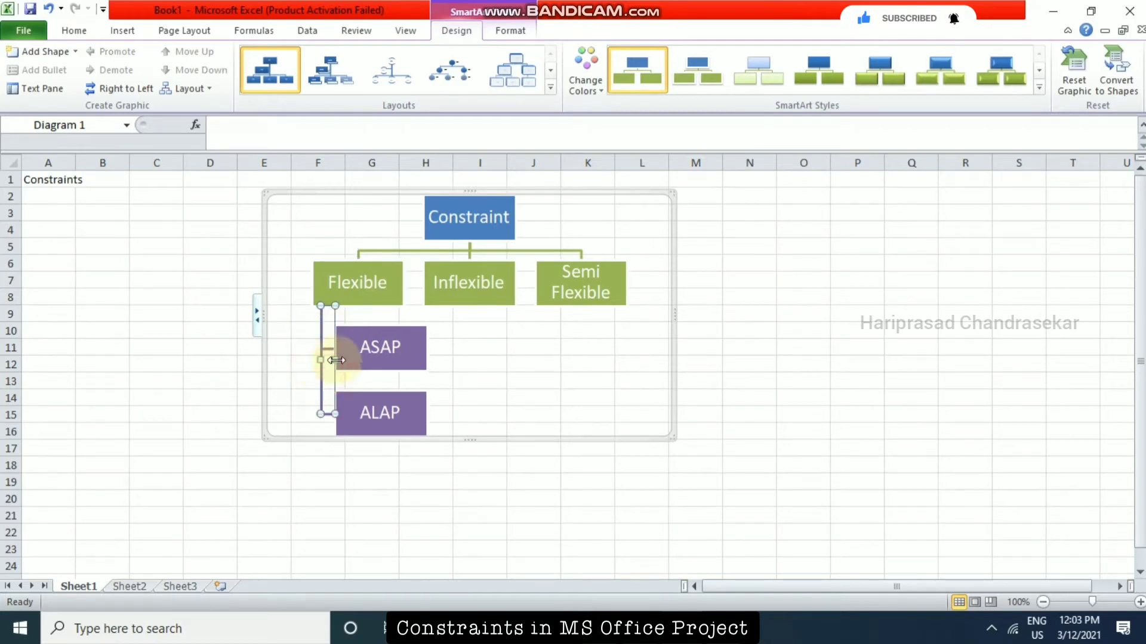
# Add a shape below the Inflexible box and label it MSO.
pyautogui.click(494, 289)
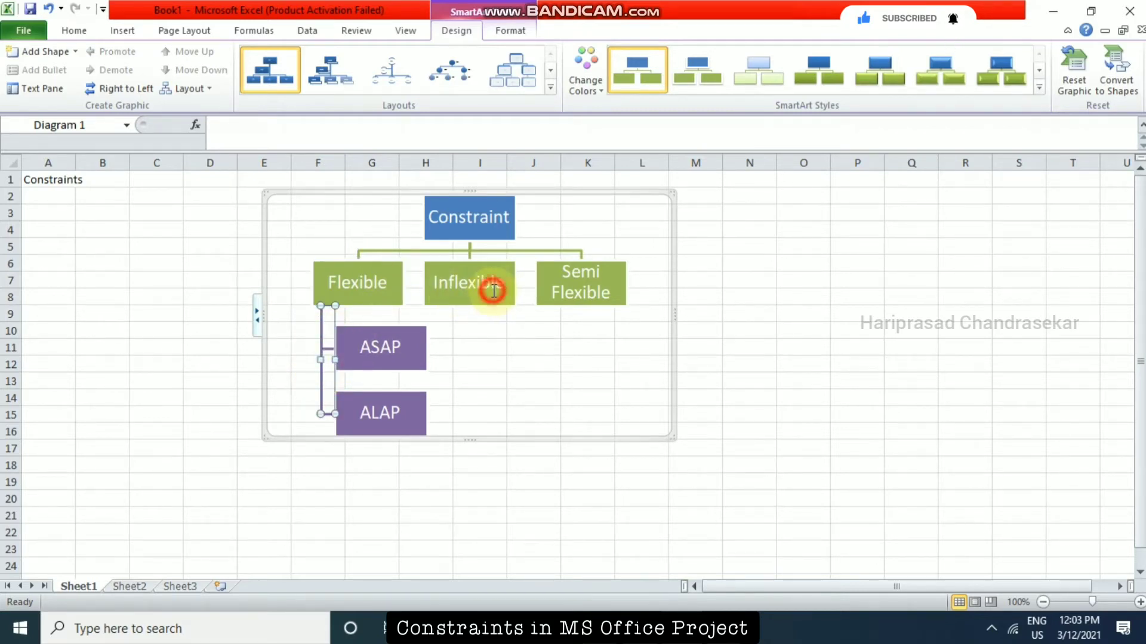
pyautogui.rightClick(502, 301)
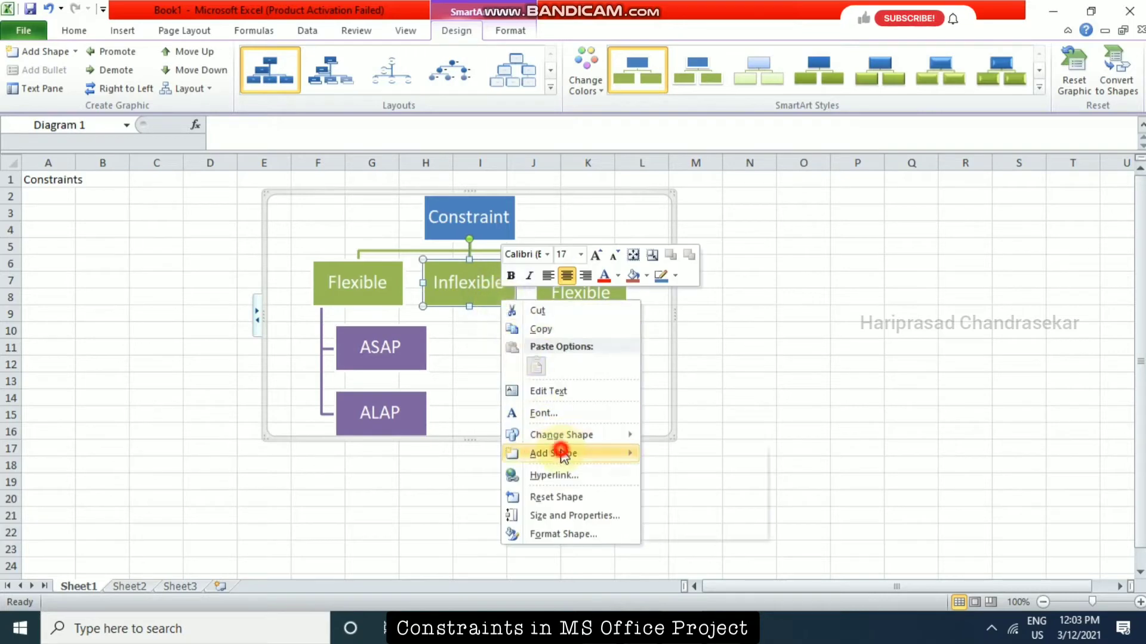
pyautogui.moveTo(560, 453)
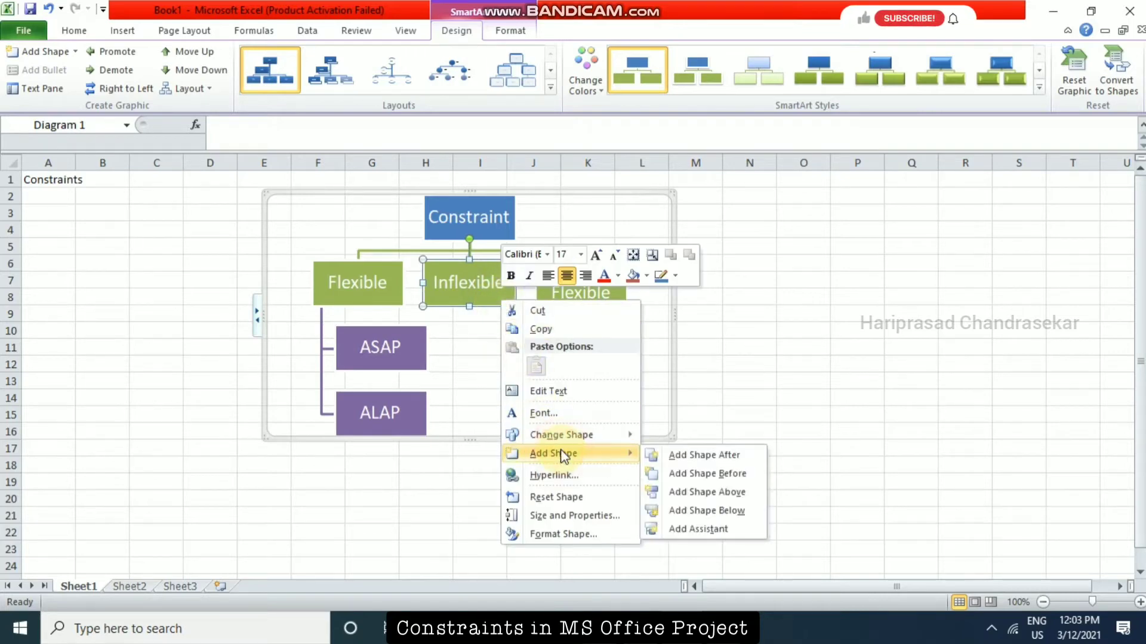
pyautogui.click(701, 514)
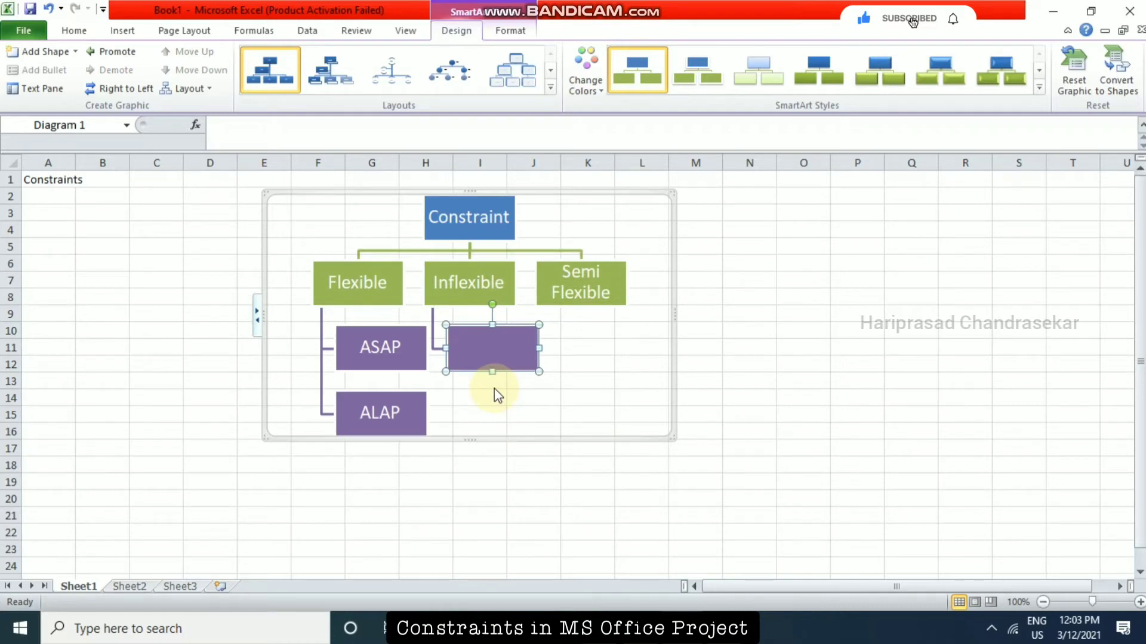
pyautogui.write('MSO')
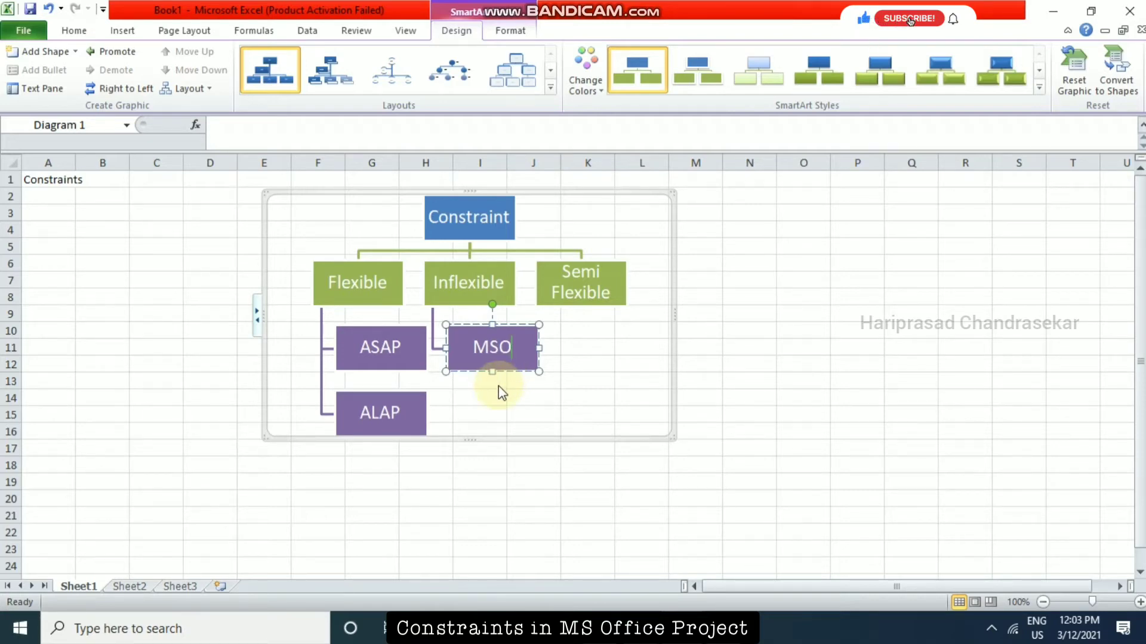
pyautogui.rightClick(525, 359)
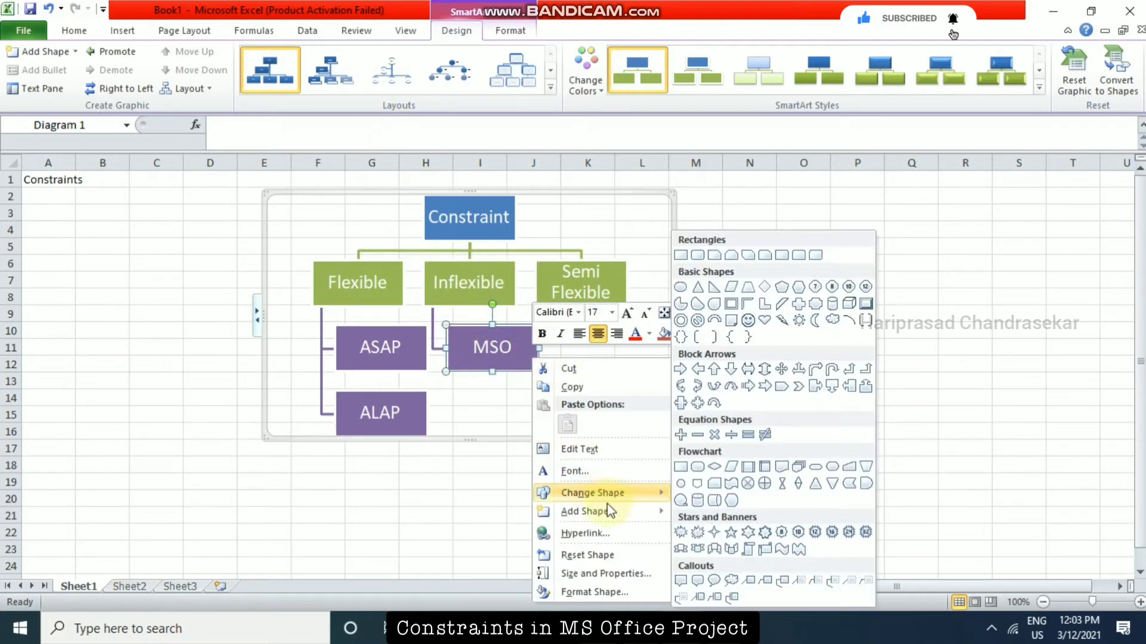
pyautogui.moveTo(605, 511)
pyautogui.click(737, 569)
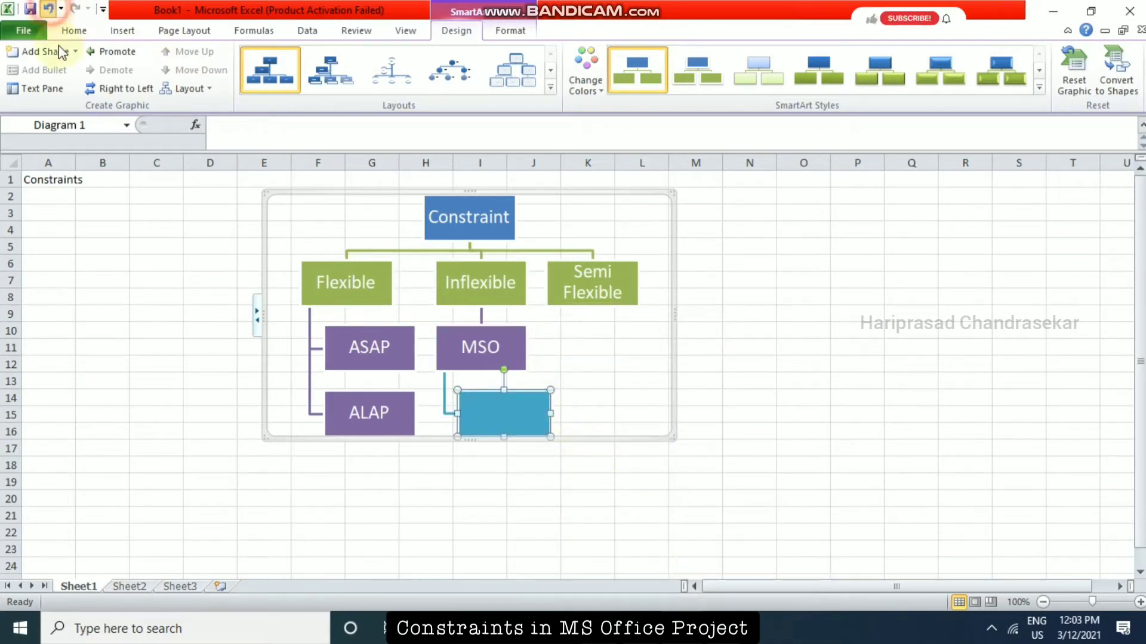
pyautogui.click(48, 9)
# Add a second shape below the Inflexible box, under MSO, and label it MFO.
pyautogui.click(510, 276)
pyautogui.rightClick(510, 275)
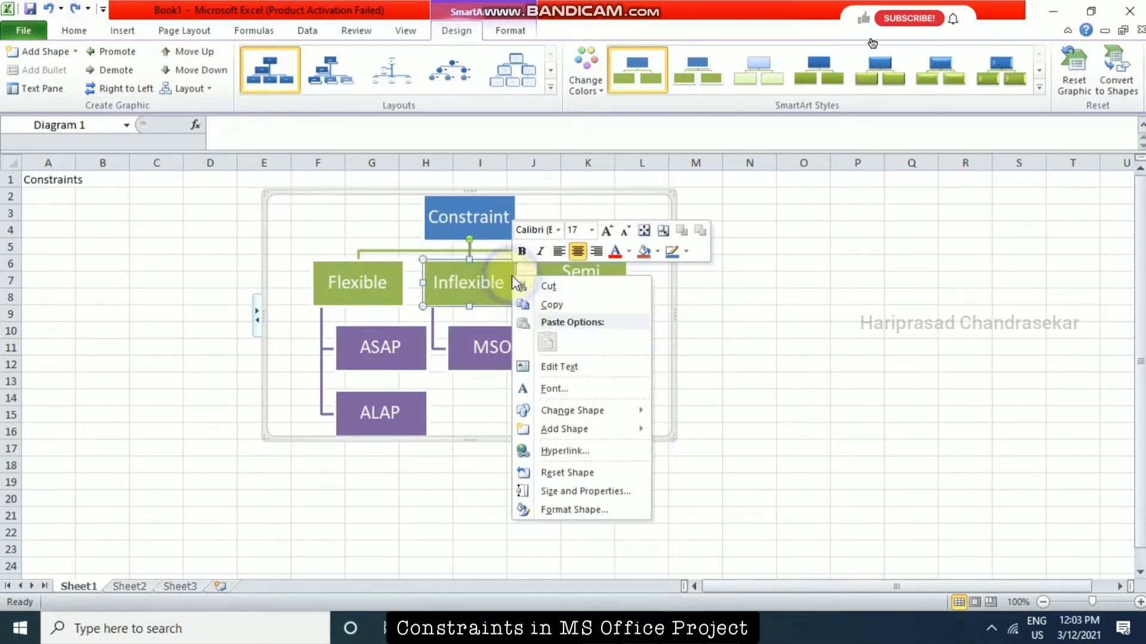
pyautogui.moveTo(582, 432)
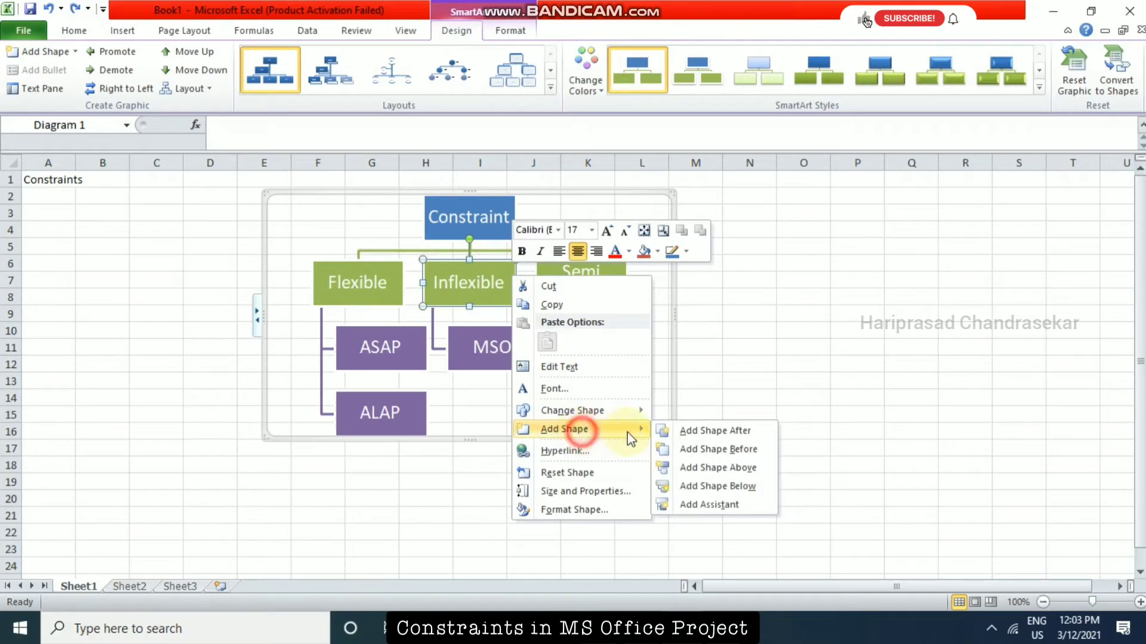
pyautogui.click(723, 485)
pyautogui.write('MFO')
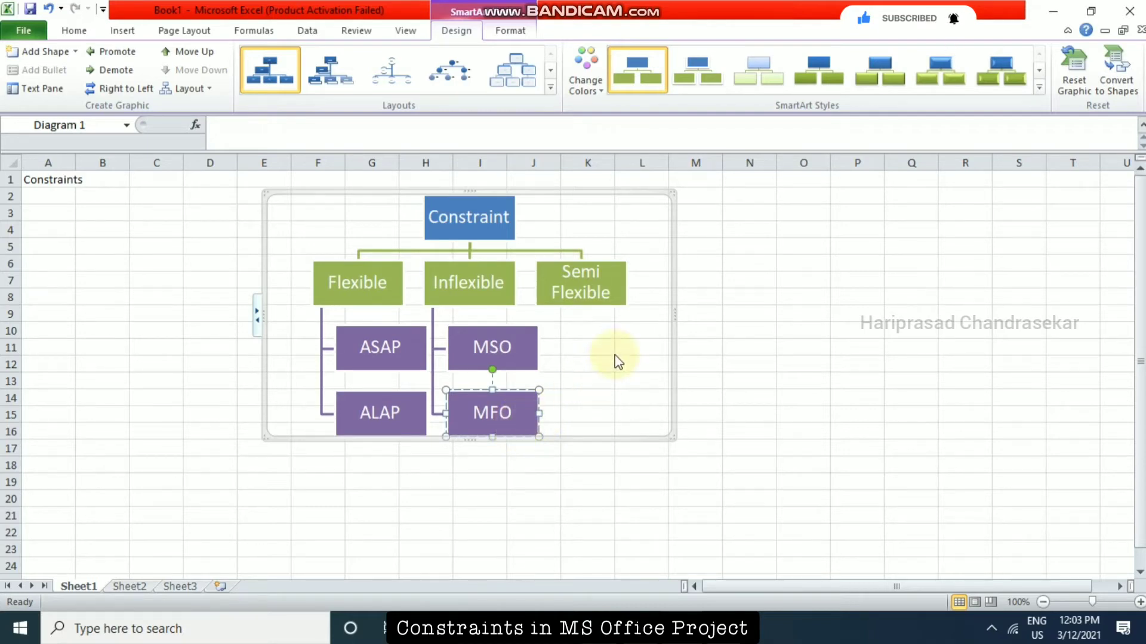
# Add four shapes below the Semi Flexible box and enlarge the chart's frame so it ends in cell Q22.
pyautogui.click(617, 297)
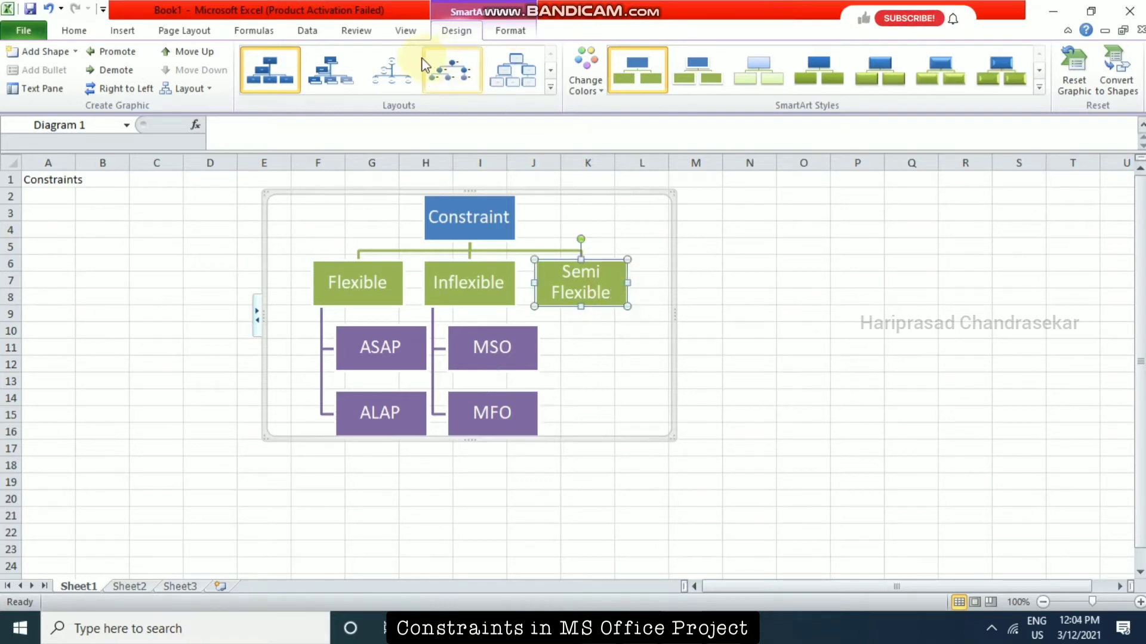
pyautogui.rightClick(624, 274)
pyautogui.moveTo(691, 429)
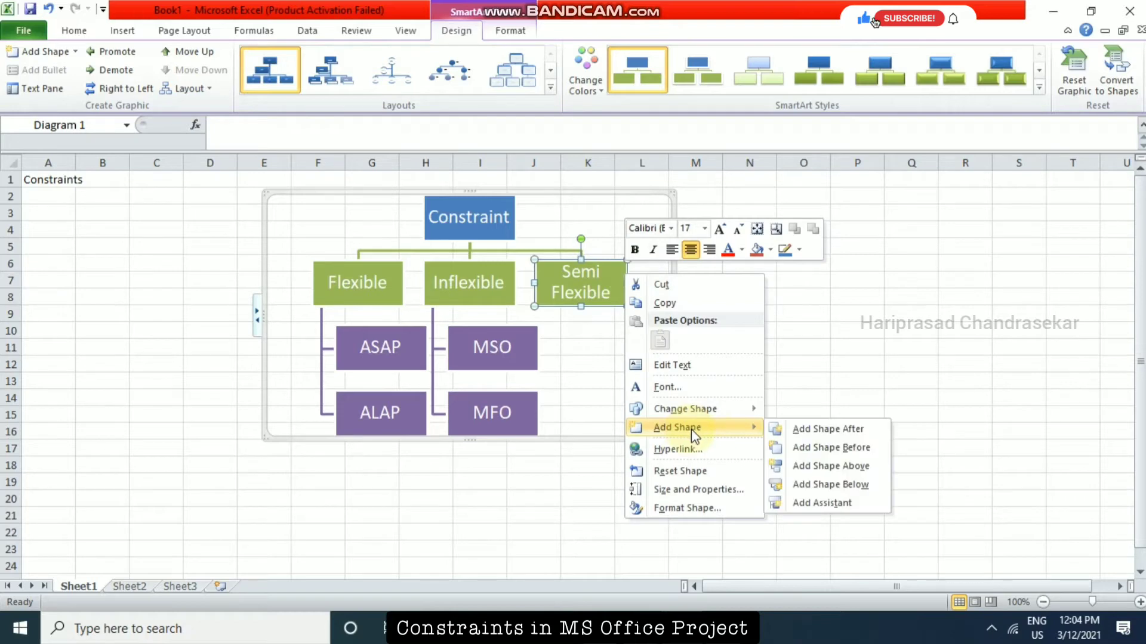
pyautogui.click(826, 482)
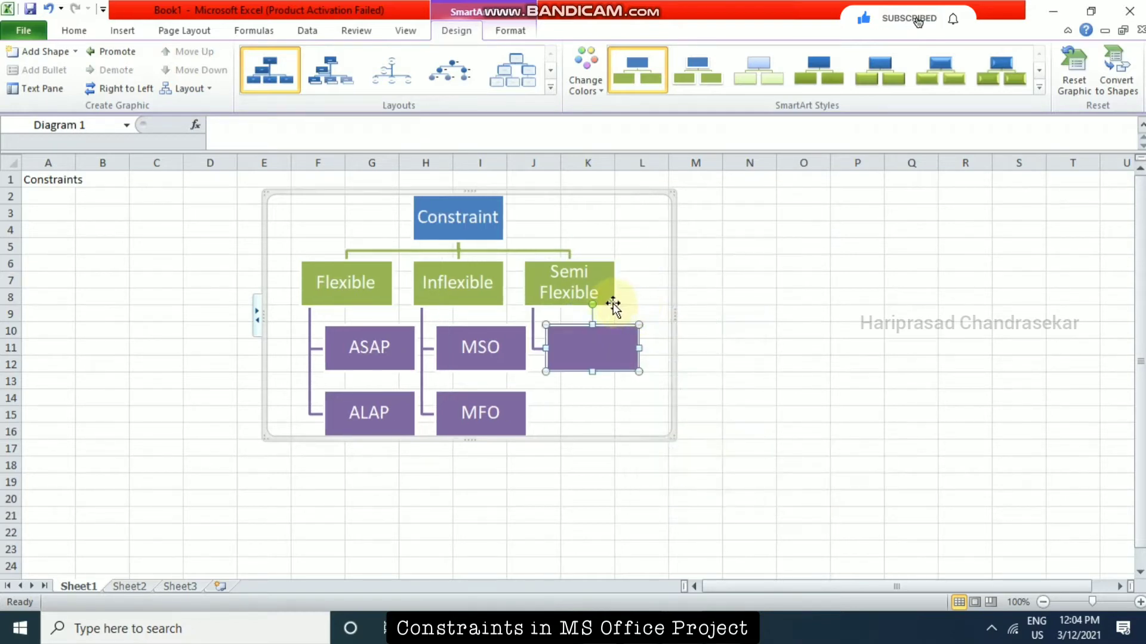
pyautogui.rightClick(610, 302)
pyautogui.moveTo(686, 454)
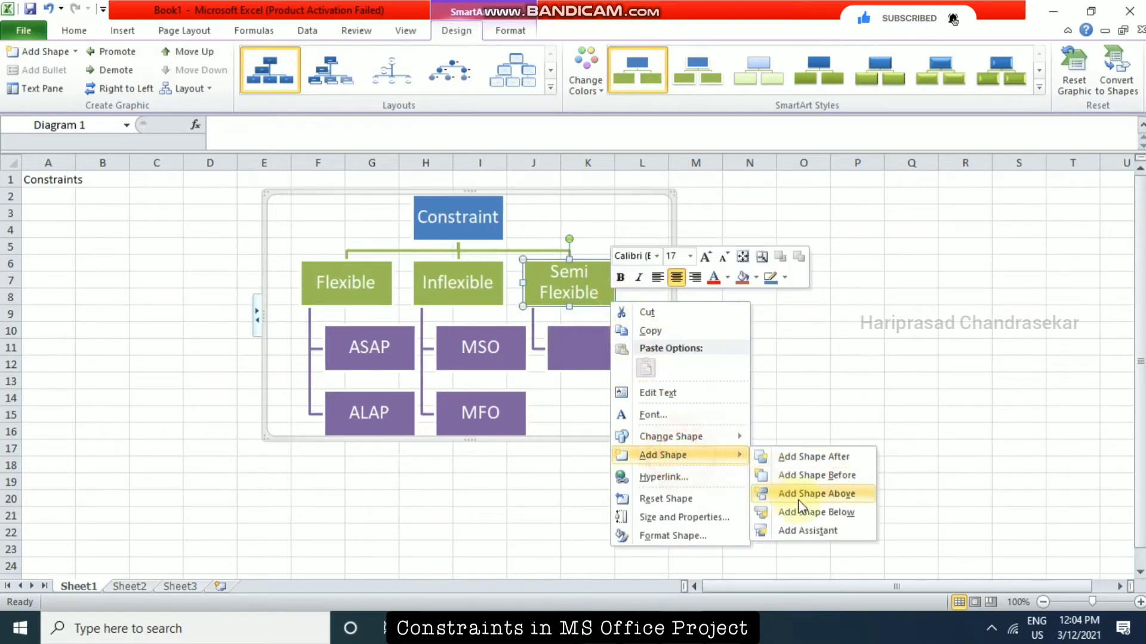
pyautogui.click(805, 513)
pyautogui.rightClick(609, 298)
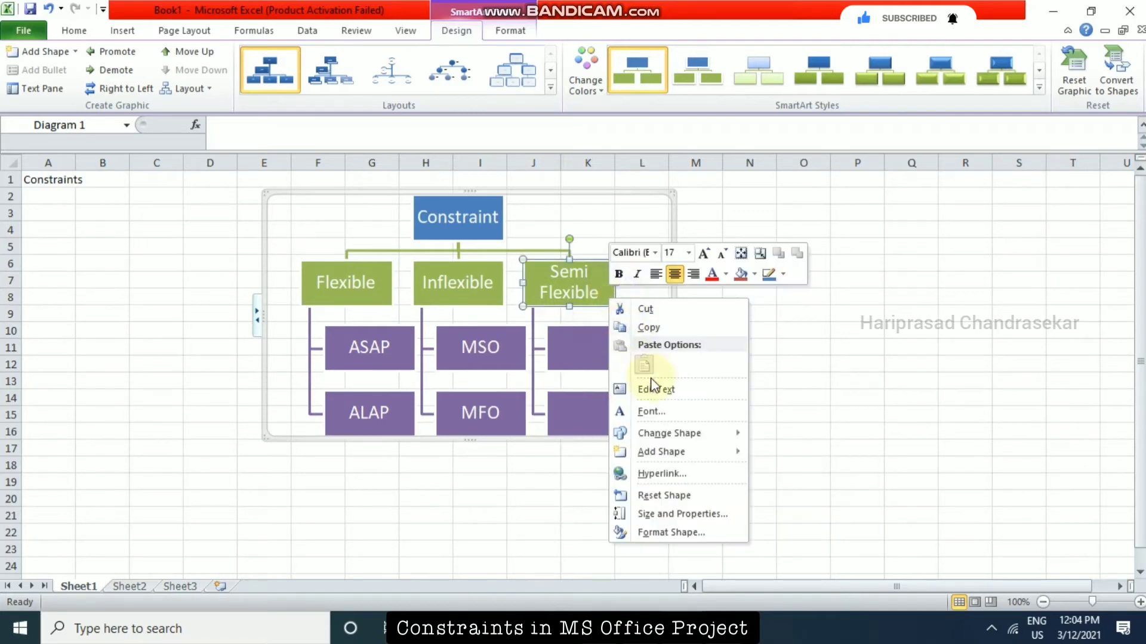
pyautogui.moveTo(679, 457)
pyautogui.click(805, 509)
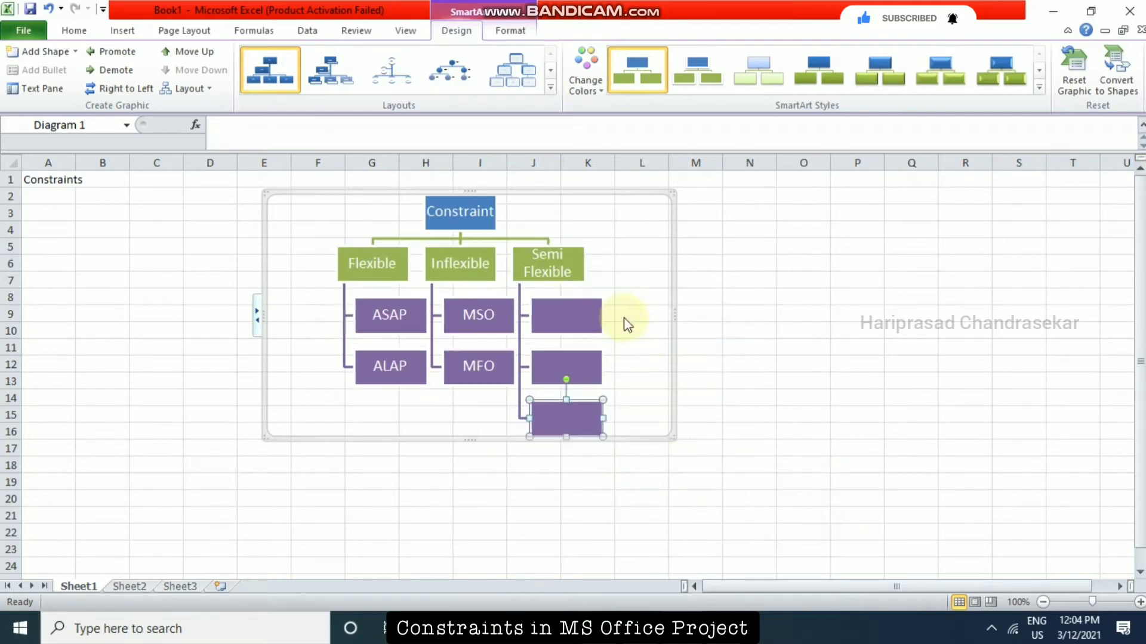
pyautogui.rightClick(580, 278)
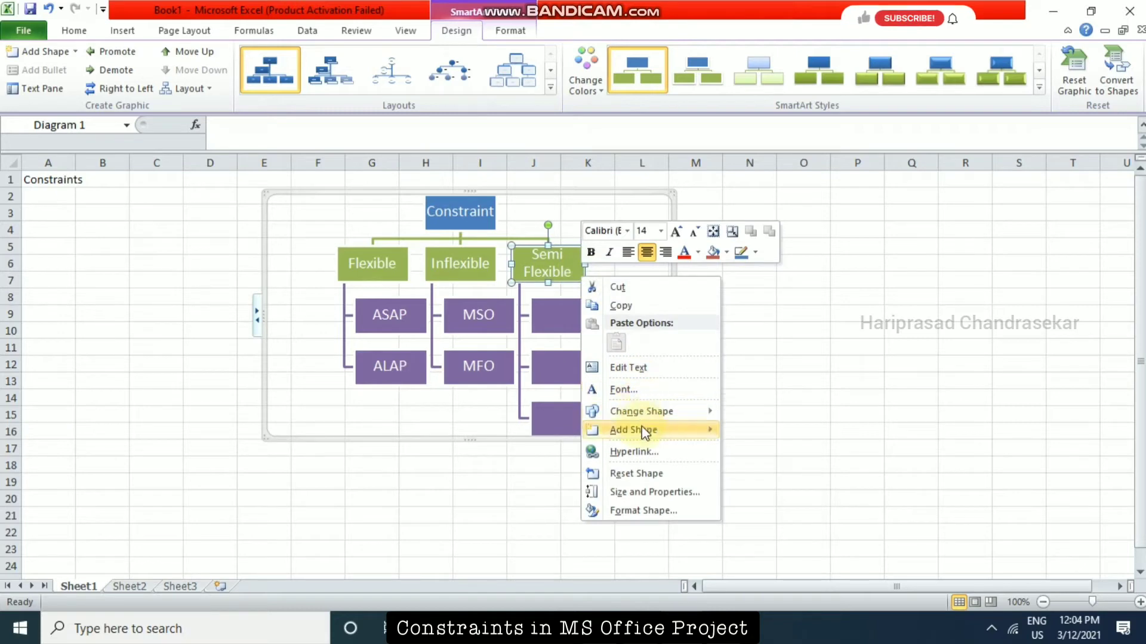
pyautogui.moveTo(642, 429)
pyautogui.click(786, 487)
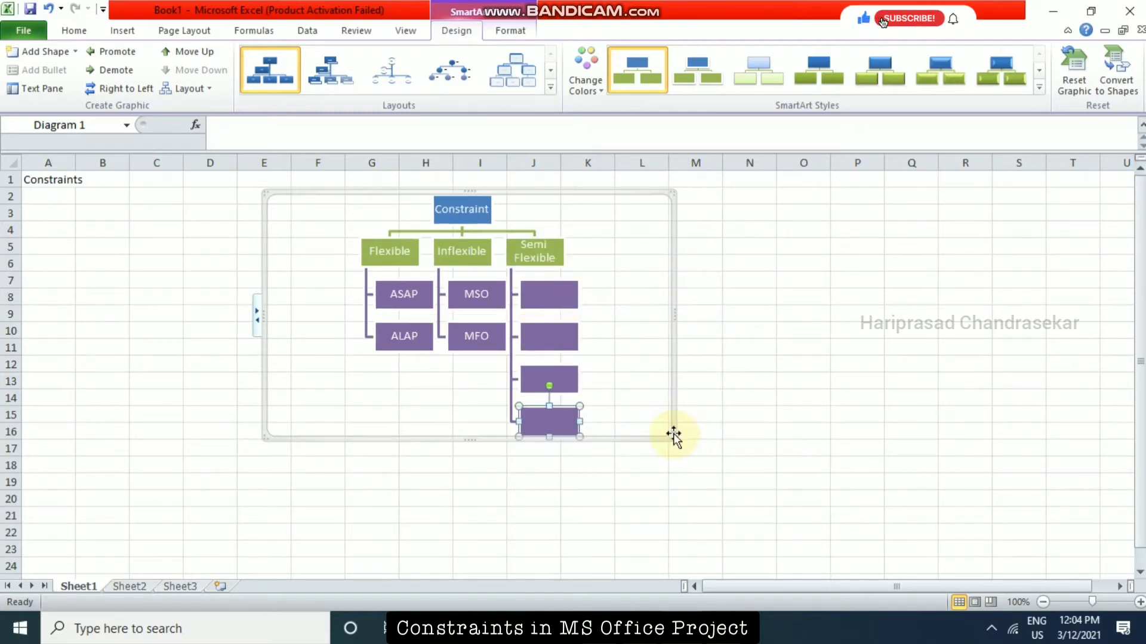
pyautogui.moveTo(672, 439); pyautogui.dragTo(904, 537)
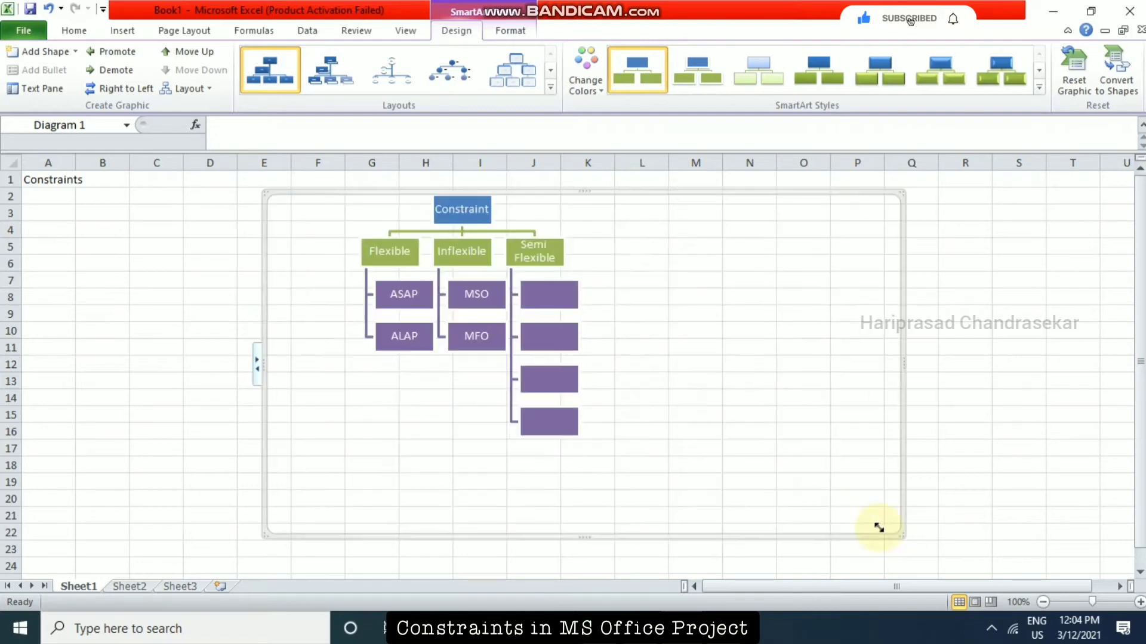
# Label the four empty boxes under Semi Flexible SNET, SNLT, FNET and FNLT, in that order, and deselect the chart.
pyautogui.click(667, 338)
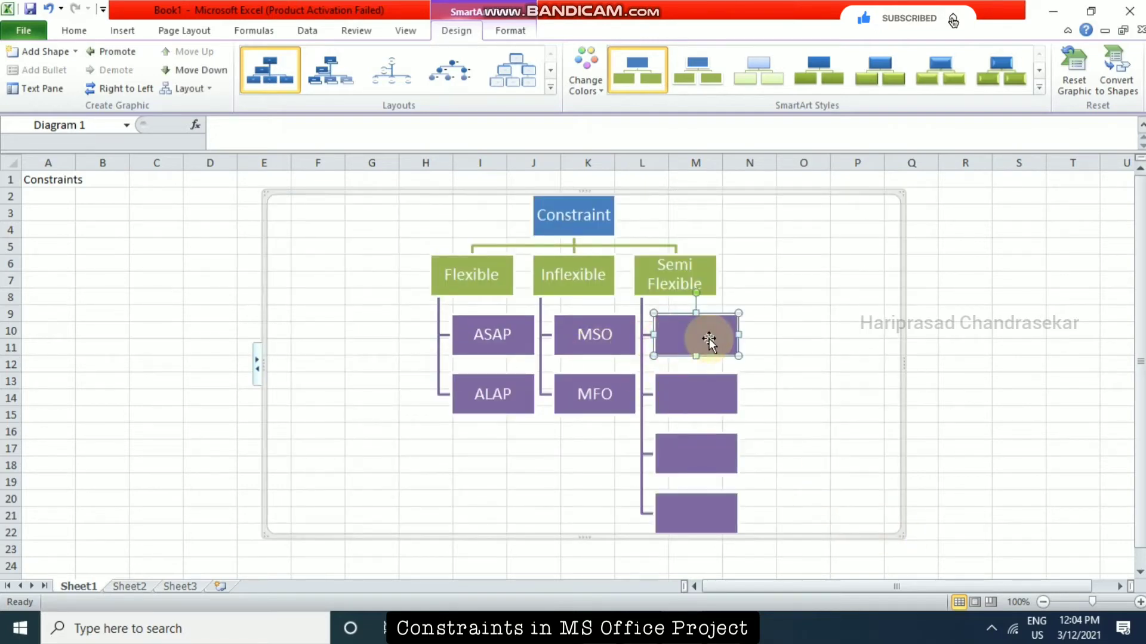
pyautogui.write('SNET')
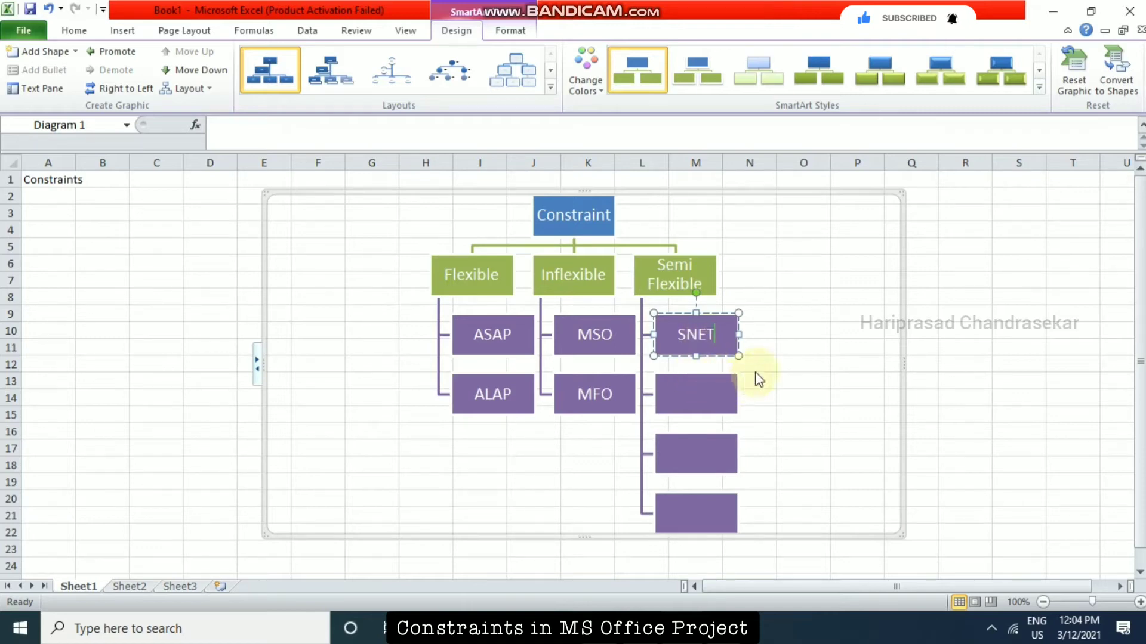
pyautogui.click(715, 396)
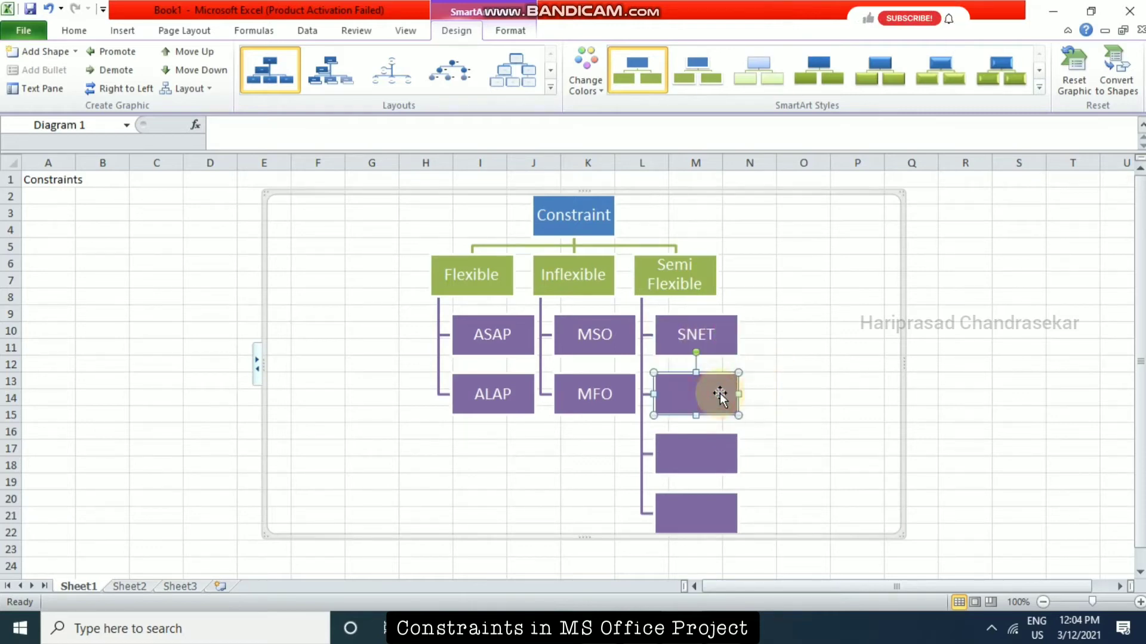
pyautogui.write('SNLT')
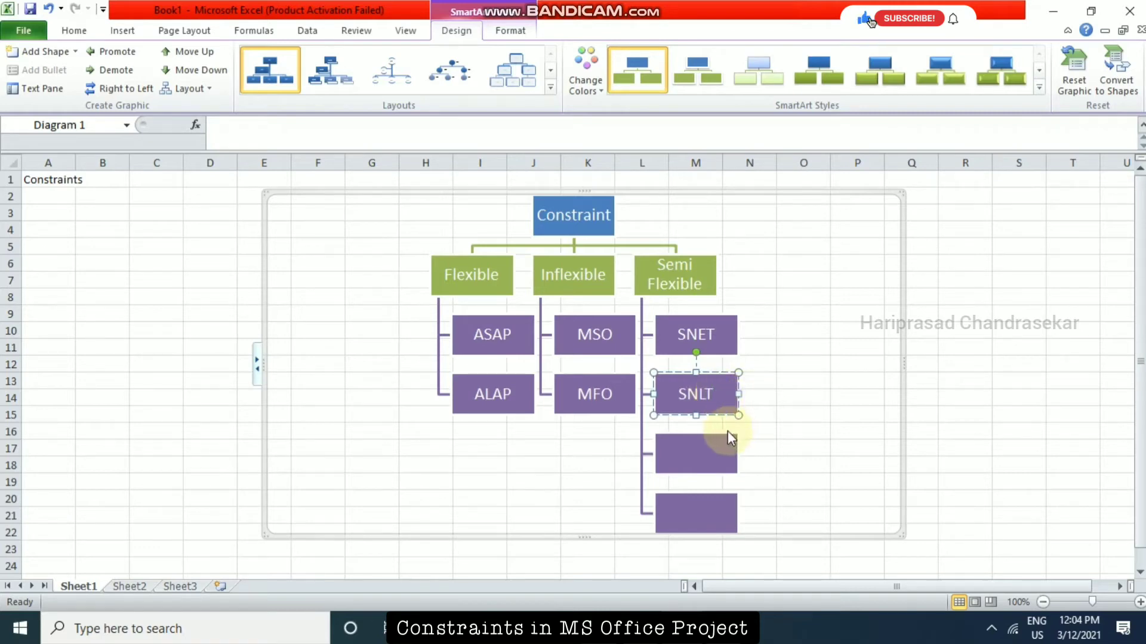
pyautogui.click(696, 449)
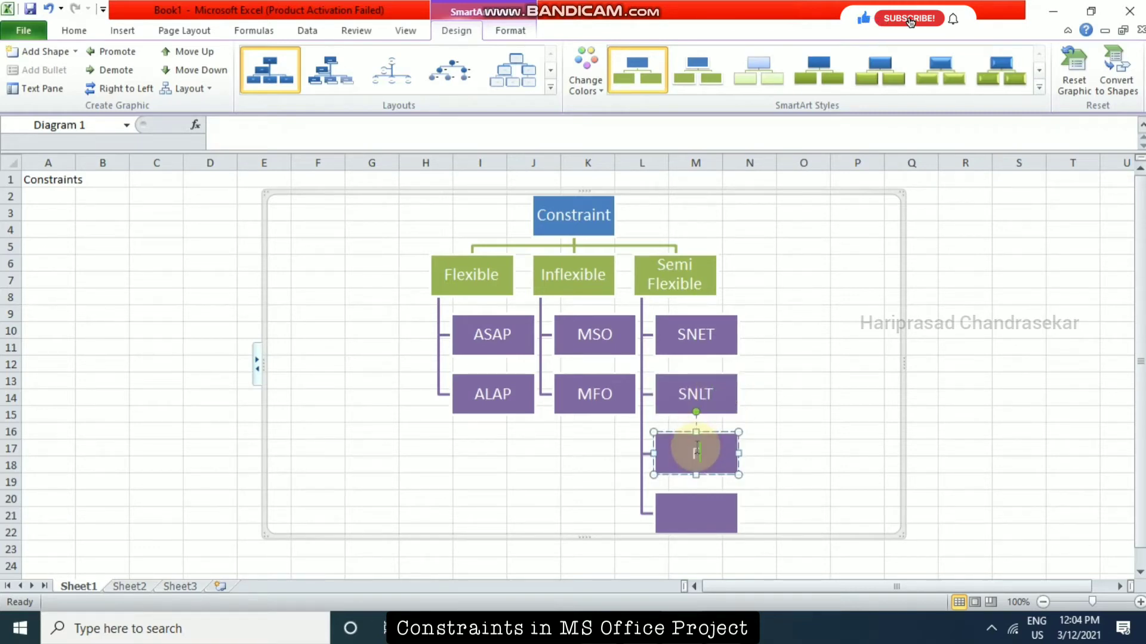
pyautogui.write('FNE')
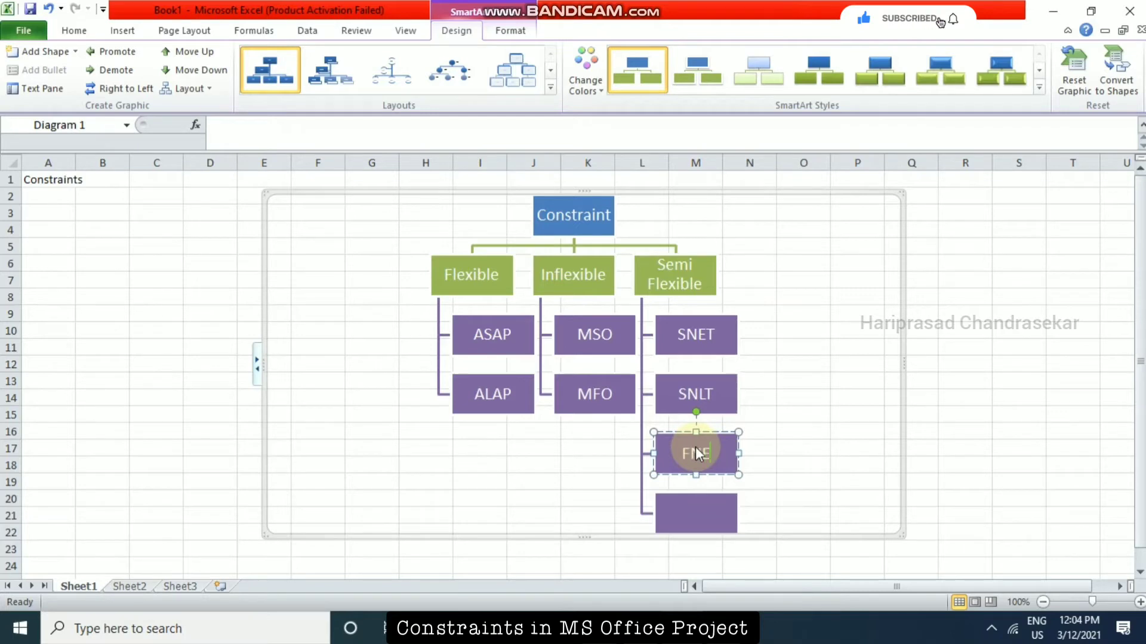
pyautogui.write('T')
pyautogui.click(698, 507)
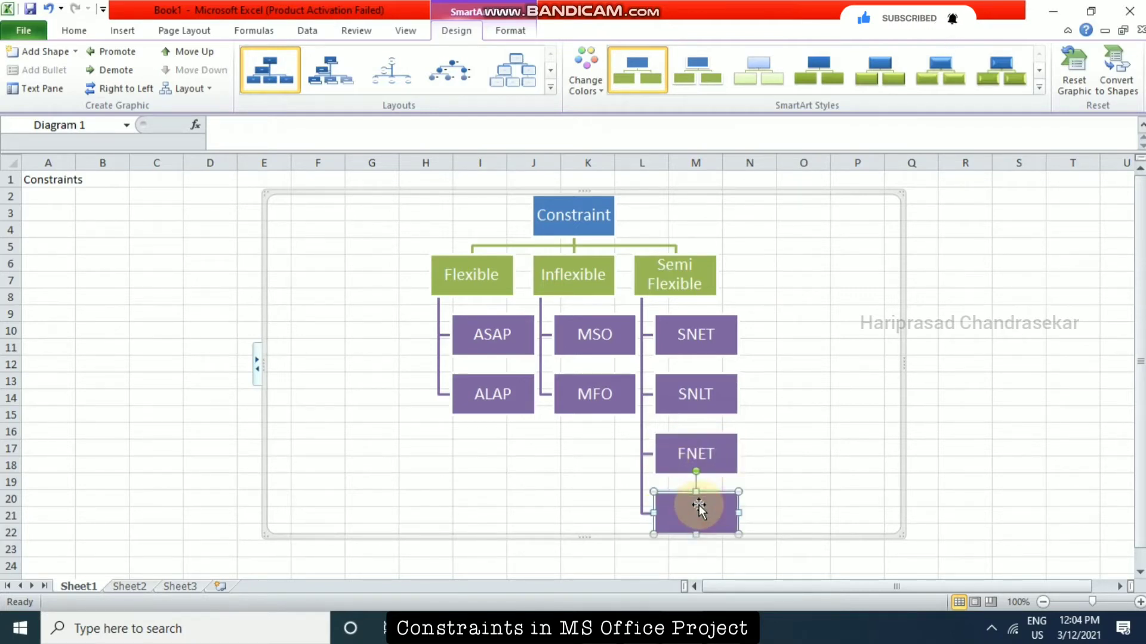
pyautogui.write('FNLT')
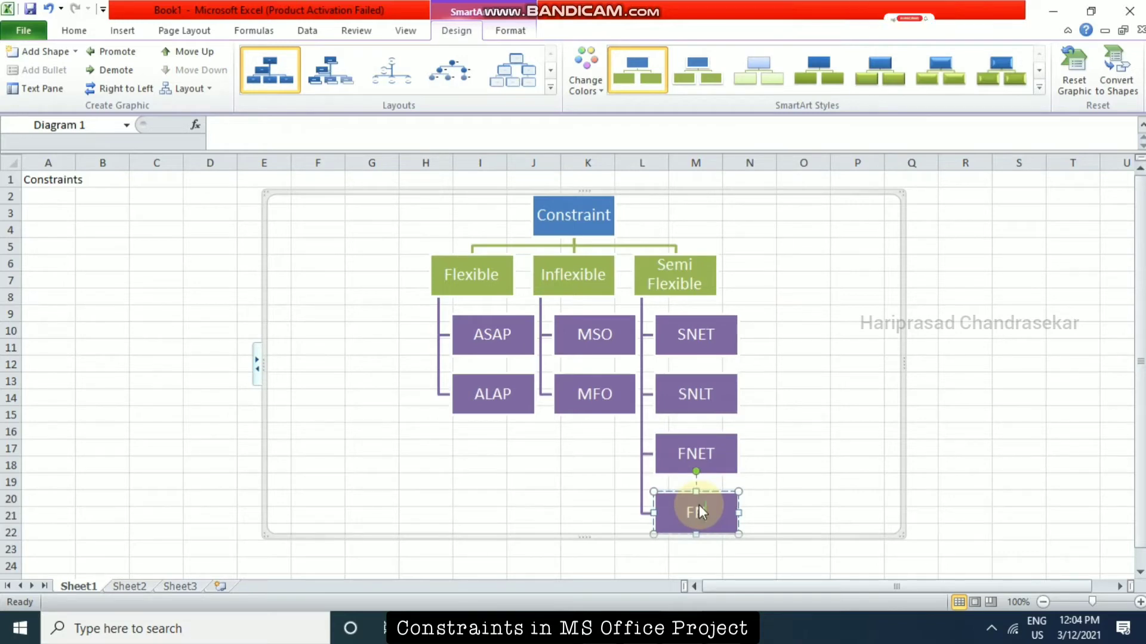
pyautogui.click(1018, 344)
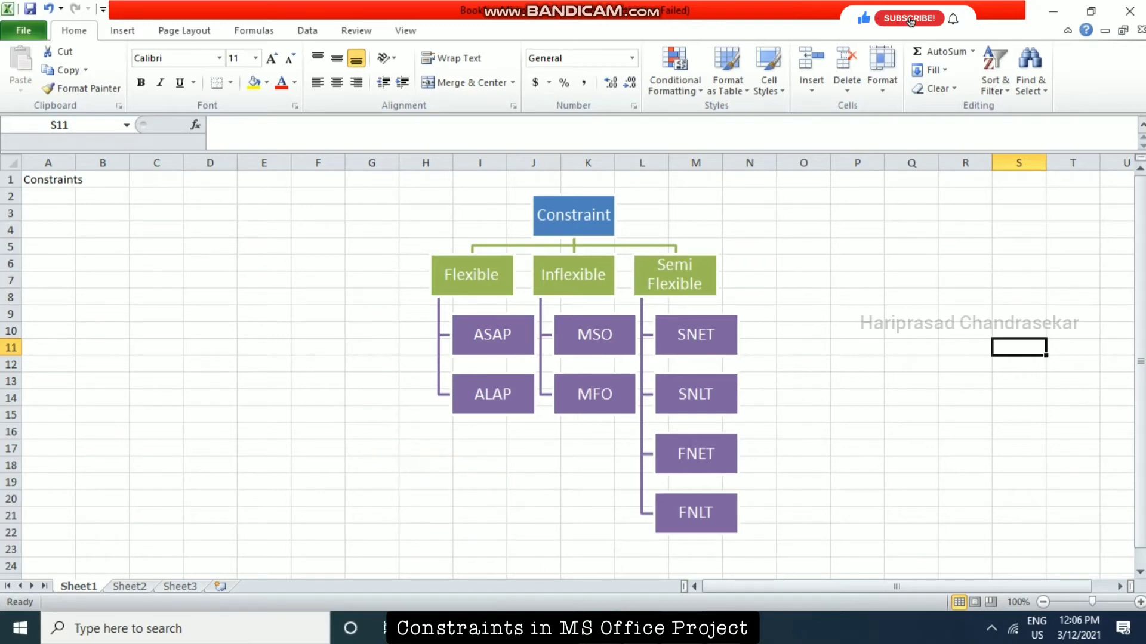
# Switch to the blank plan in Microsoft Project and enter five tasks named A, B, C, D and E.
pyautogui.click(526, 628)
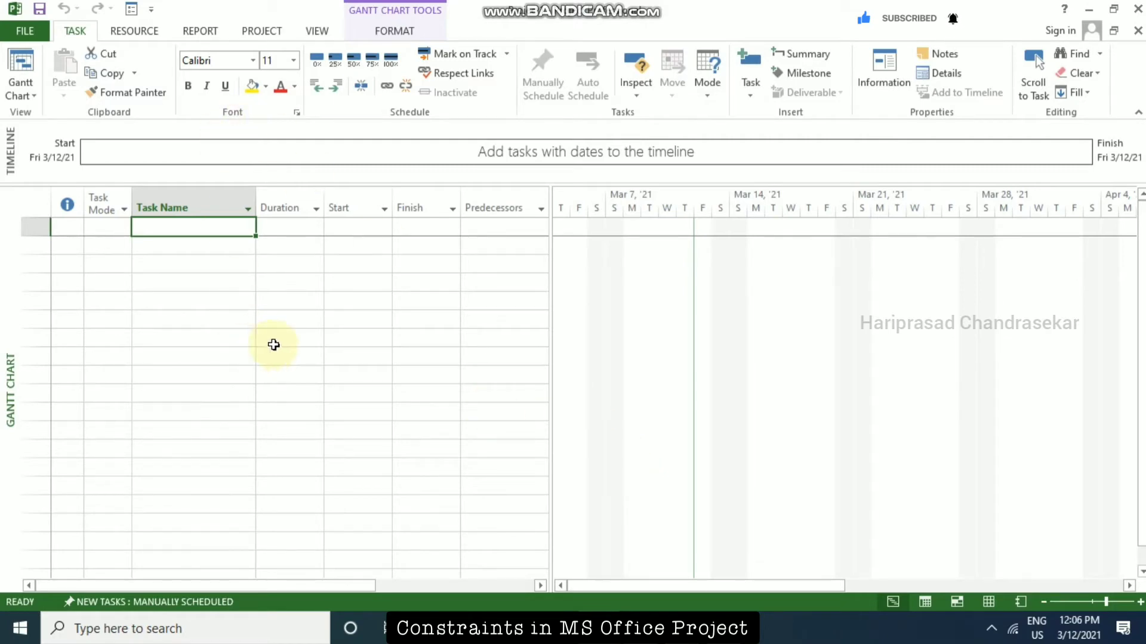
pyautogui.write('A')
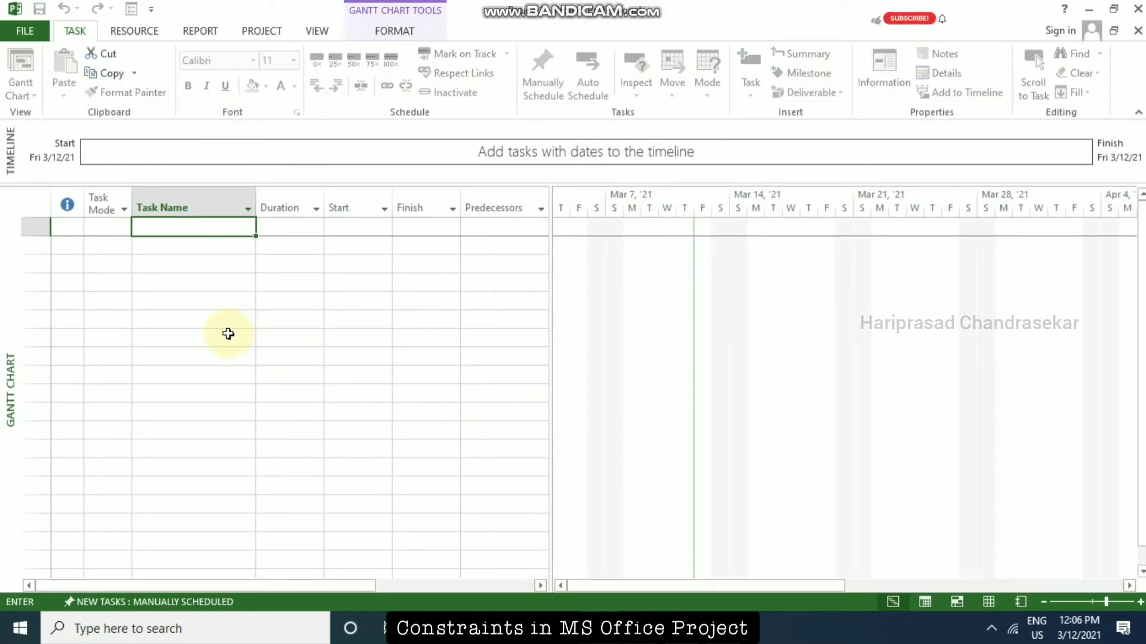
pyautogui.press('Return')
pyautogui.write('B')
pyautogui.press('Return')
pyautogui.write('C')
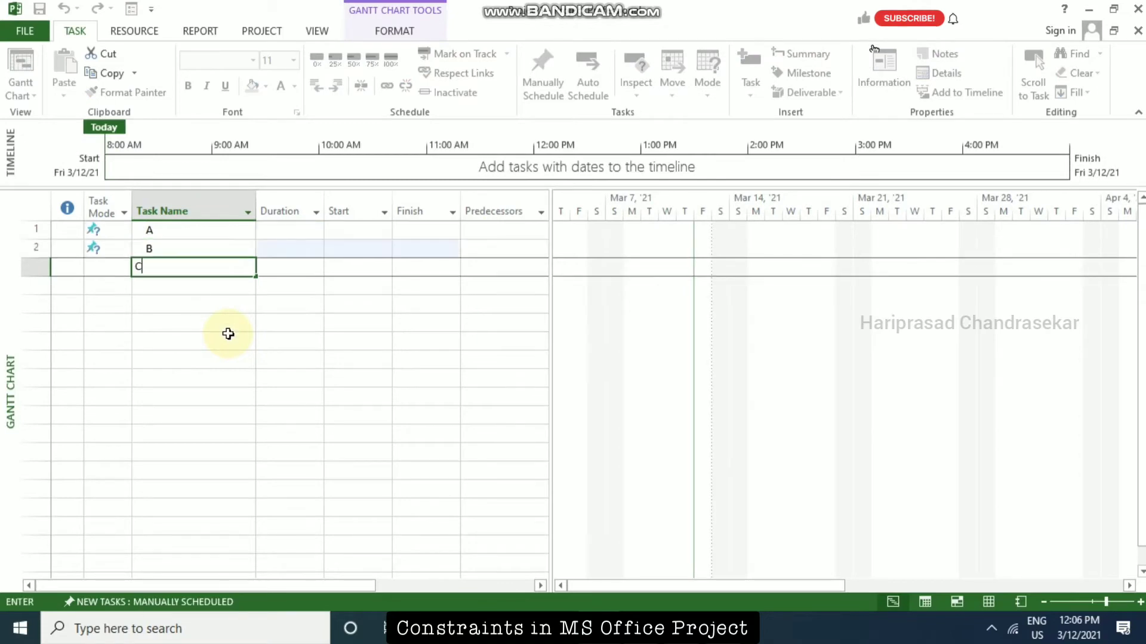
pyautogui.press('Return')
pyautogui.write('D')
pyautogui.press('Return')
pyautogui.write('E')
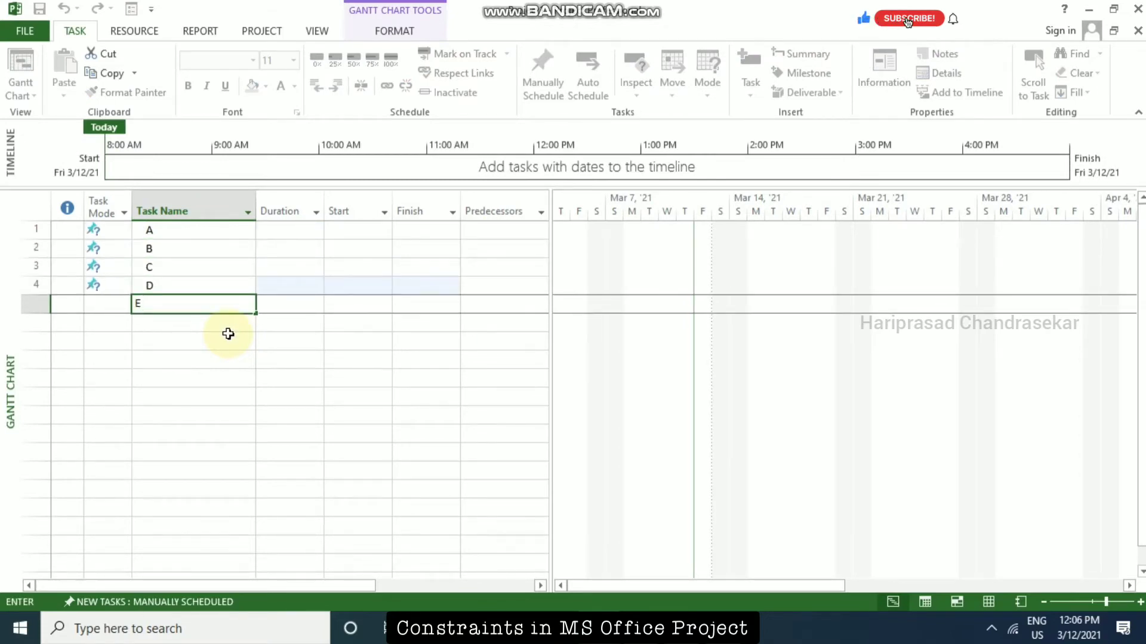
pyautogui.press('Return')
# Set tasks A through E to Auto Schedule and select the duration of task A.
pyautogui.click(179, 231)
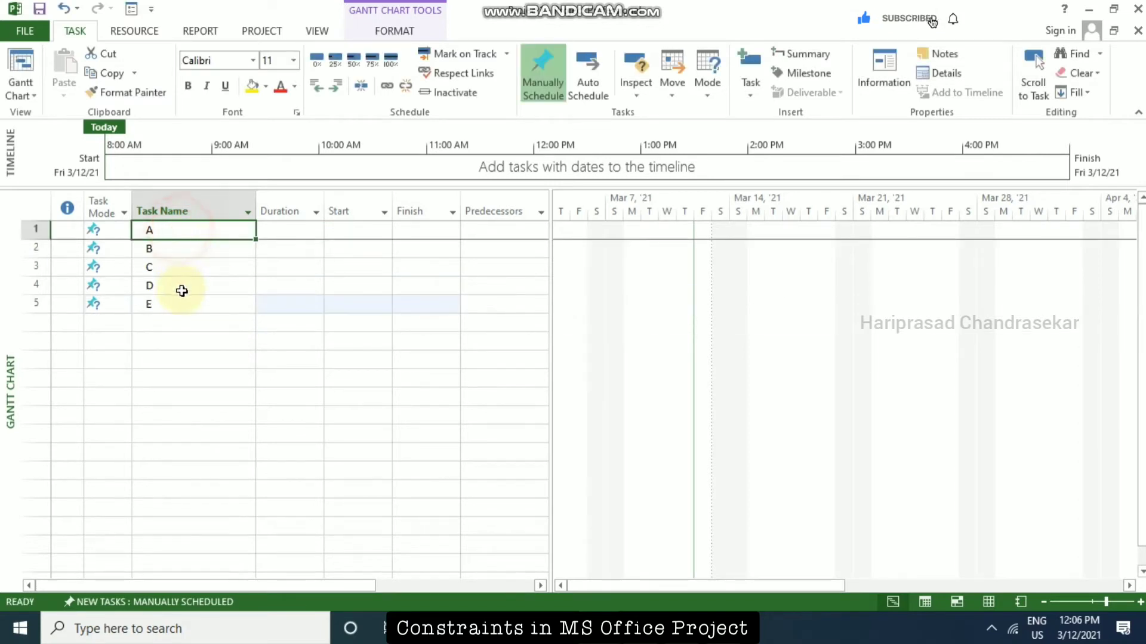
pyautogui.keyDown('shift'); pyautogui.click(181, 304); pyautogui.keyUp('shift')
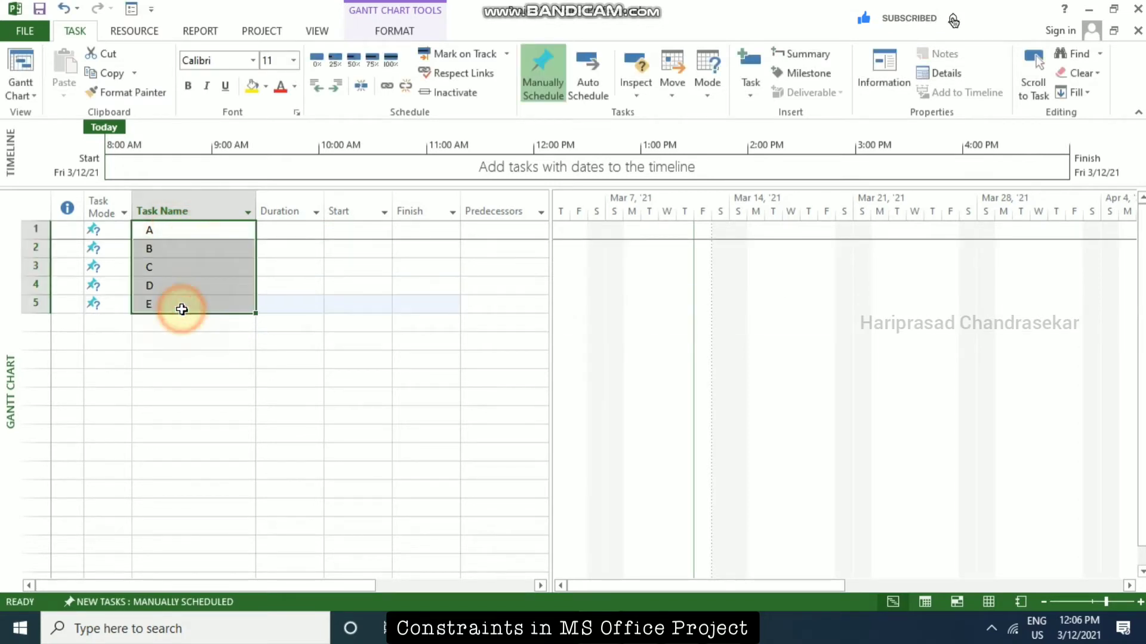
pyautogui.click(599, 80)
pyautogui.click(310, 232)
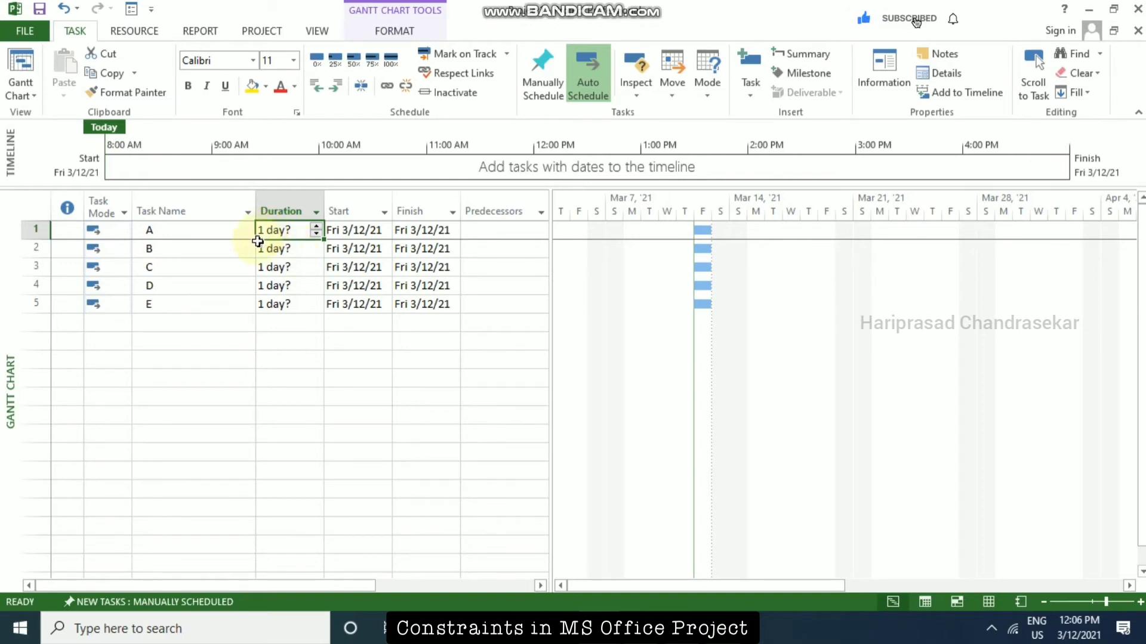
# Set the durations of tasks A, B, C, D and E to 5, 8, 7, 6 and 2 days respectively.
pyautogui.write('5')
pyautogui.press('Return')
pyautogui.write('8')
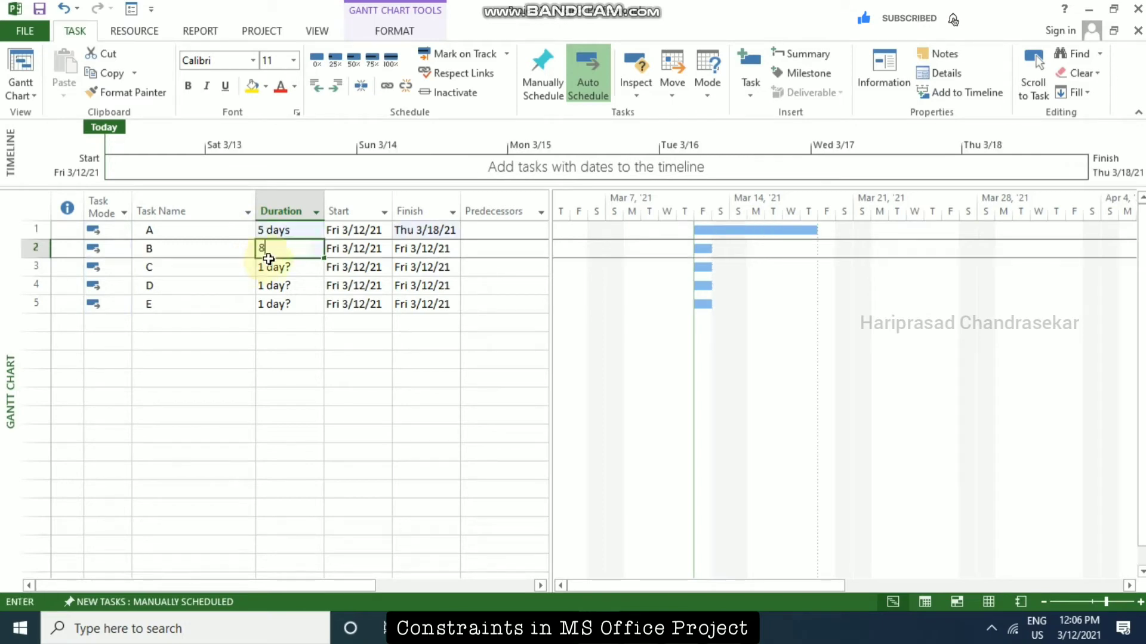
pyautogui.press('Return')
pyautogui.write('7')
pyautogui.press('Return')
pyautogui.write('6')
pyautogui.press('Return')
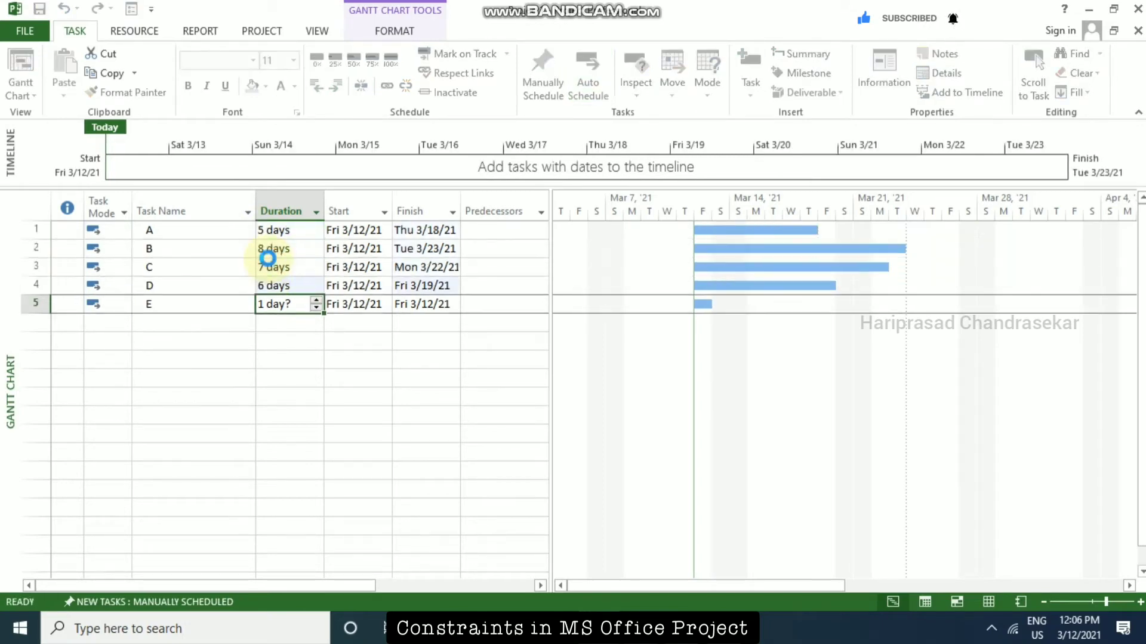
pyautogui.write('2')
pyautogui.press('Return')
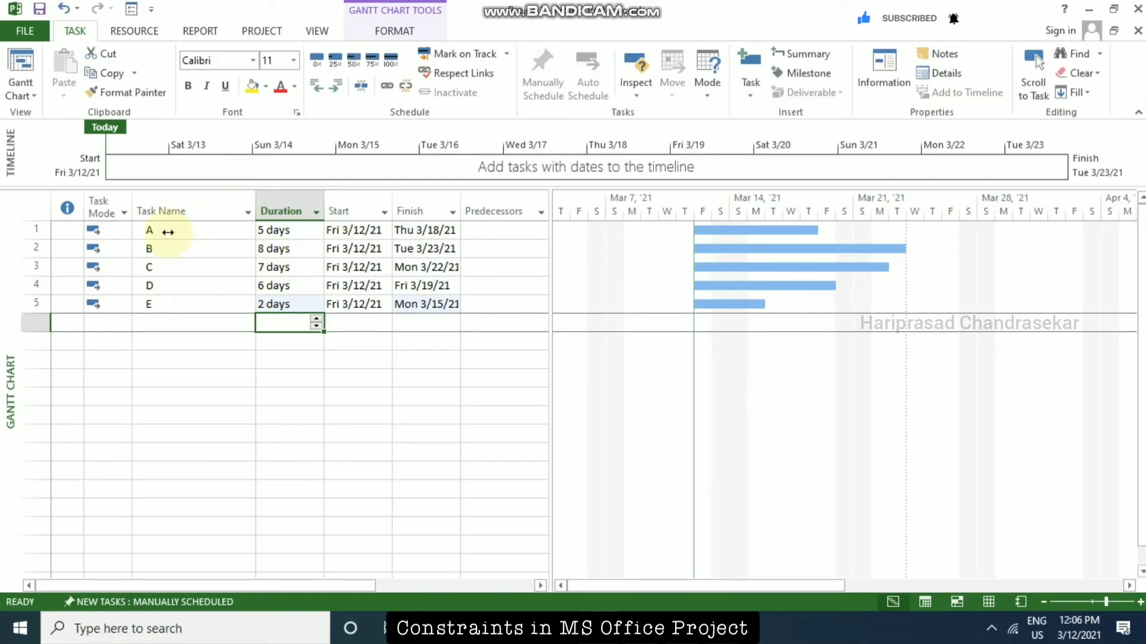
# Link tasks A through E in sequence so each one is the predecessor of the one below.
pyautogui.click(169, 230)
pyautogui.keyDown('shift'); pyautogui.click(169, 301); pyautogui.keyUp('shift')
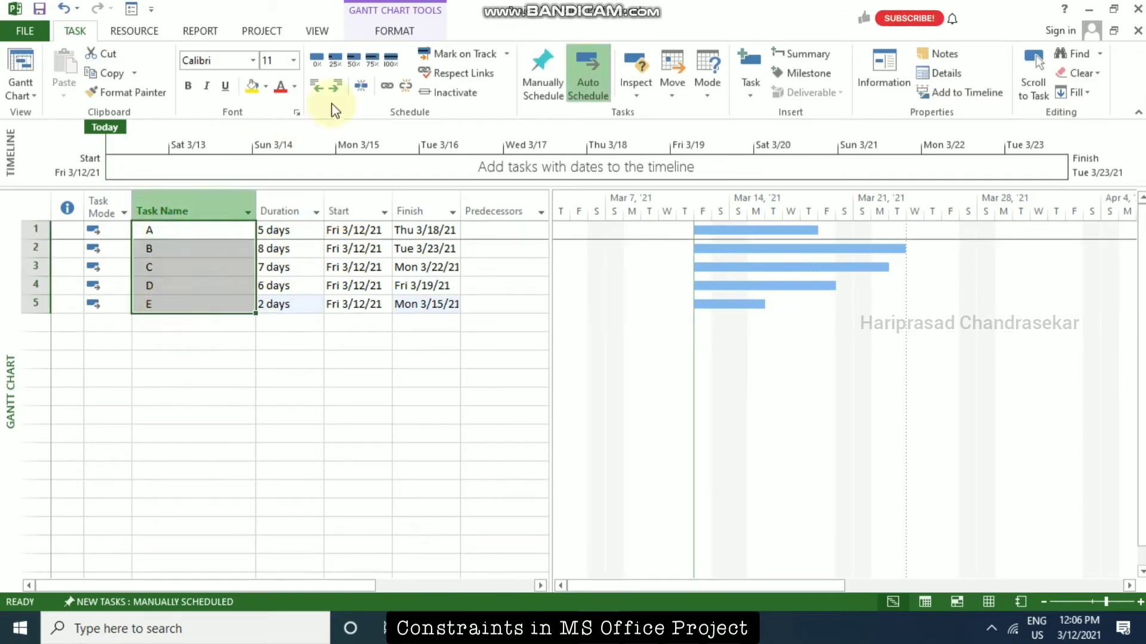
pyautogui.click(385, 86)
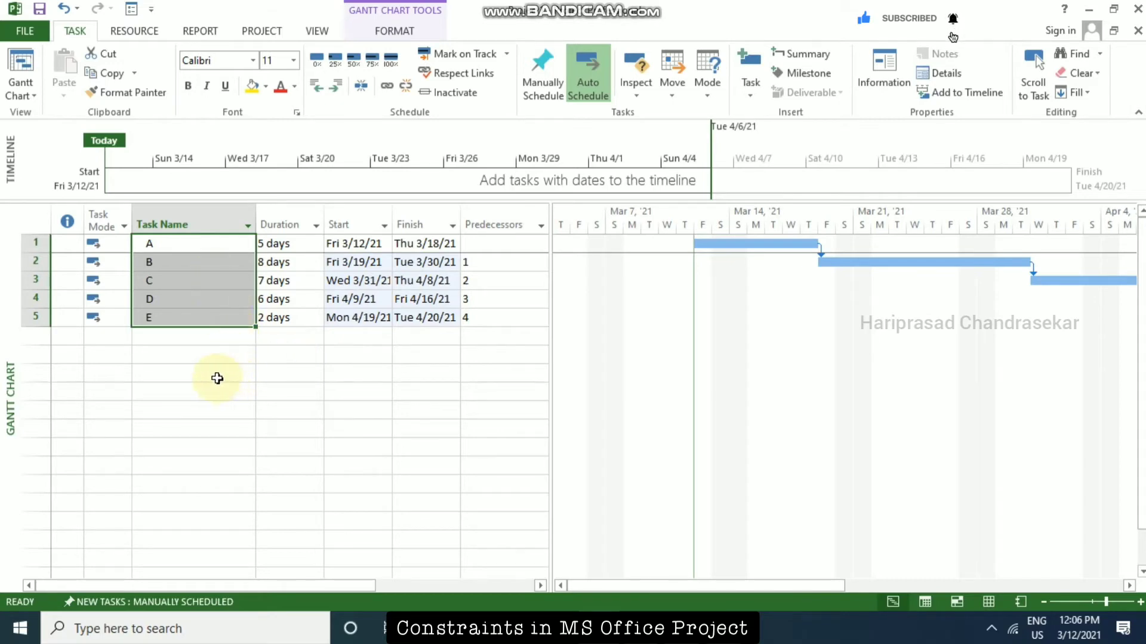
# Examine the general, resource and predecessor details in task A's Task Information, then close it without changes.
pyautogui.click(203, 244)
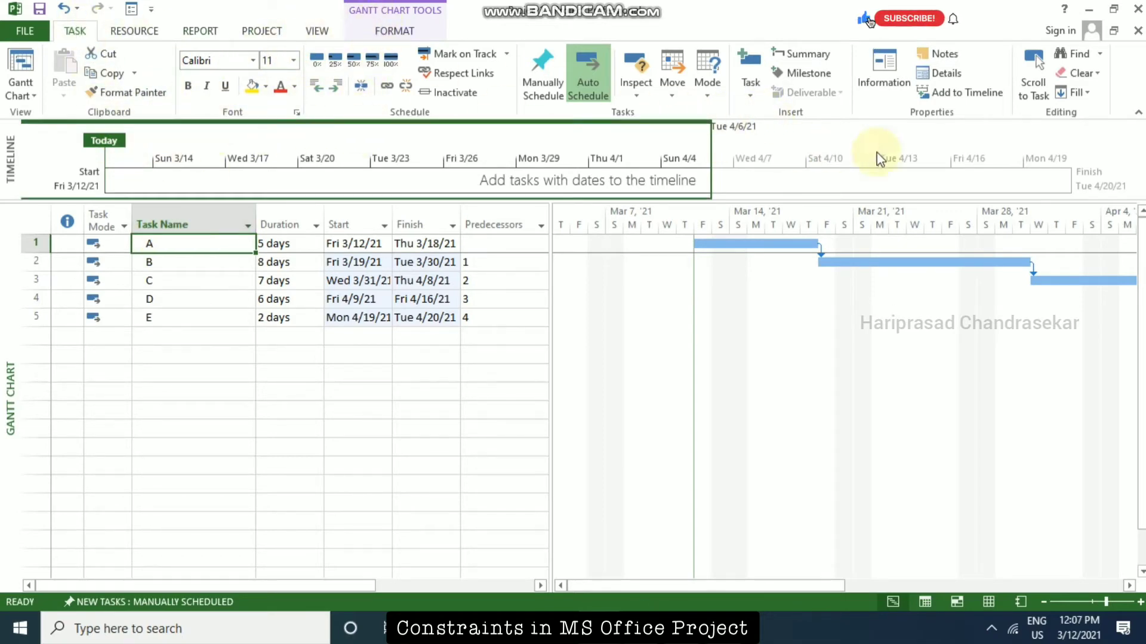
pyautogui.click(881, 84)
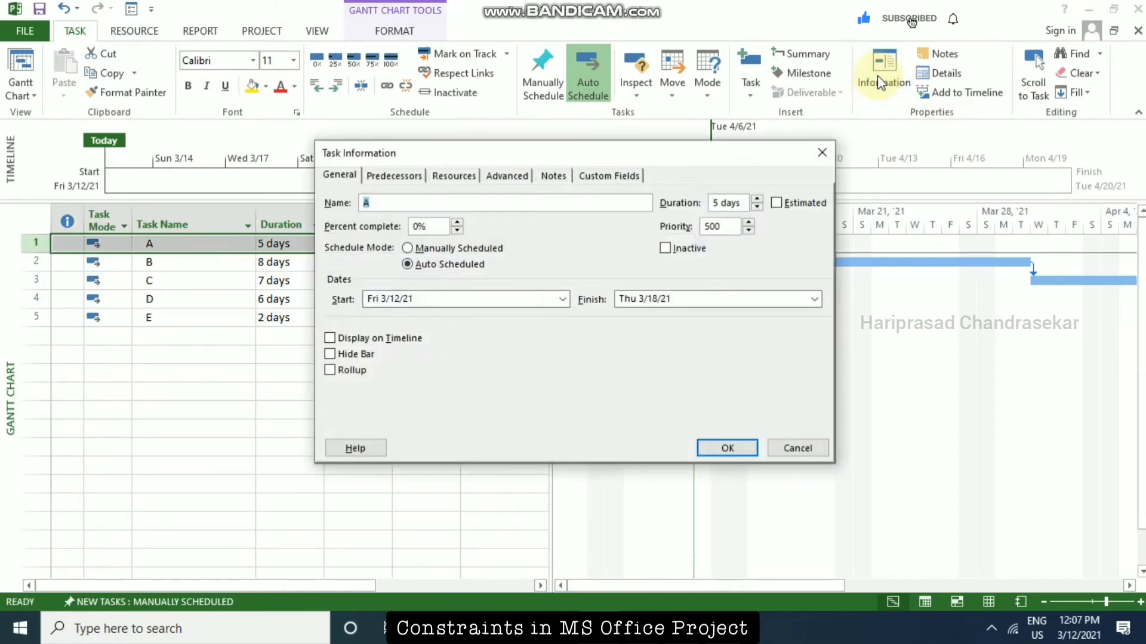
pyautogui.click(822, 152)
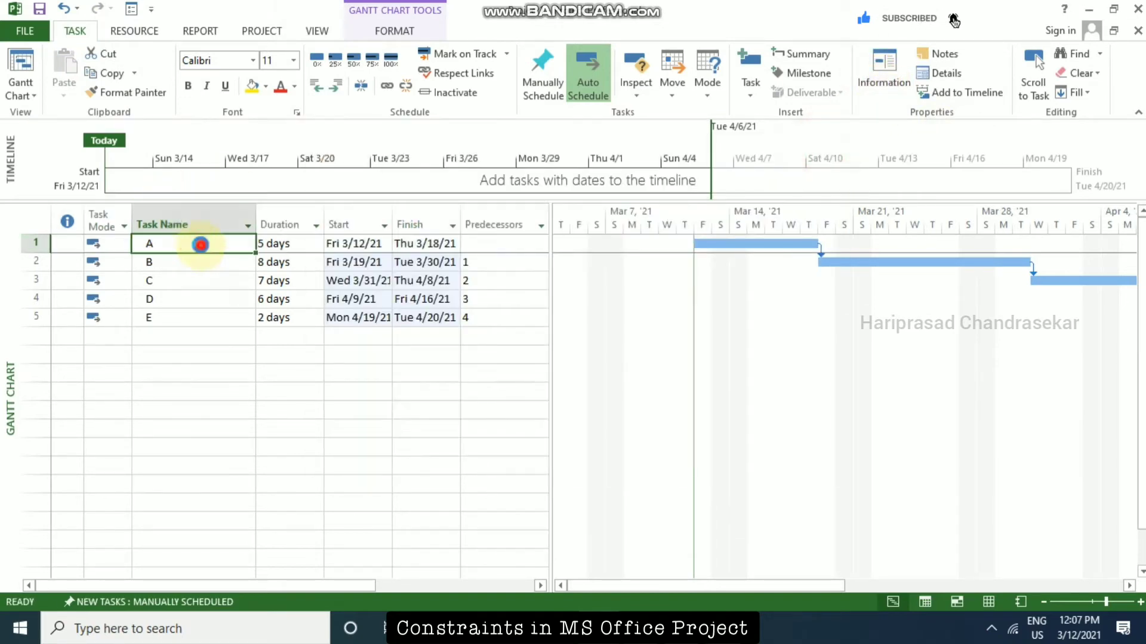
pyautogui.doubleClick(203, 250)
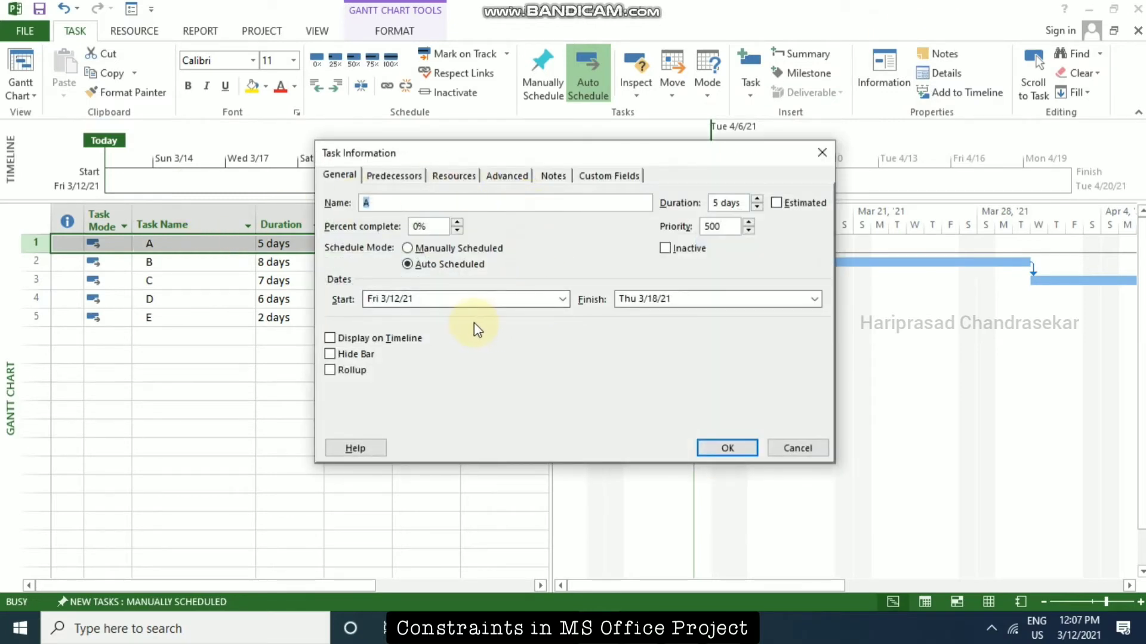
pyautogui.click(393, 175)
pyautogui.click(465, 176)
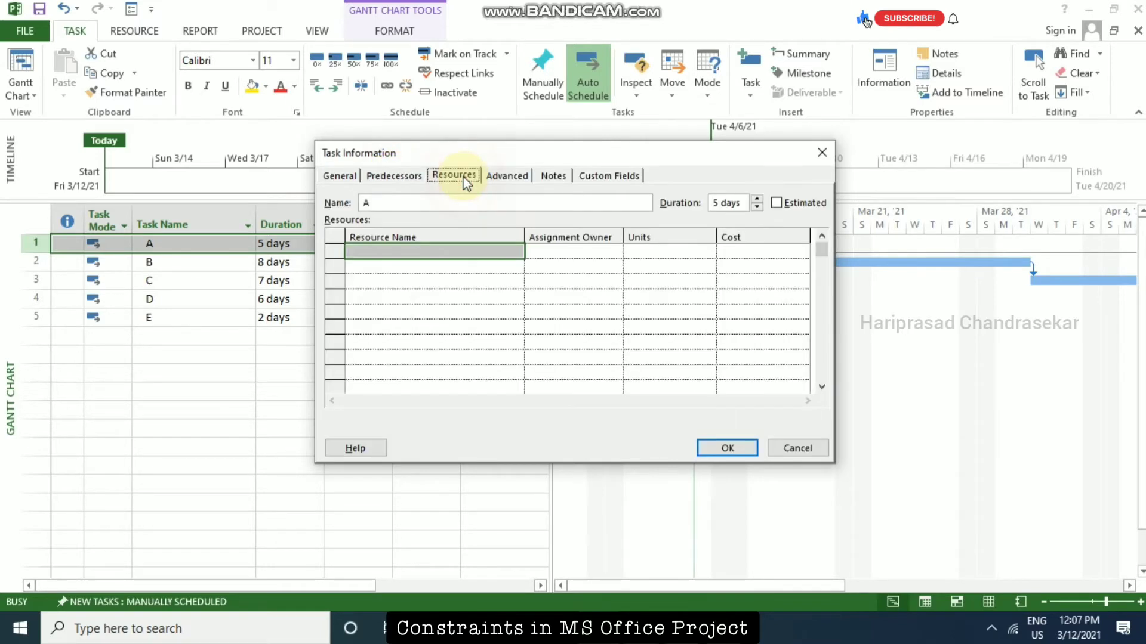
pyautogui.click(404, 177)
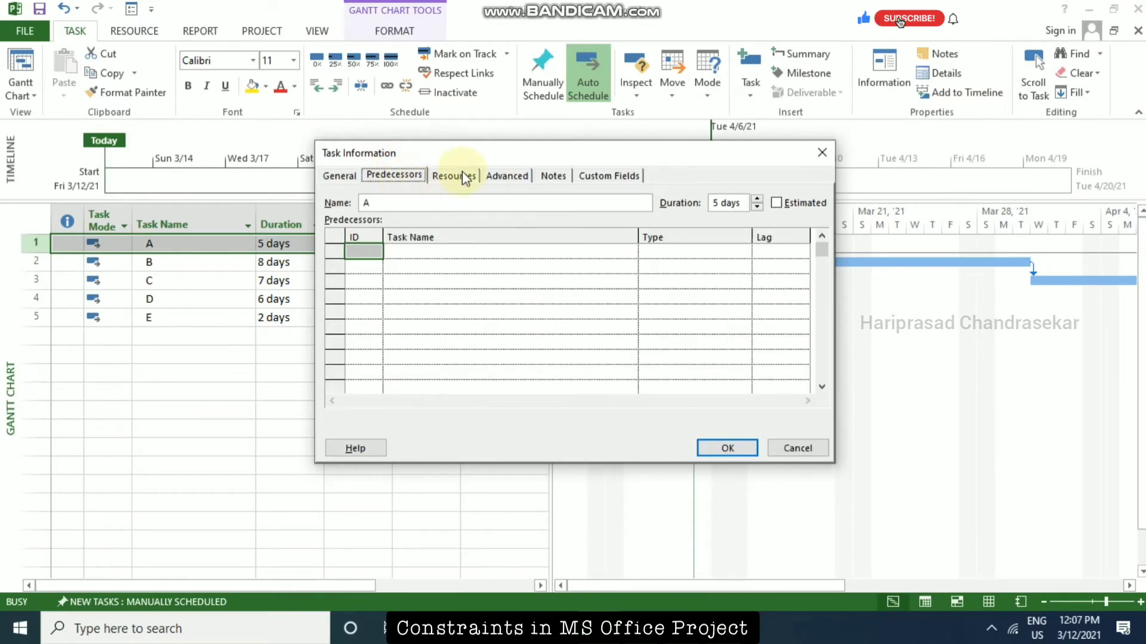
pyautogui.moveTo(525, 152); pyautogui.dragTo(744, 154)
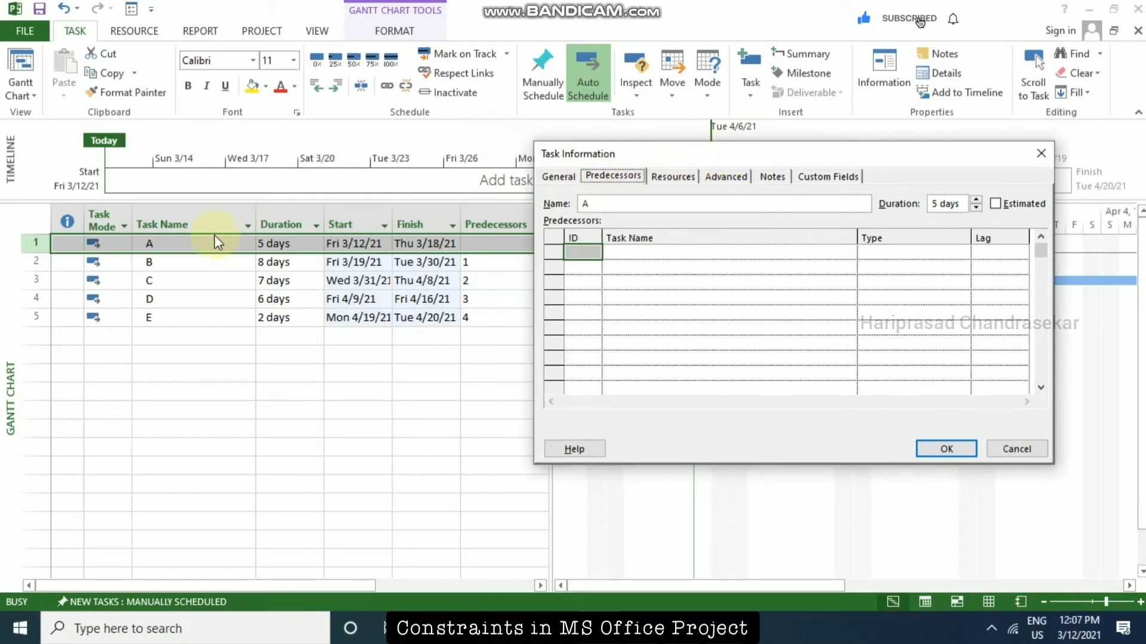
pyautogui.click(1003, 451)
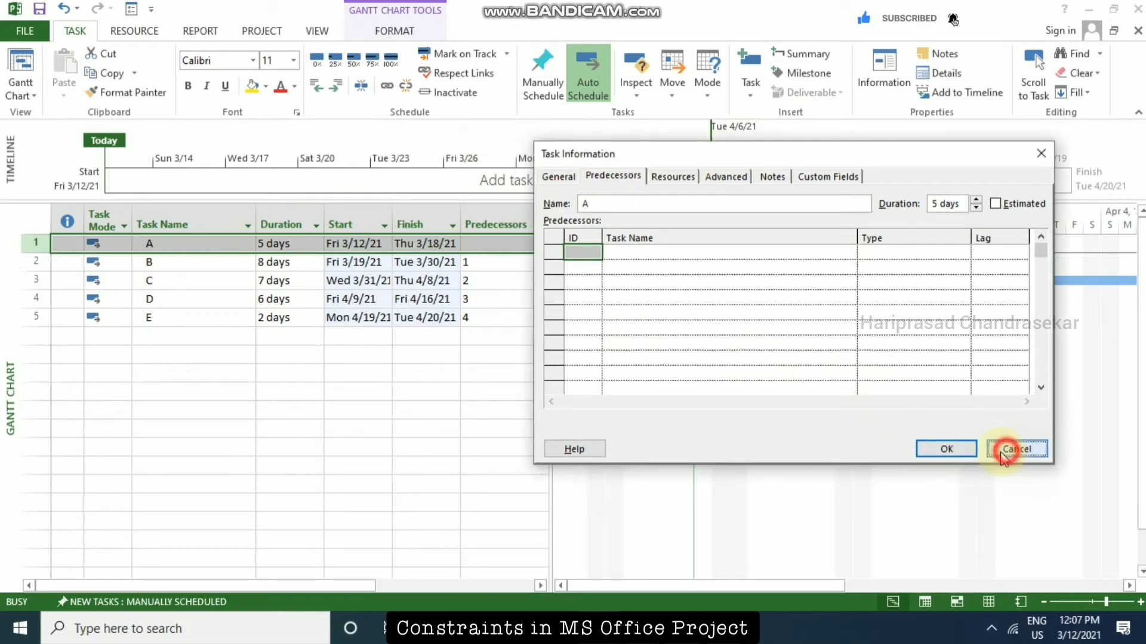
# Open the Task Information of task B and change its constraint type to Must Start On.
pyautogui.doubleClick(168, 263)
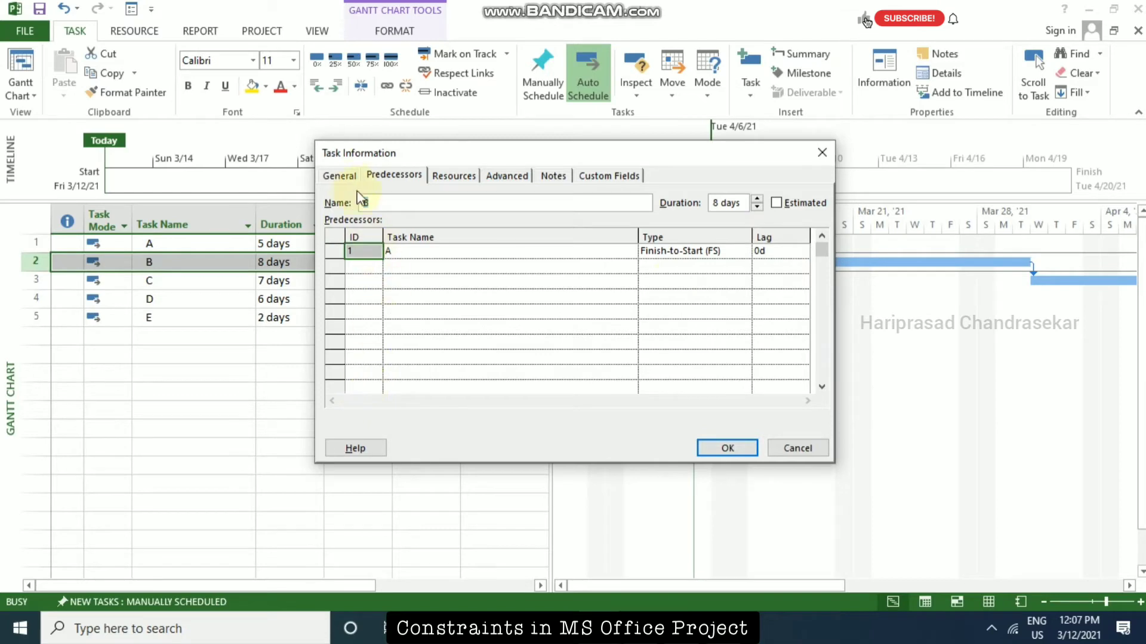
pyautogui.click(341, 175)
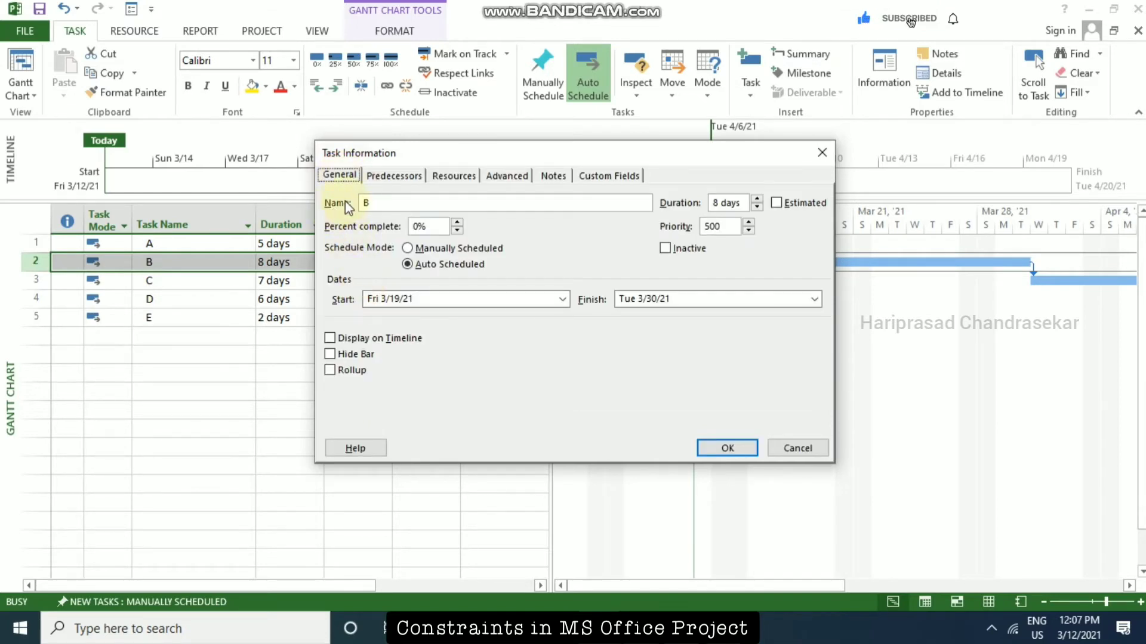
pyautogui.click(516, 178)
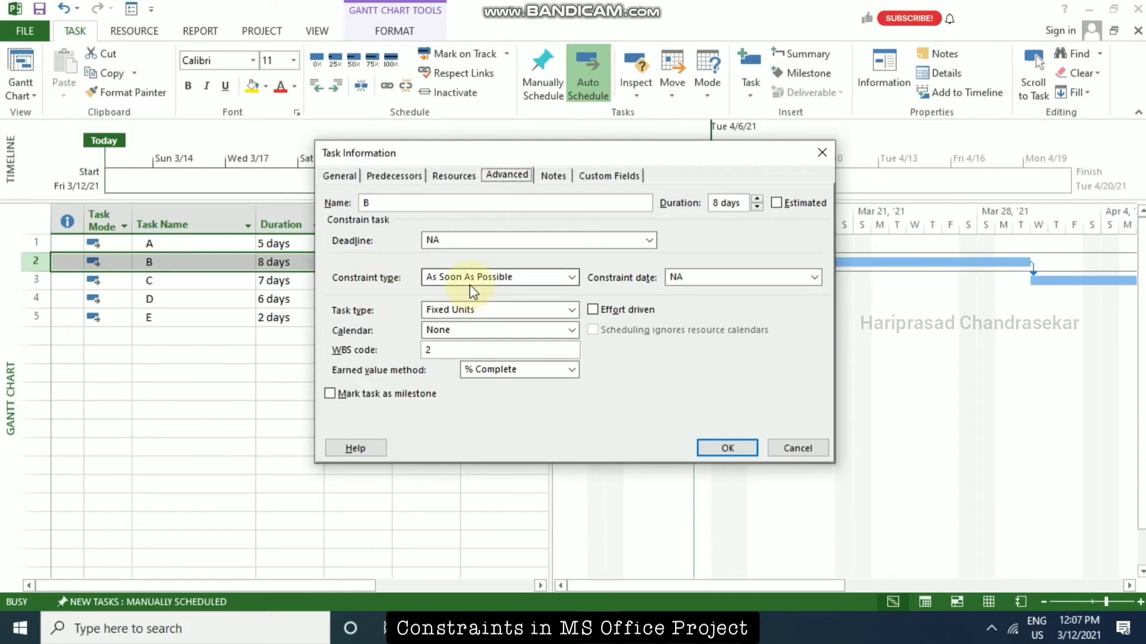
pyautogui.click(573, 276)
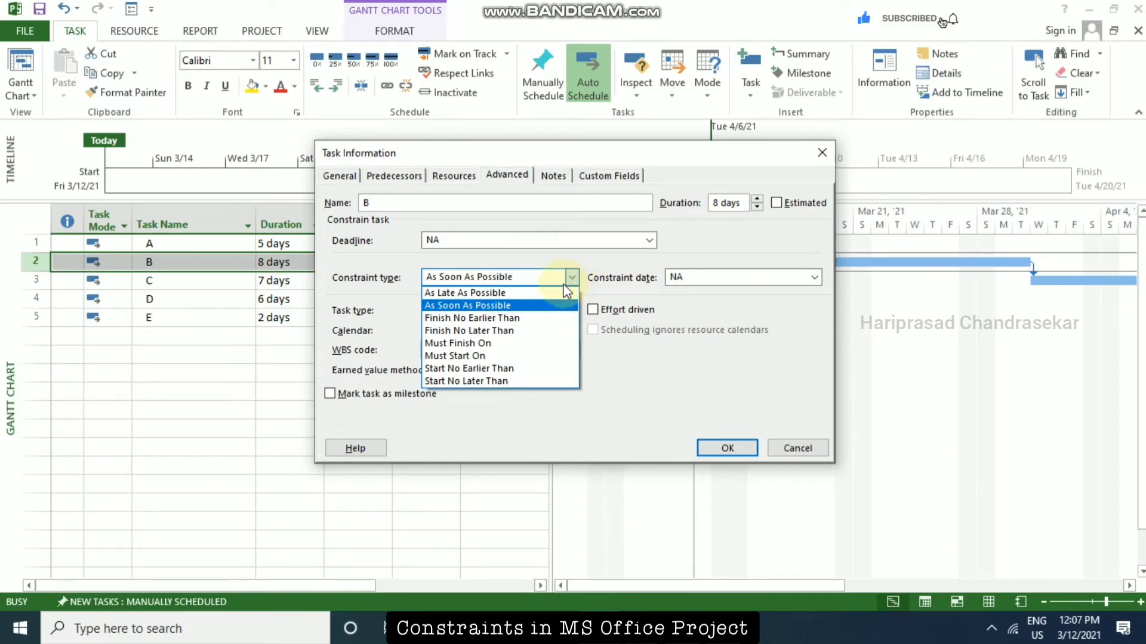
pyautogui.click(504, 355)
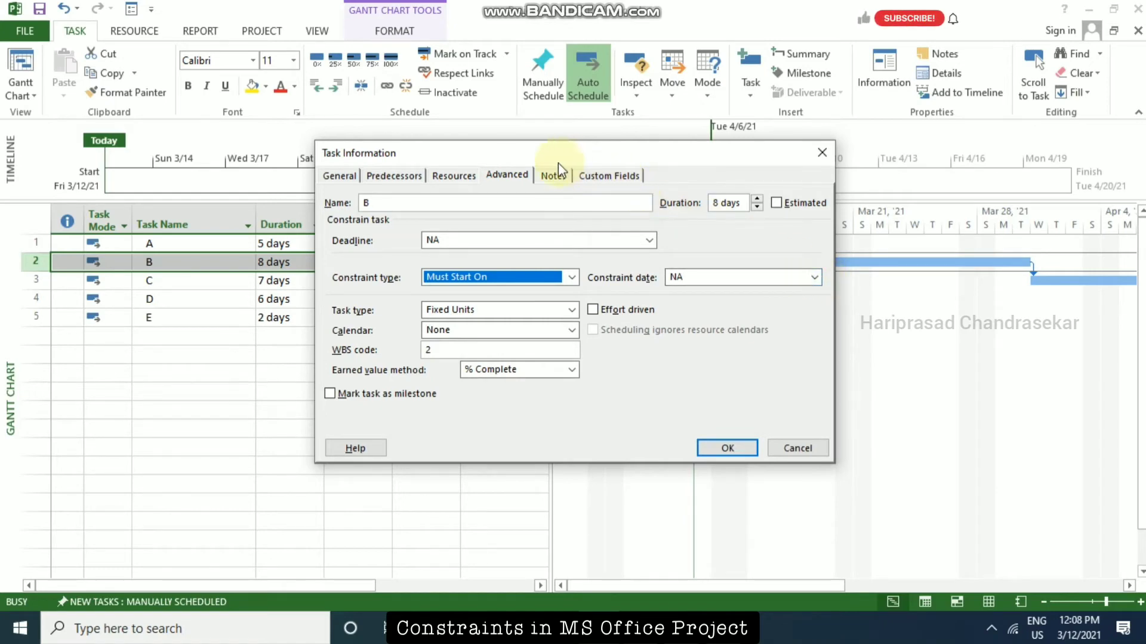
# Set task B's constraint date to Mon 3/22/21 and continue with the Must Start On constraint.
pyautogui.moveTo(556, 158); pyautogui.dragTo(442, 341)
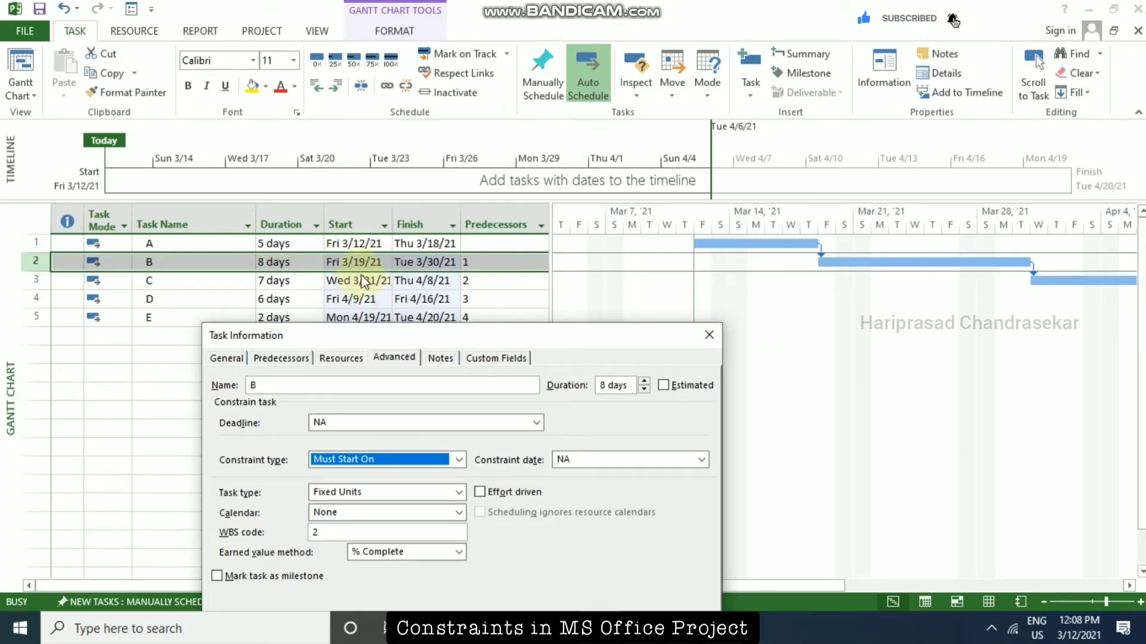
pyautogui.moveTo(420, 332); pyautogui.dragTo(541, 145)
pyautogui.click(822, 274)
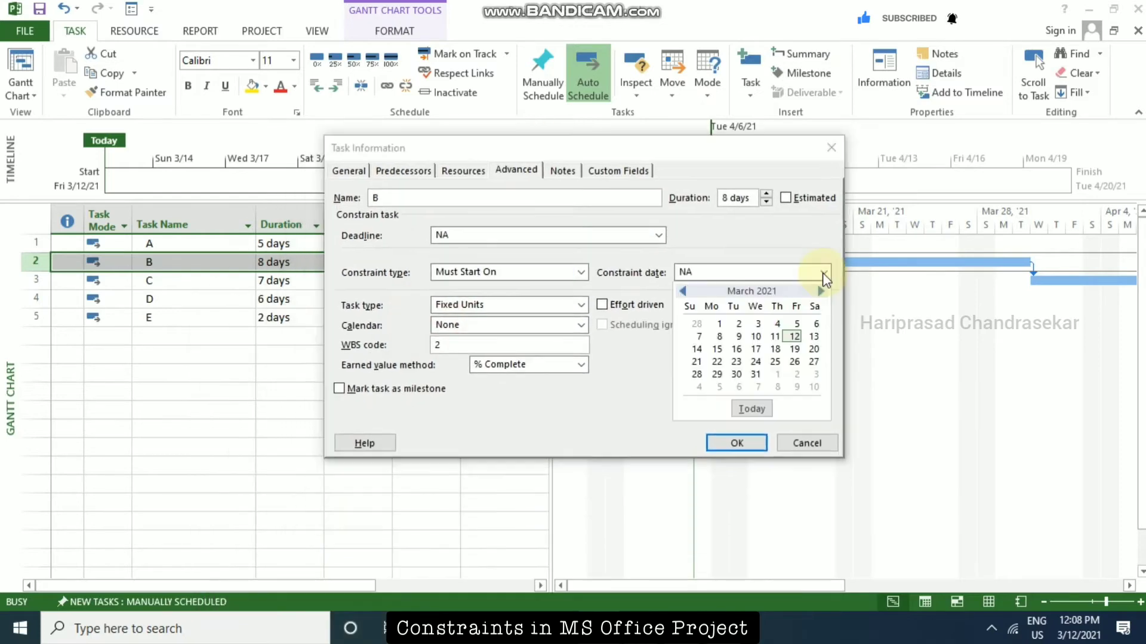
pyautogui.click(717, 363)
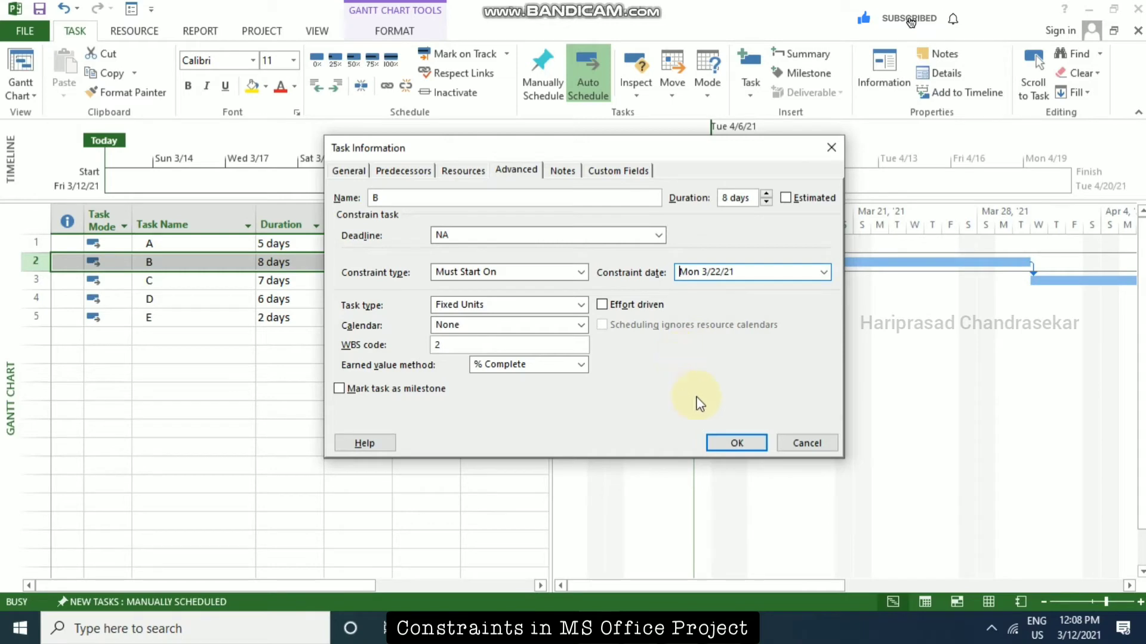
pyautogui.click(751, 442)
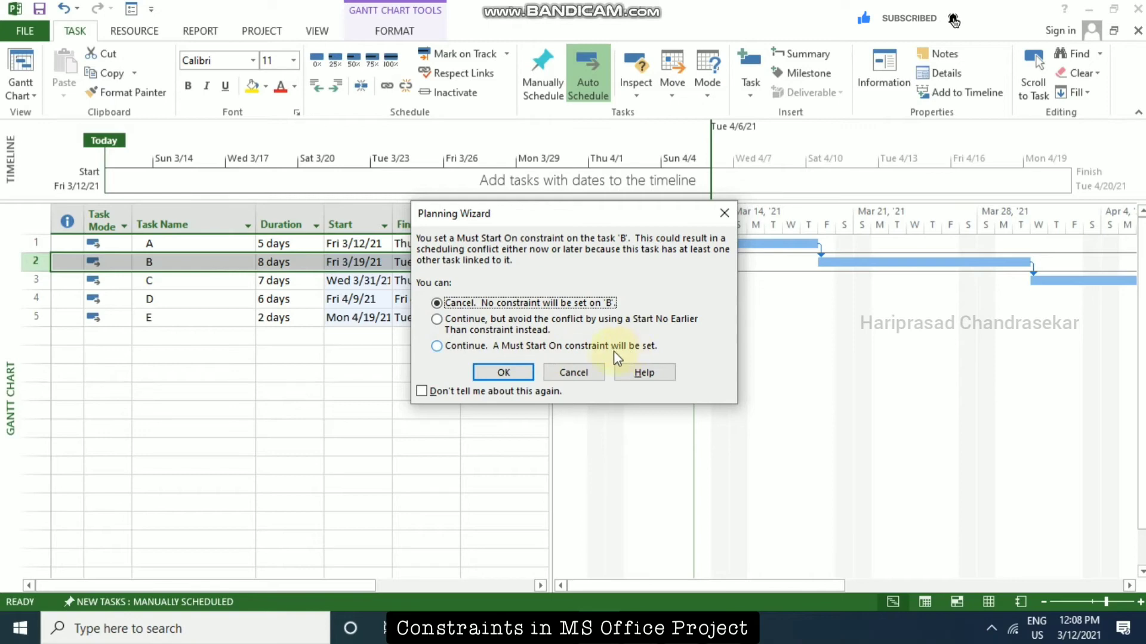
pyautogui.click(445, 348)
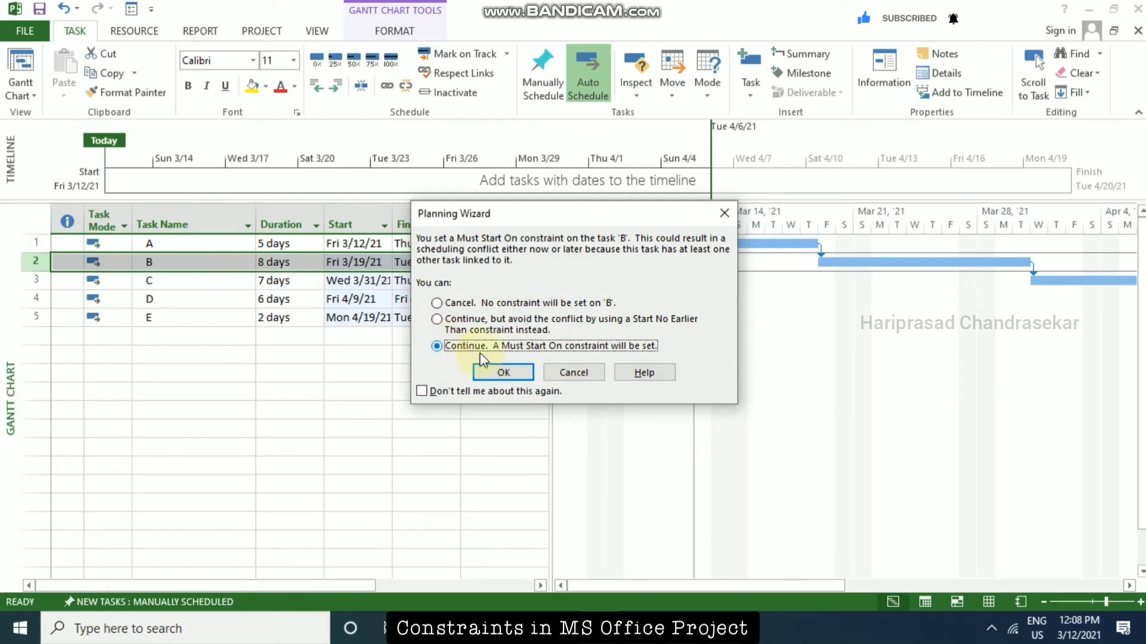
pyautogui.click(513, 371)
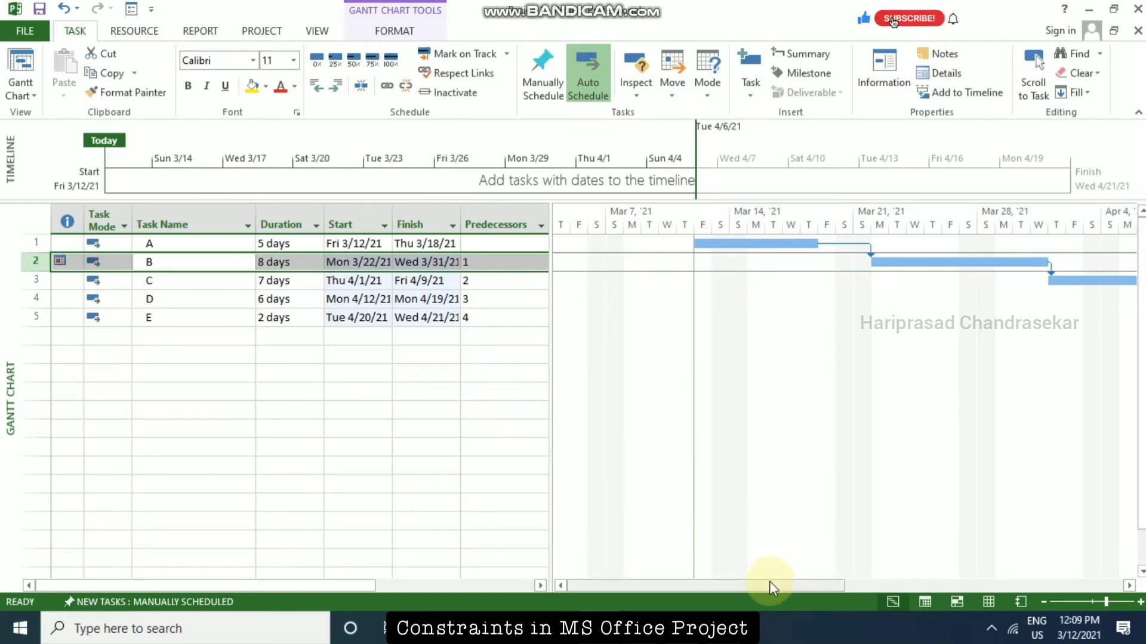
# Examine the constraint indicator on task B.
pyautogui.click(195, 321)
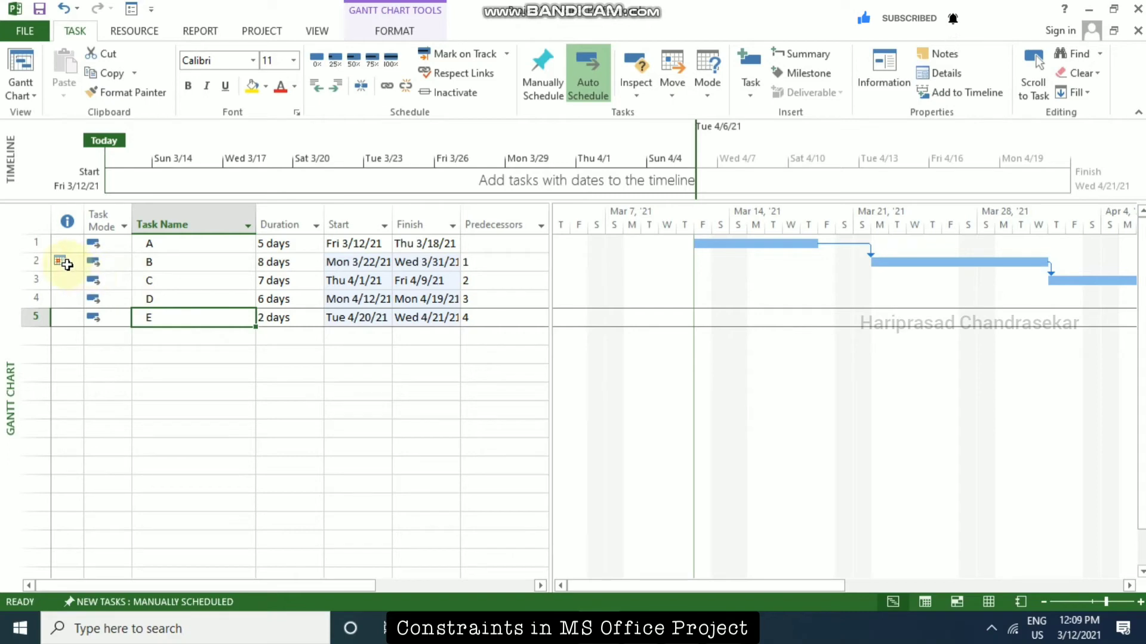
pyautogui.moveTo(64, 264)
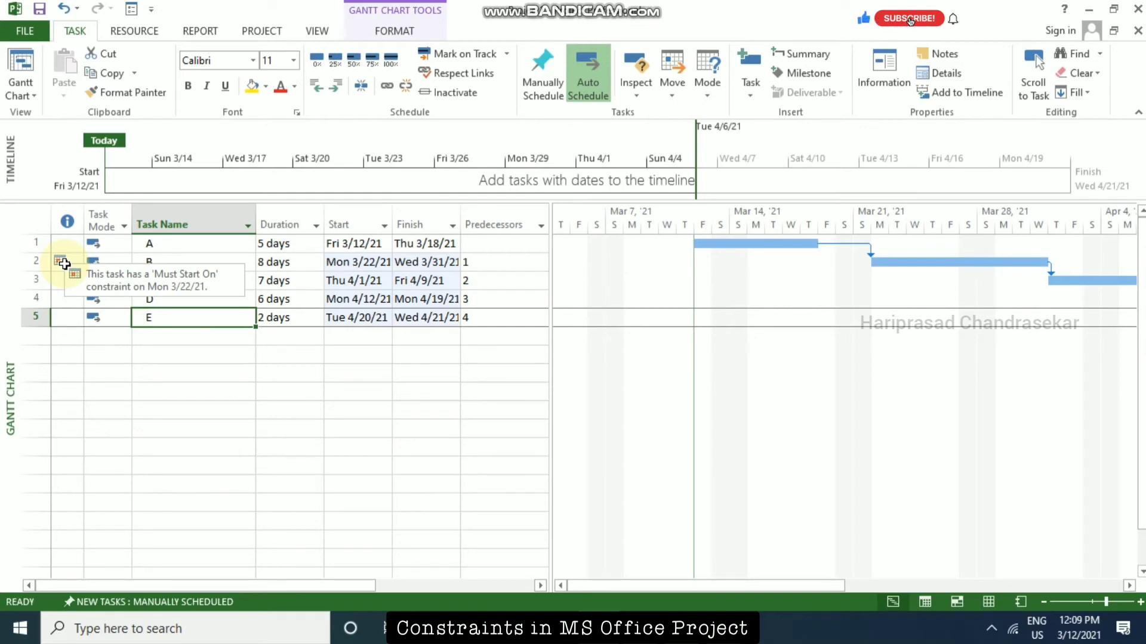
pyautogui.rightClick(64, 263)
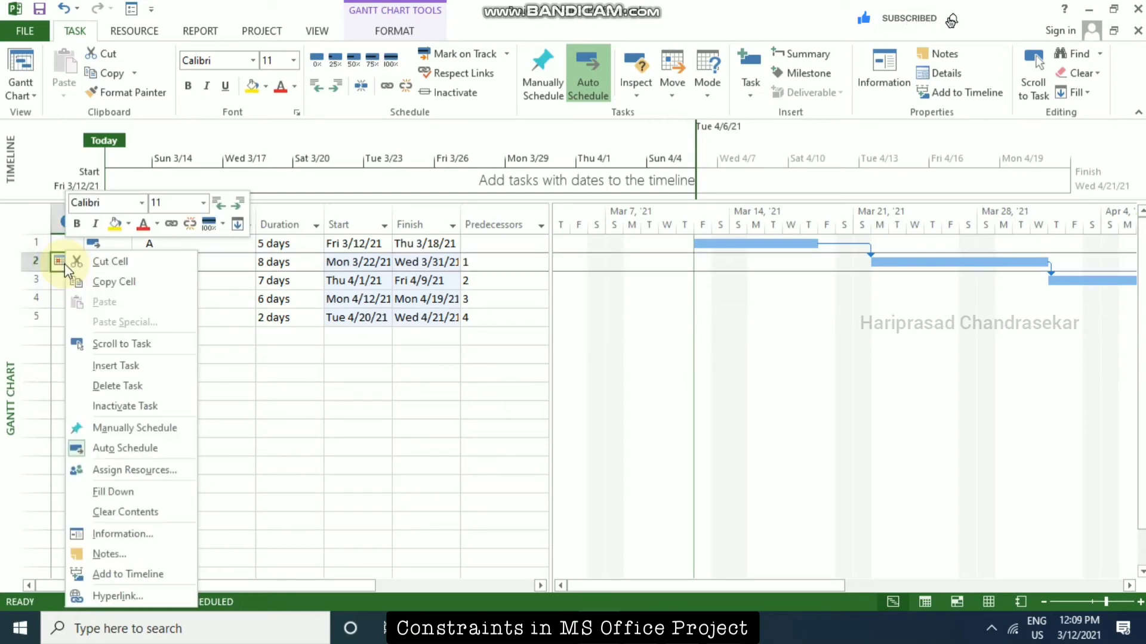
pyautogui.click(274, 335)
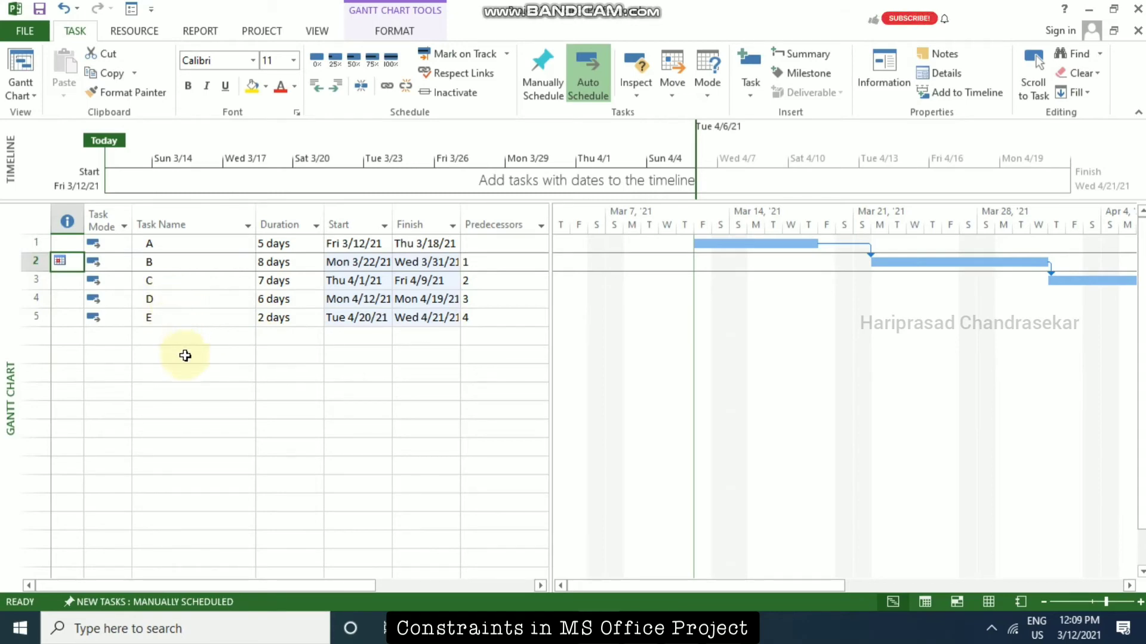
# Open the Task Information of task E and change its constraint type to Must Finish On.
pyautogui.click(174, 318)
pyautogui.doubleClick(188, 324)
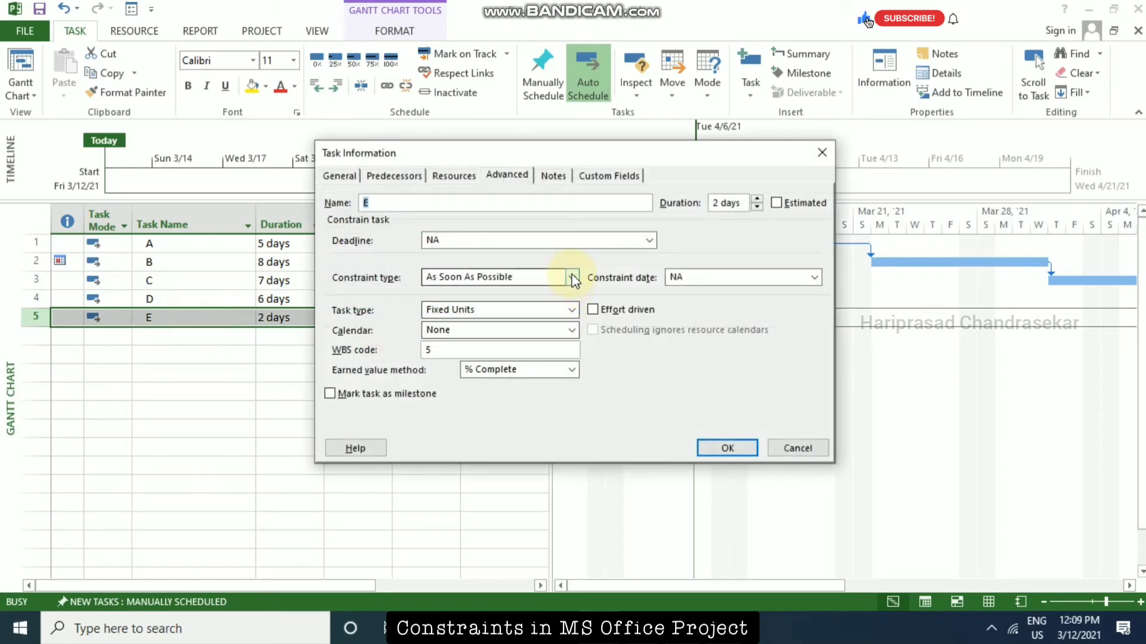
pyautogui.click(572, 277)
pyautogui.click(479, 346)
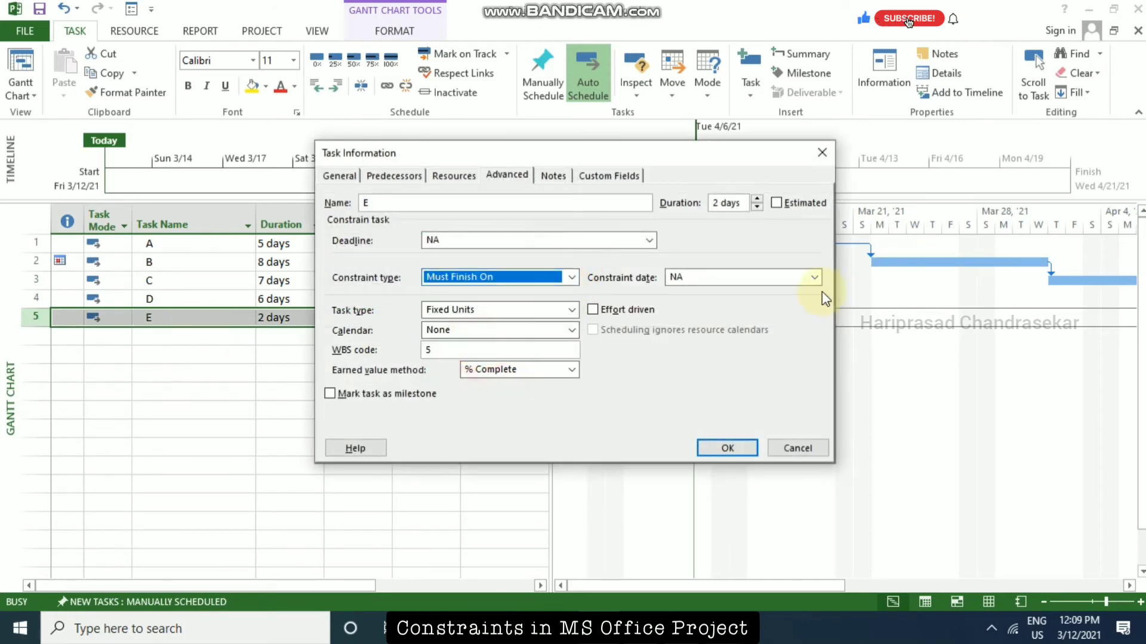
# Set task E's constraint date to Fri 4/16/21 and apply the task changes.
pyautogui.moveTo(621, 156); pyautogui.dragTo(857, 282)
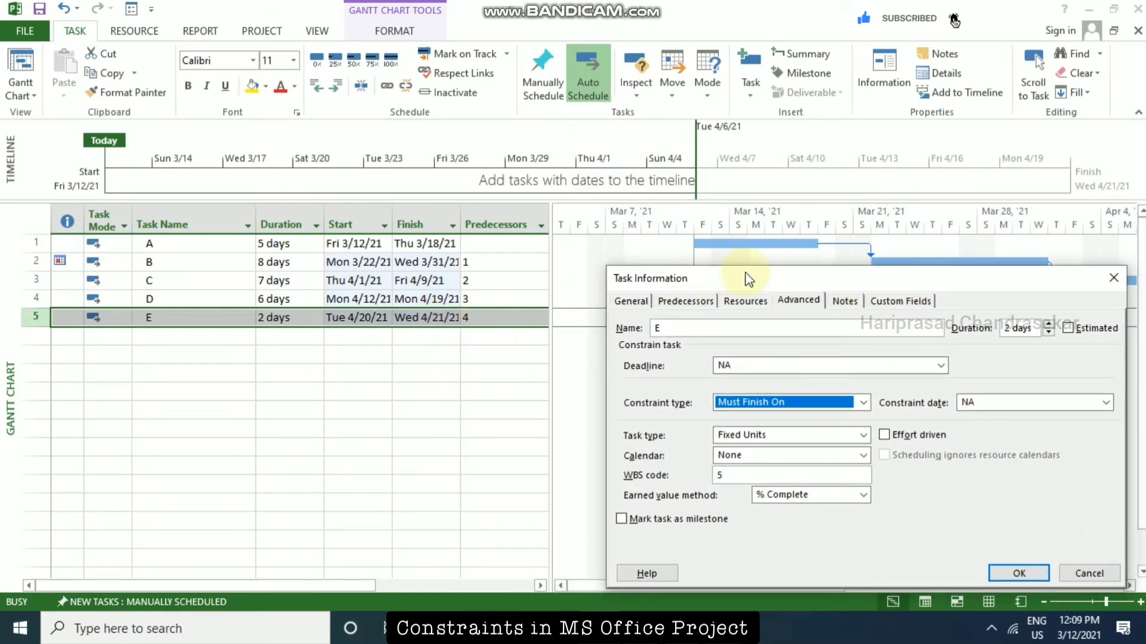
pyautogui.moveTo(745, 276); pyautogui.dragTo(622, 166)
pyautogui.click(986, 292)
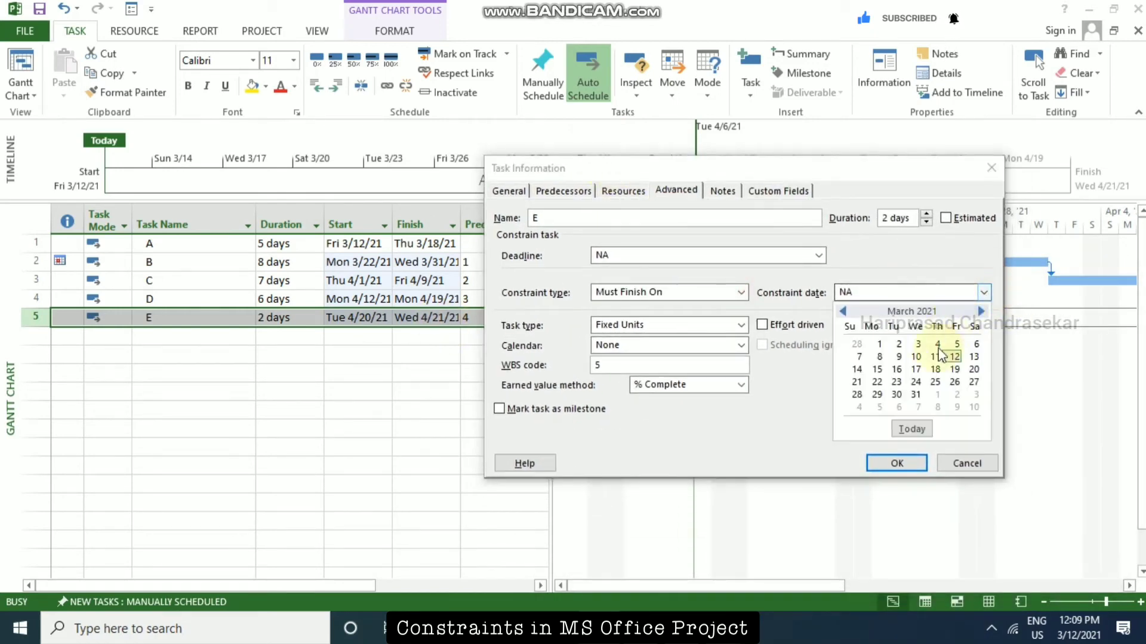
pyautogui.click(980, 312)
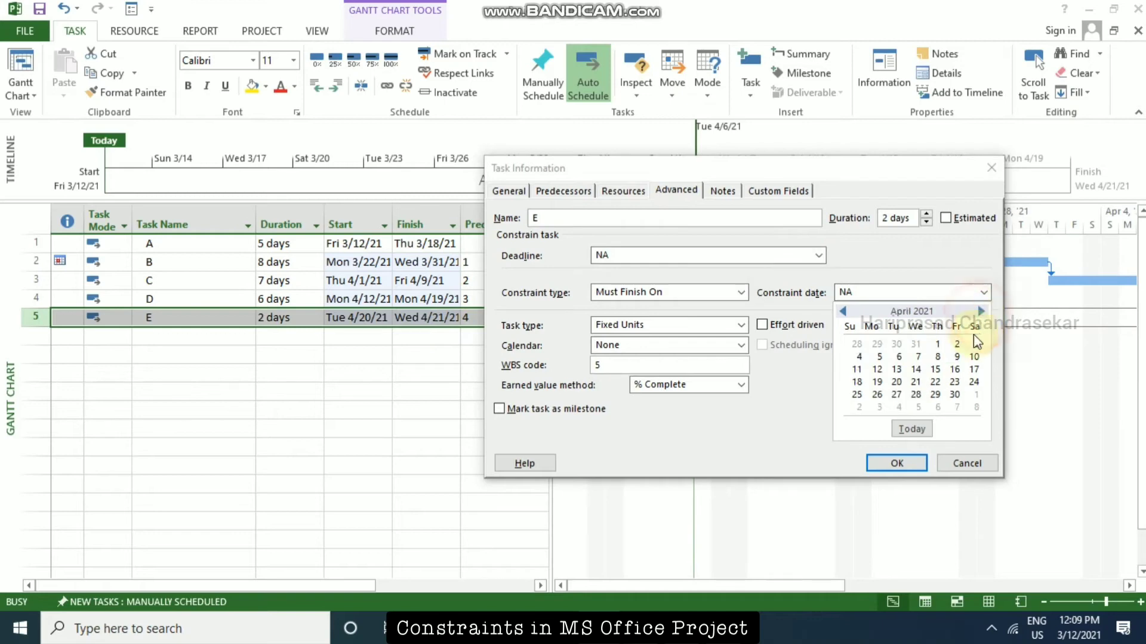
pyautogui.click(955, 370)
pyautogui.click(906, 464)
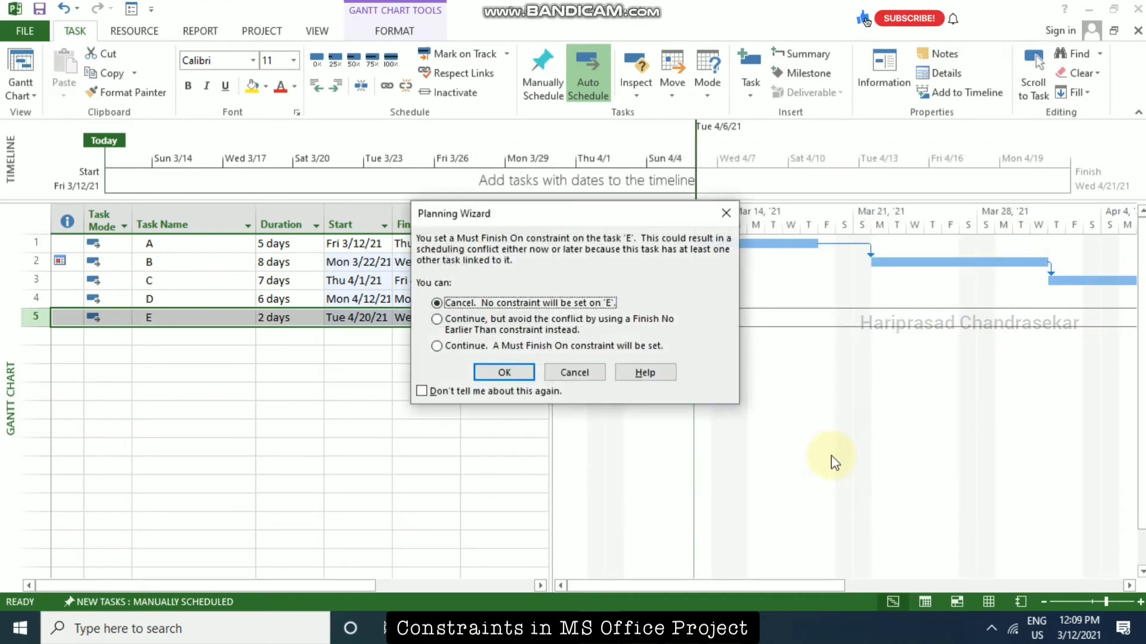
# Continue with the Must Finish On constraint for task E and allow the scheduling conflict.
pyautogui.click(452, 349)
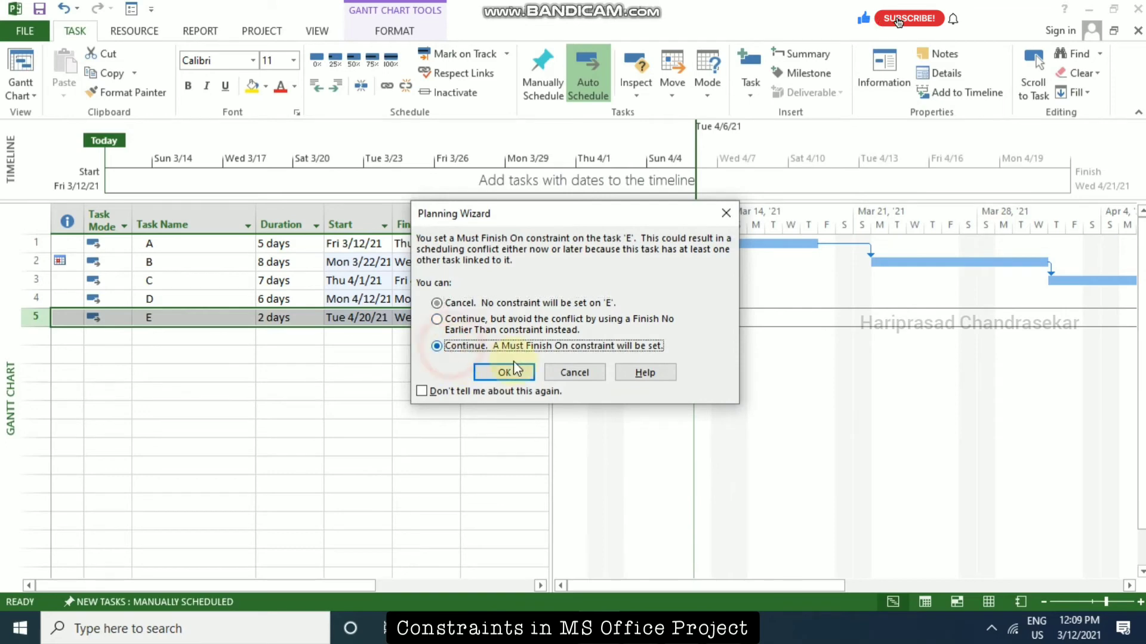
pyautogui.click(513, 374)
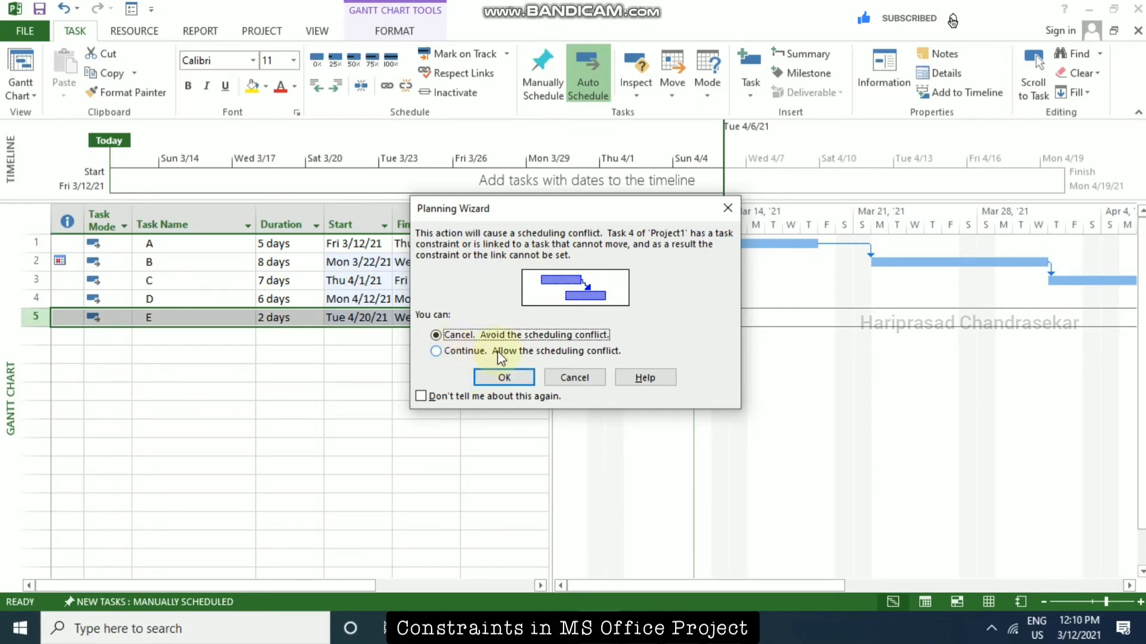
pyautogui.click(436, 352)
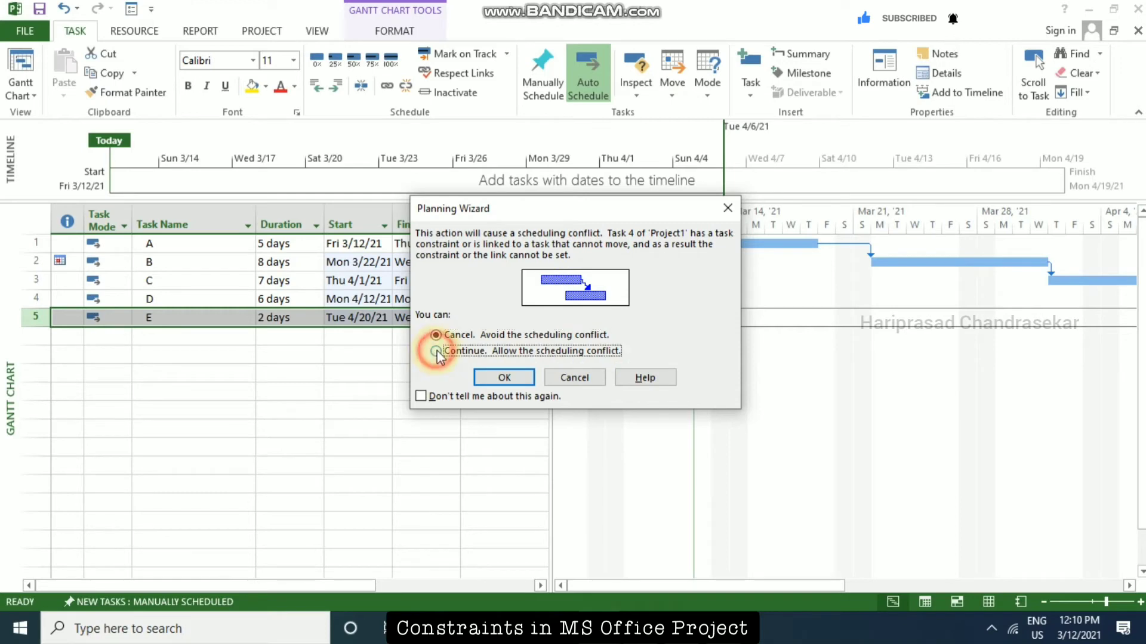
pyautogui.click(505, 376)
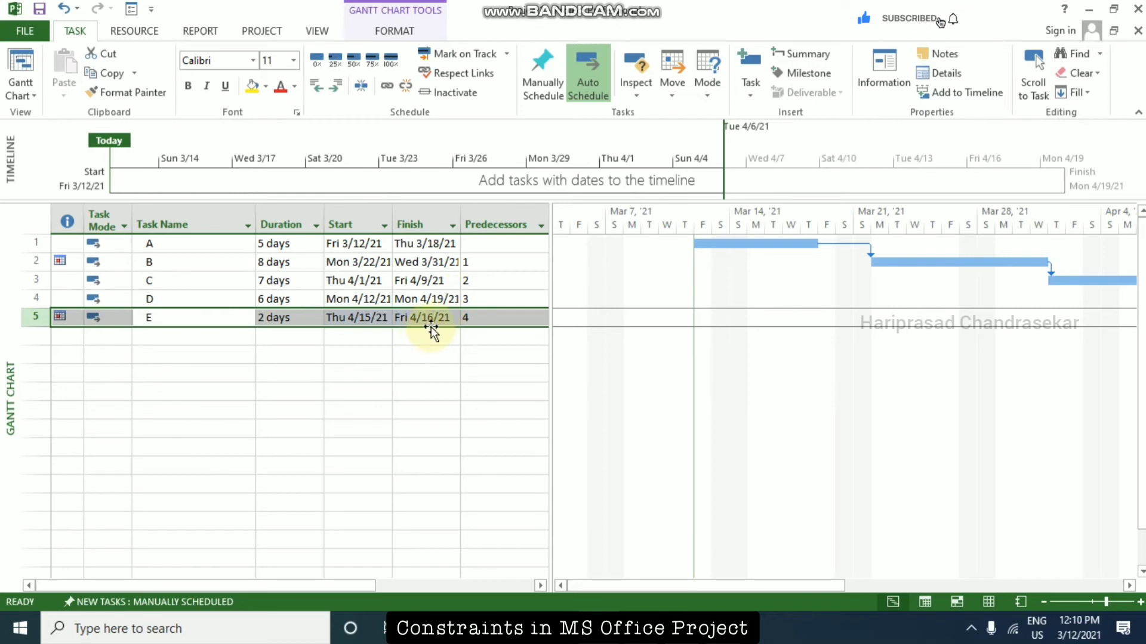
# Examine the constraint indicator on task E and its bar in the Gantt chart.
pyautogui.moveTo(64, 318)
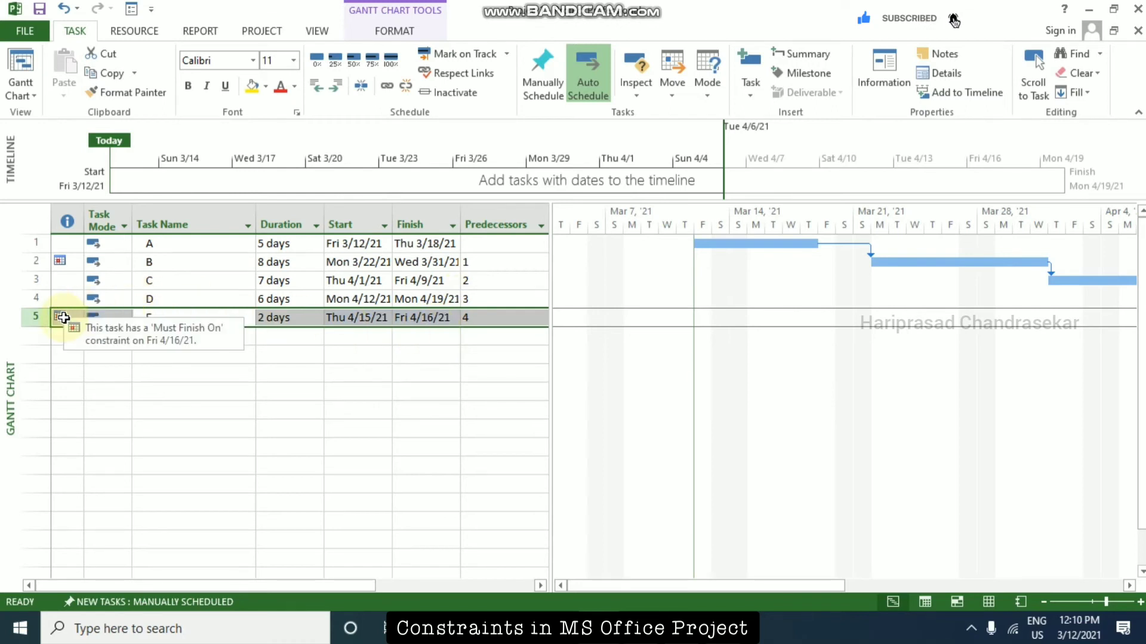
pyautogui.click(637, 583)
pyautogui.moveTo(672, 582); pyautogui.dragTo(865, 575)
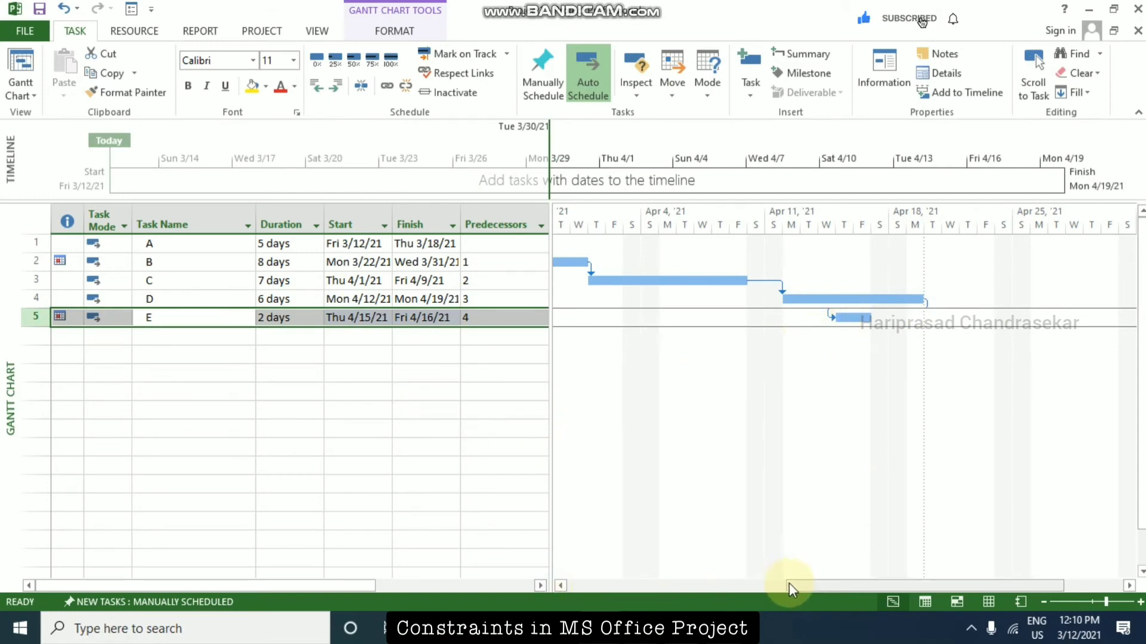
pyautogui.moveTo(789, 584); pyautogui.dragTo(565, 577)
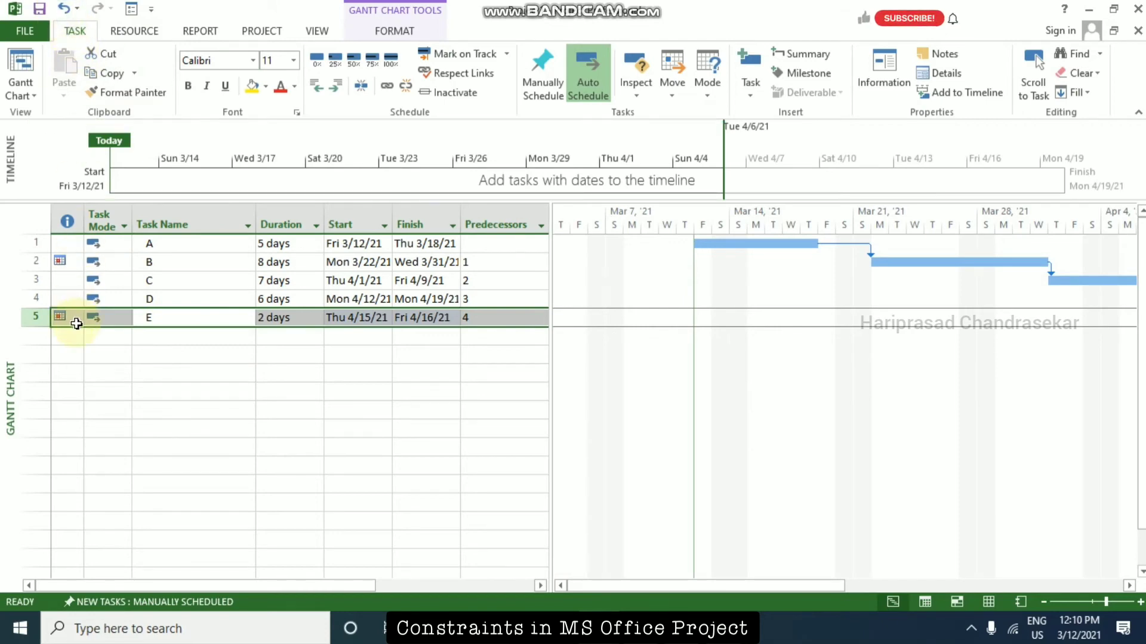
# Open the Task Information of task E and change its constraint type to As Soon As Possible.
pyautogui.click(299, 318)
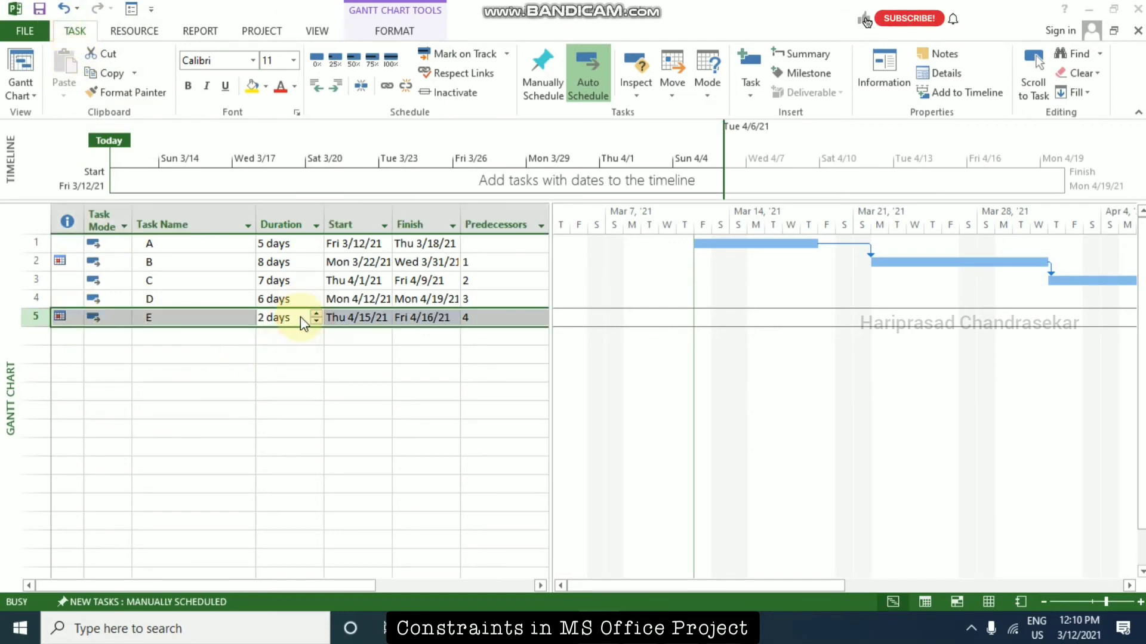
pyautogui.doubleClick(300, 317)
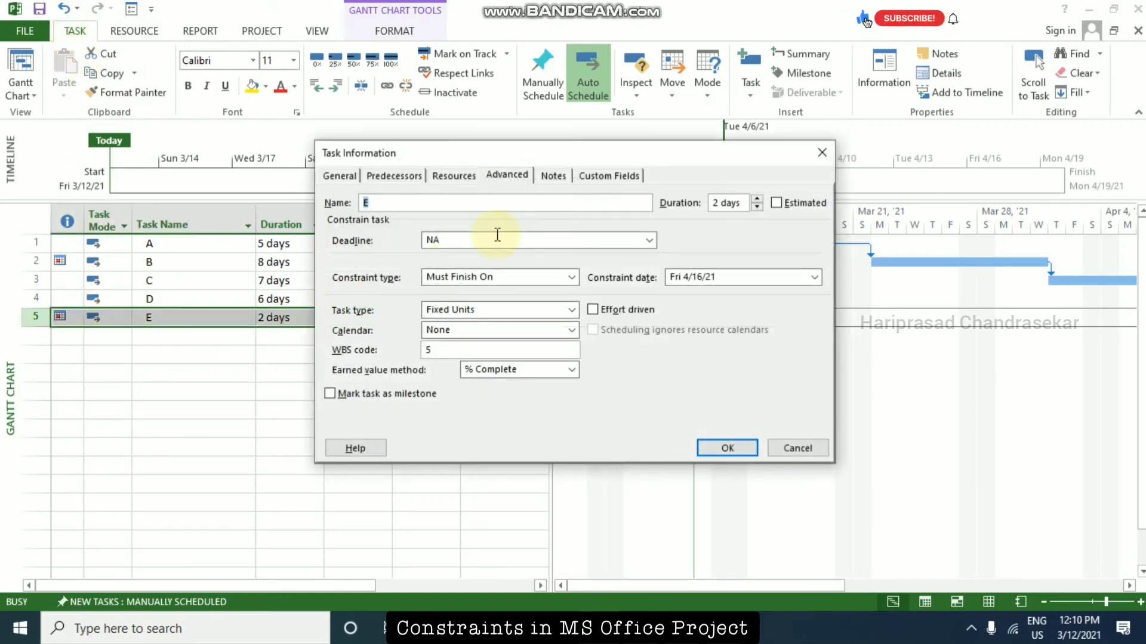
pyautogui.click(573, 277)
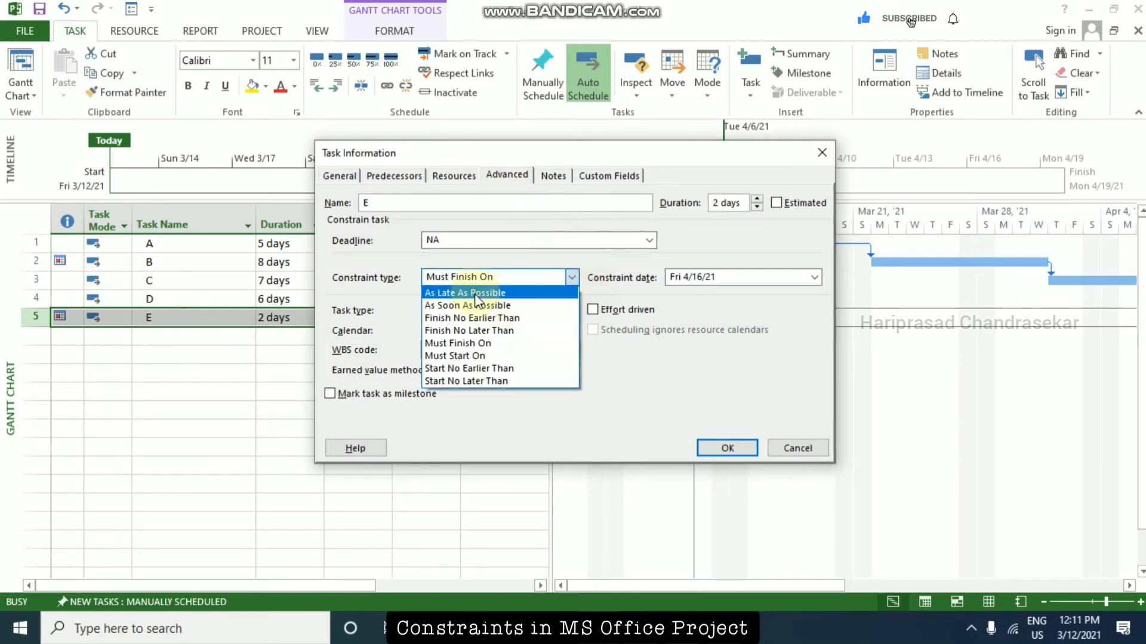
pyautogui.click(477, 305)
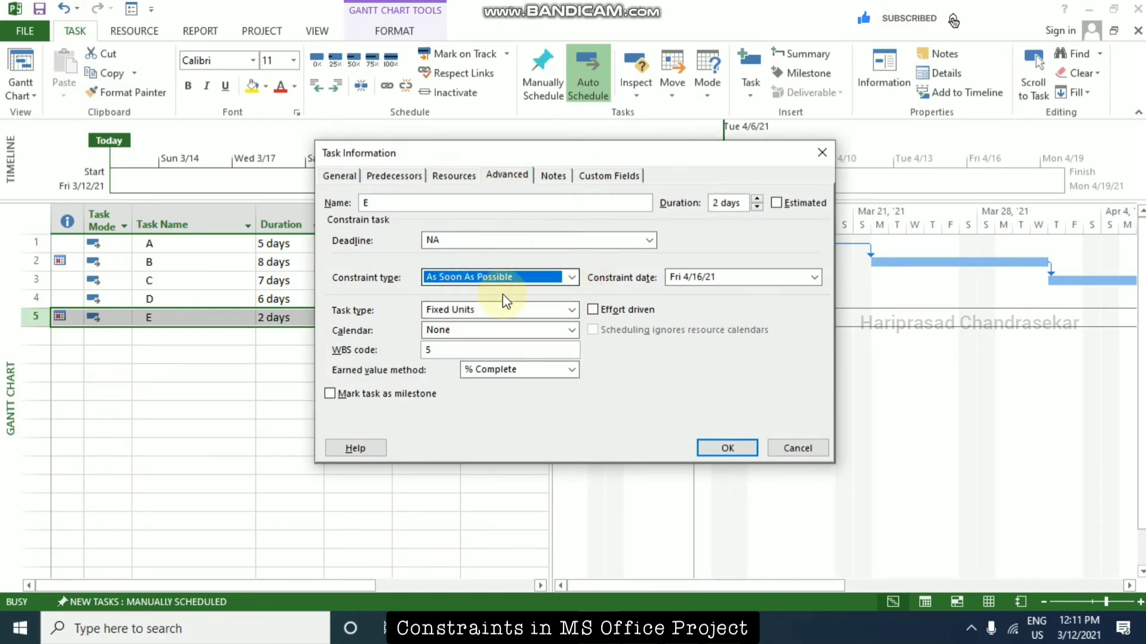
pyautogui.click(815, 278)
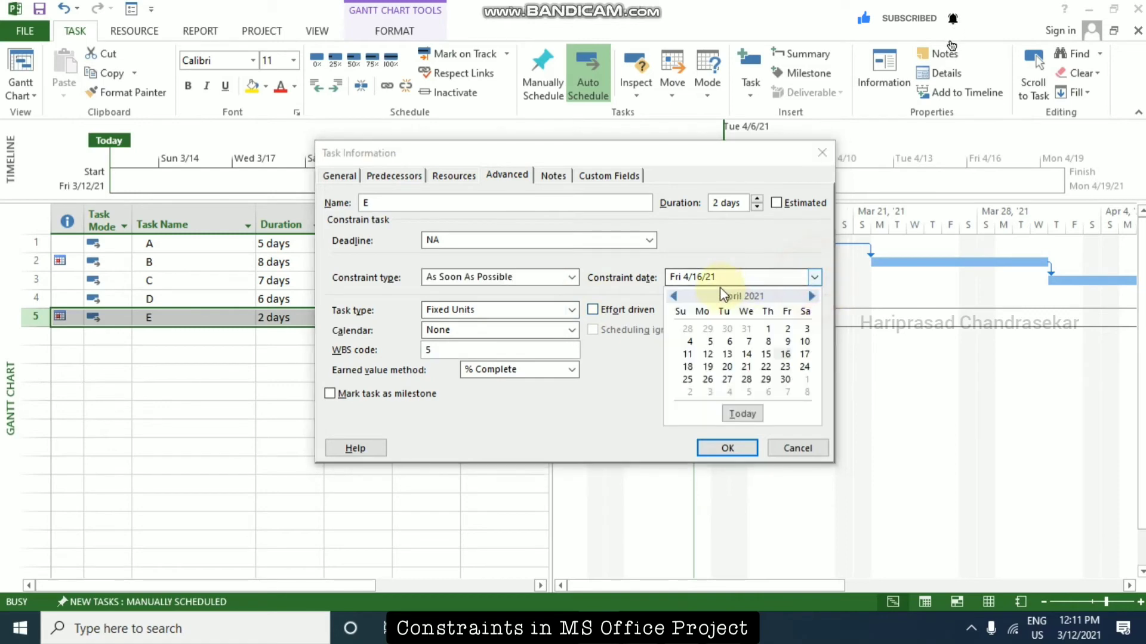
pyautogui.click(746, 246)
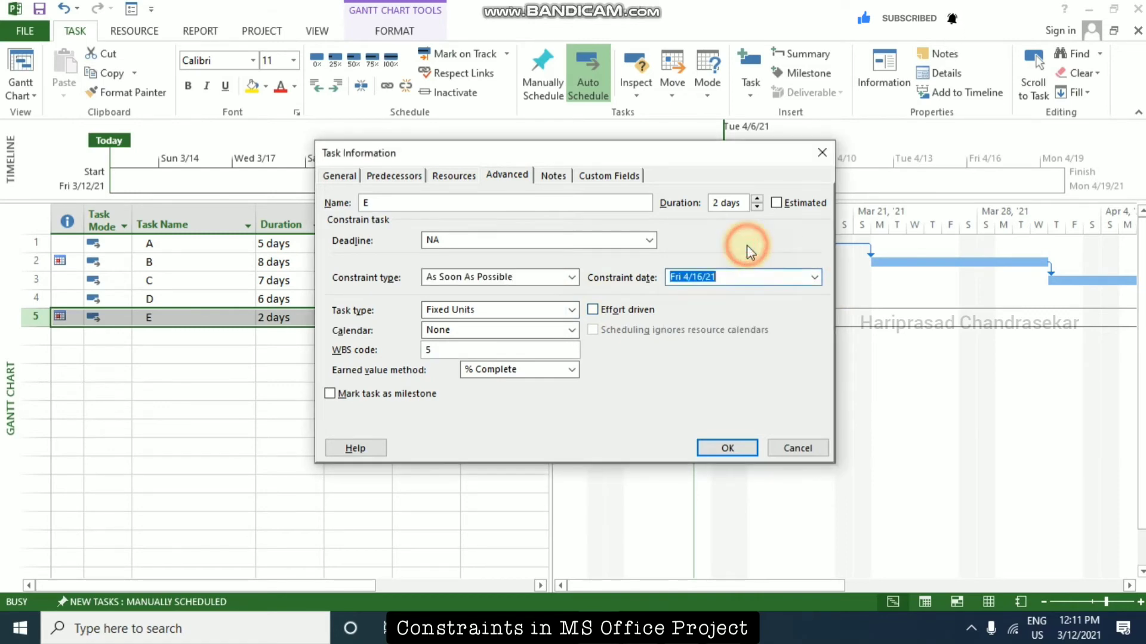
pyautogui.click(813, 278)
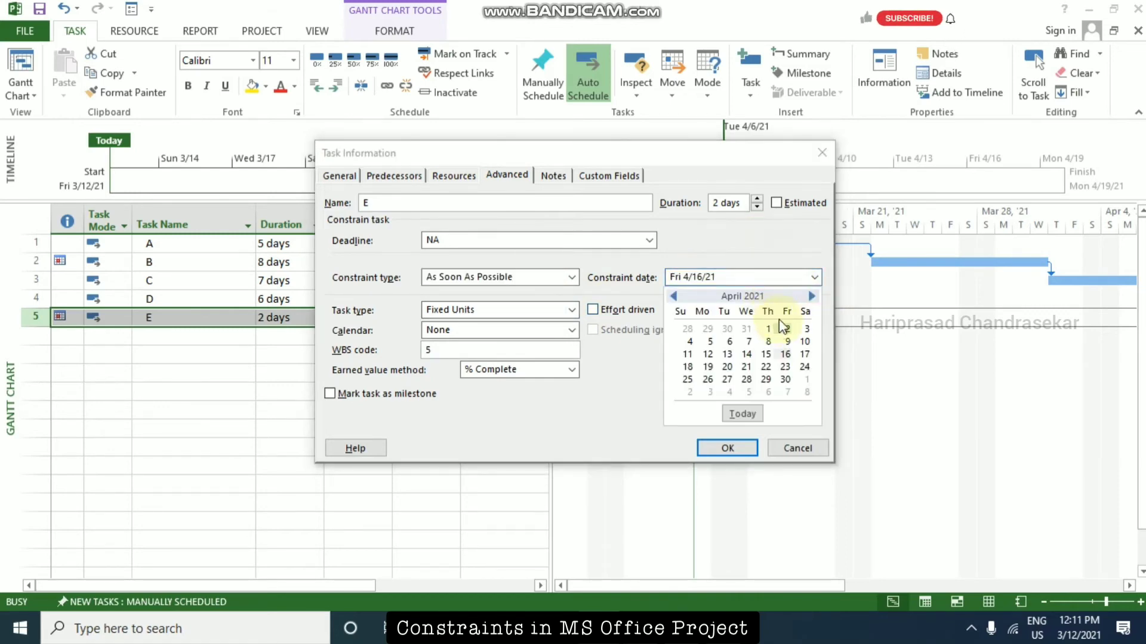
pyautogui.click(785, 253)
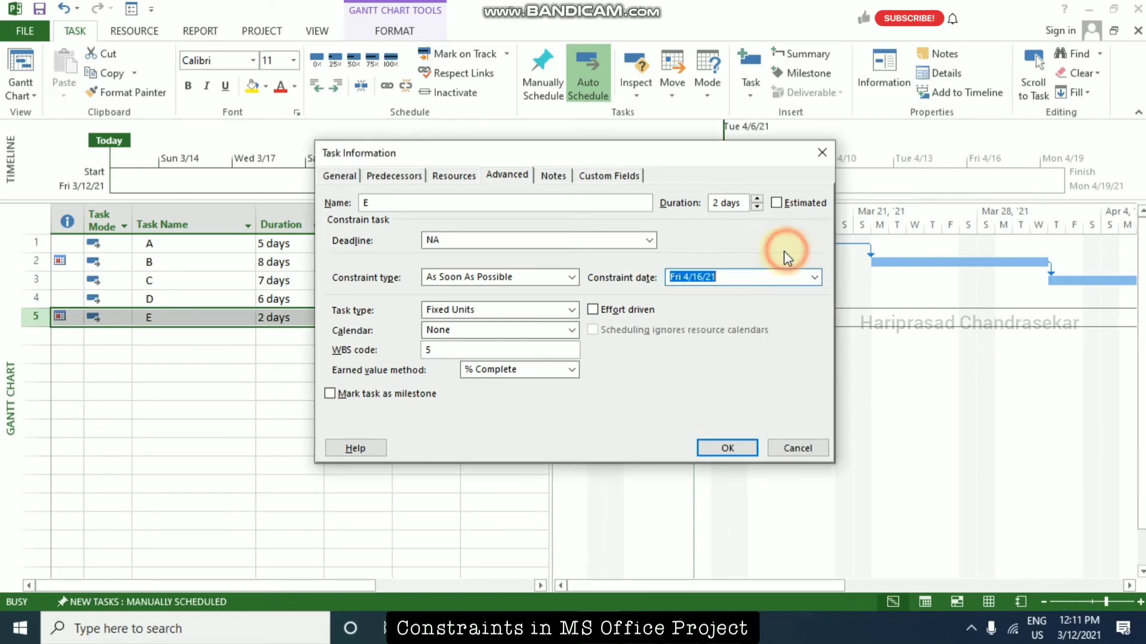
pyautogui.click(814, 278)
pyautogui.click(764, 340)
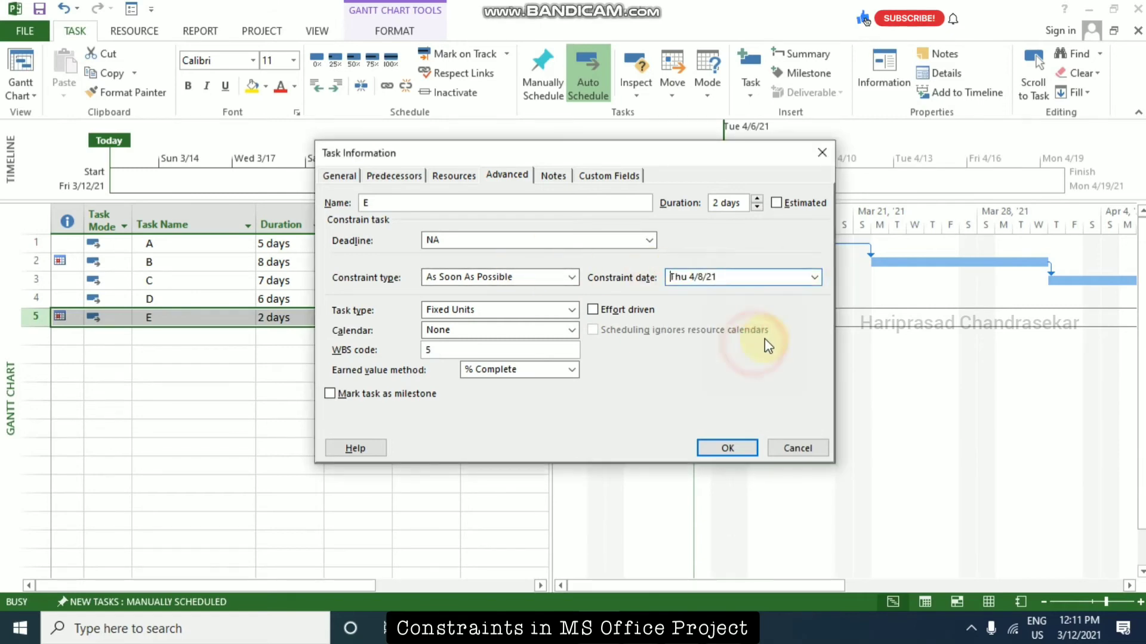
# Set task E's constraint date to today, Fri 3/12/21, and apply the task changes.
pyautogui.click(814, 277)
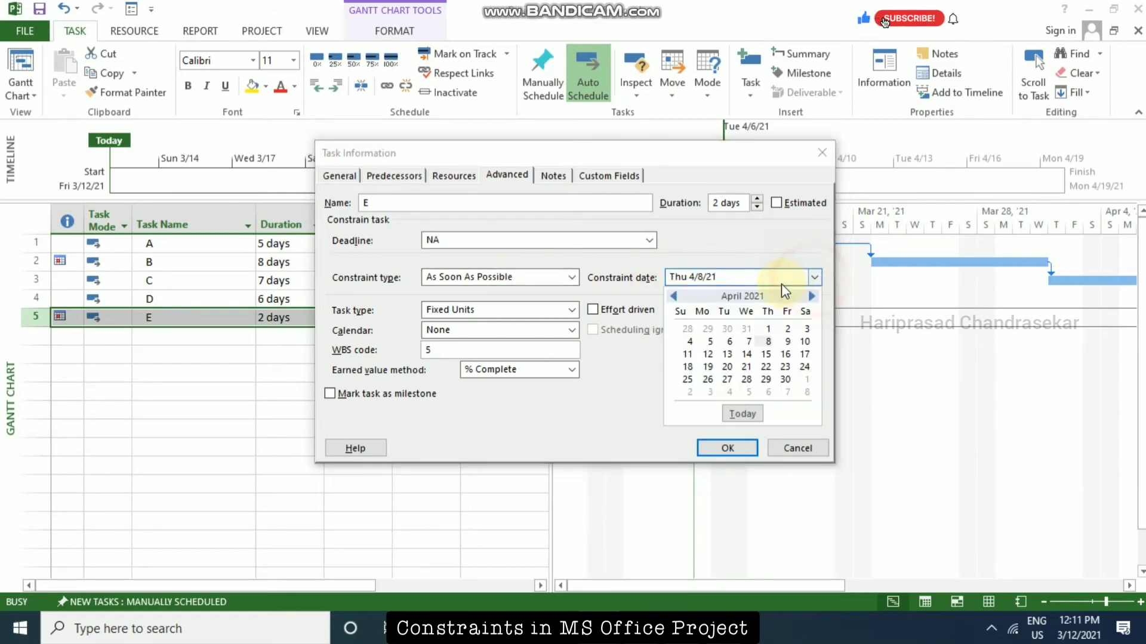
pyautogui.click(673, 296)
pyautogui.click(674, 296)
pyautogui.click(743, 415)
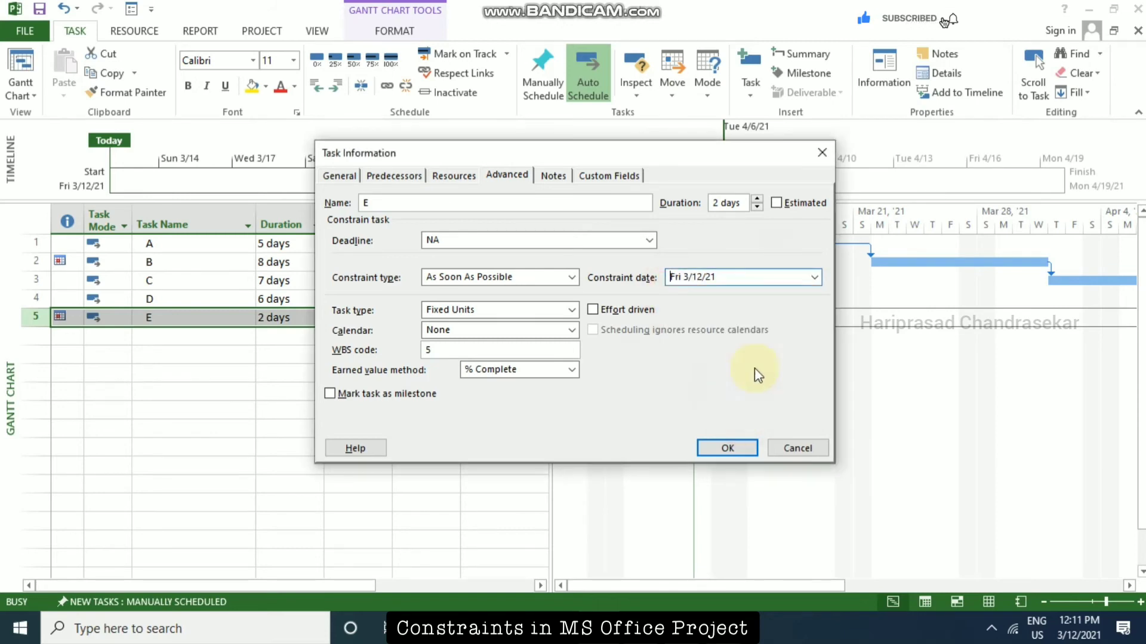
pyautogui.click(732, 446)
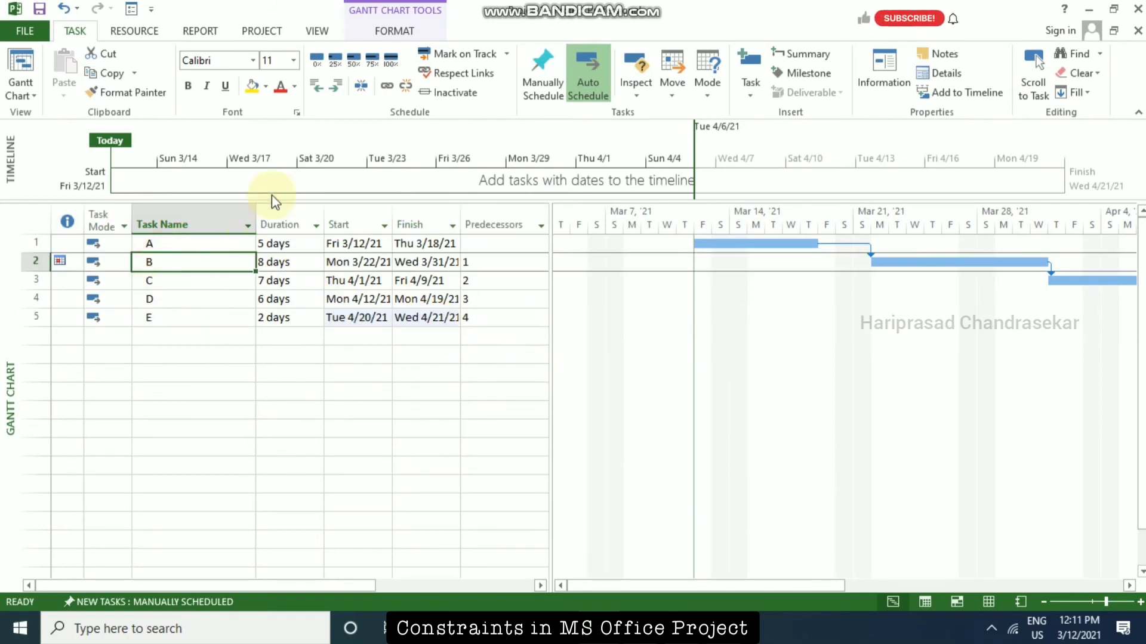
# Change the constraint type of task B to As Soon As Possible and apply it.
pyautogui.click(189, 261)
pyautogui.hotkey('shift', 'F2')
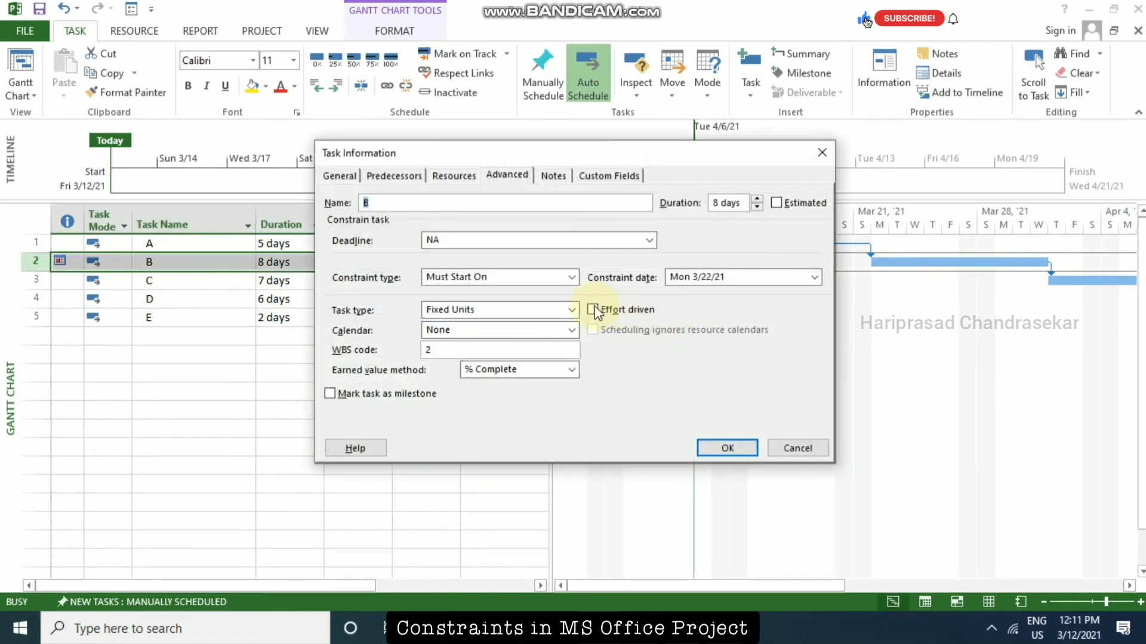
pyautogui.click(572, 277)
pyautogui.click(498, 292)
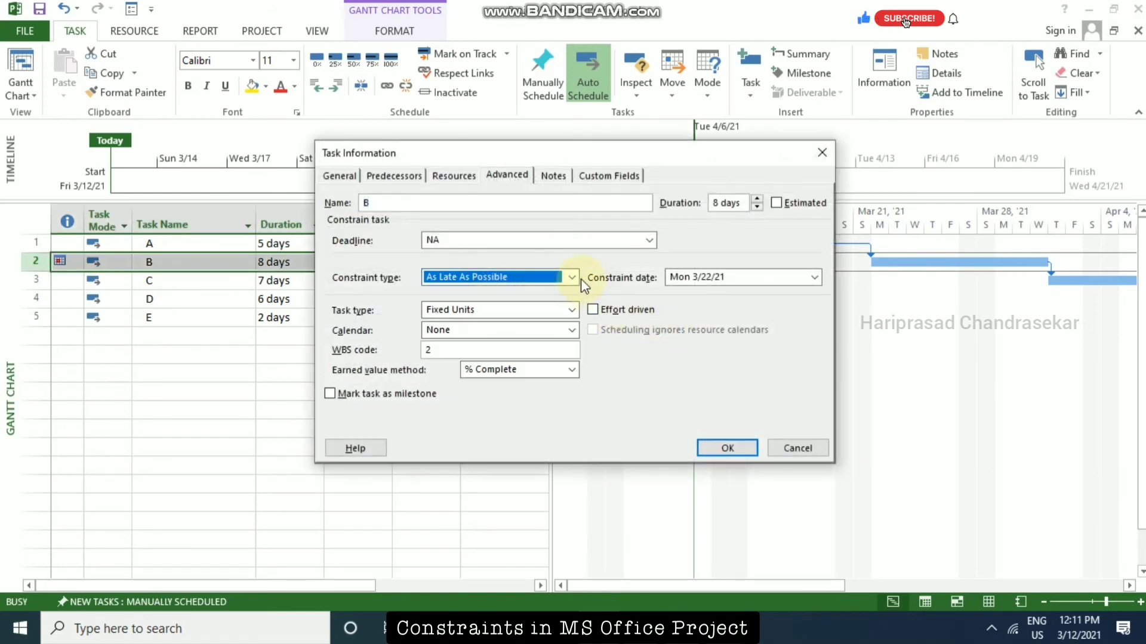
pyautogui.click(572, 277)
pyautogui.click(499, 306)
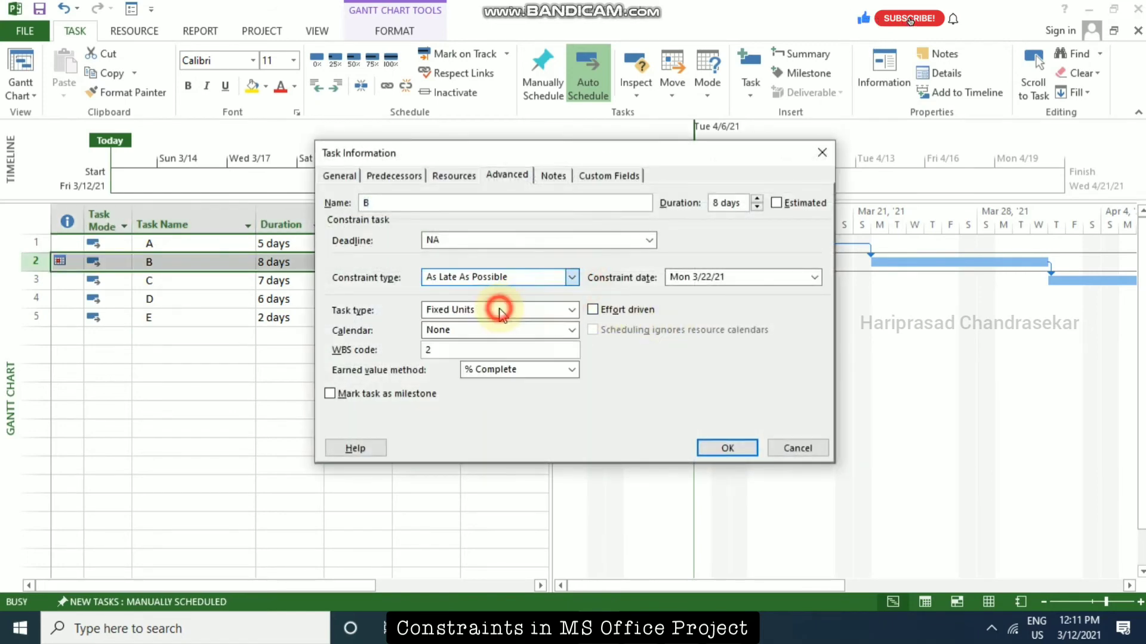
pyautogui.click(722, 452)
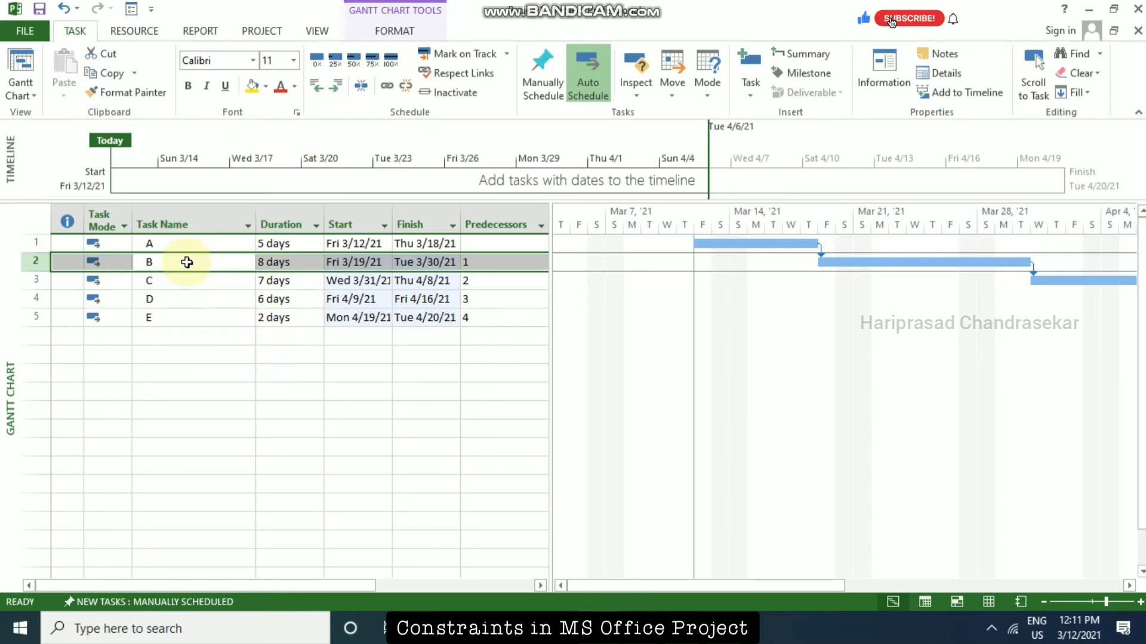
# Open the Task Information of task C and change its constraint type to Start No Earlier Than.
pyautogui.click(179, 281)
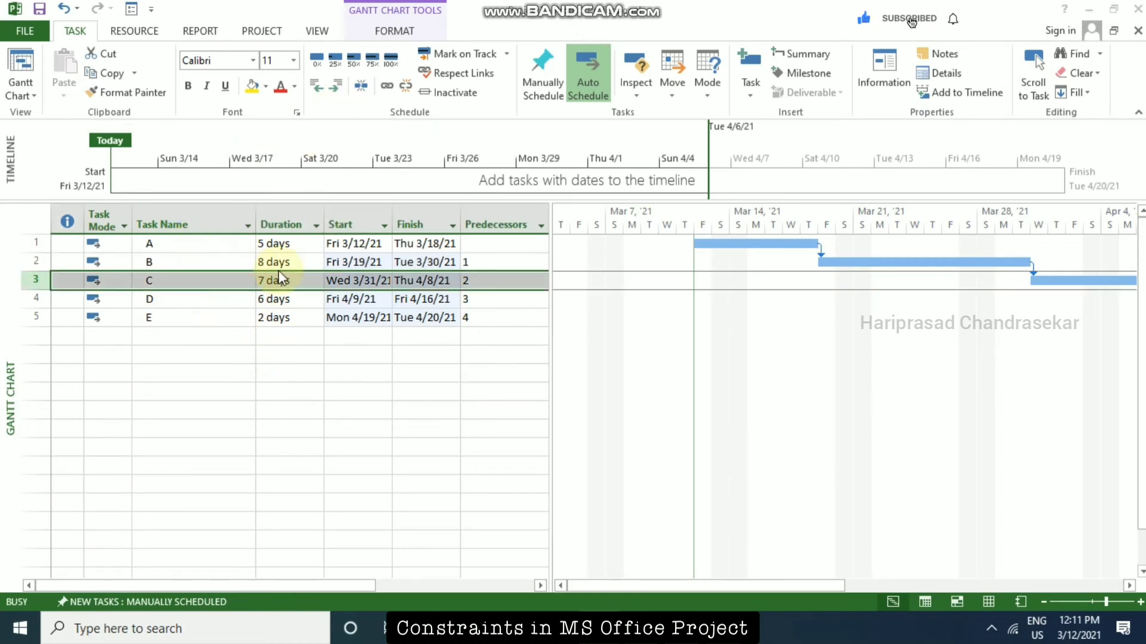
pyautogui.doubleClick(278, 279)
pyautogui.click(573, 277)
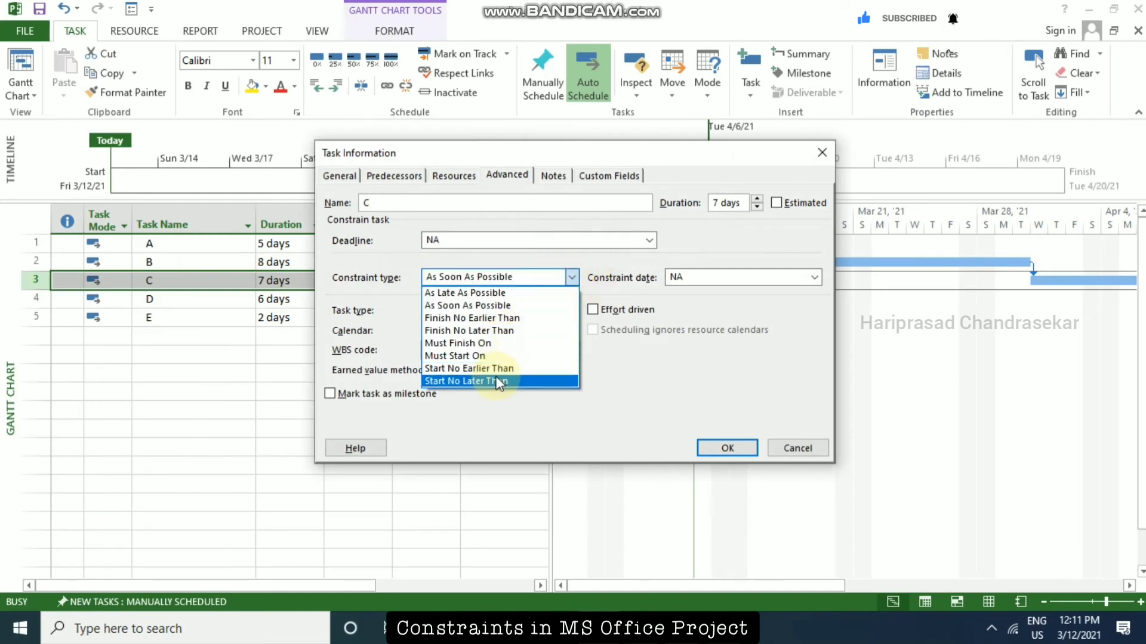
pyautogui.click(497, 370)
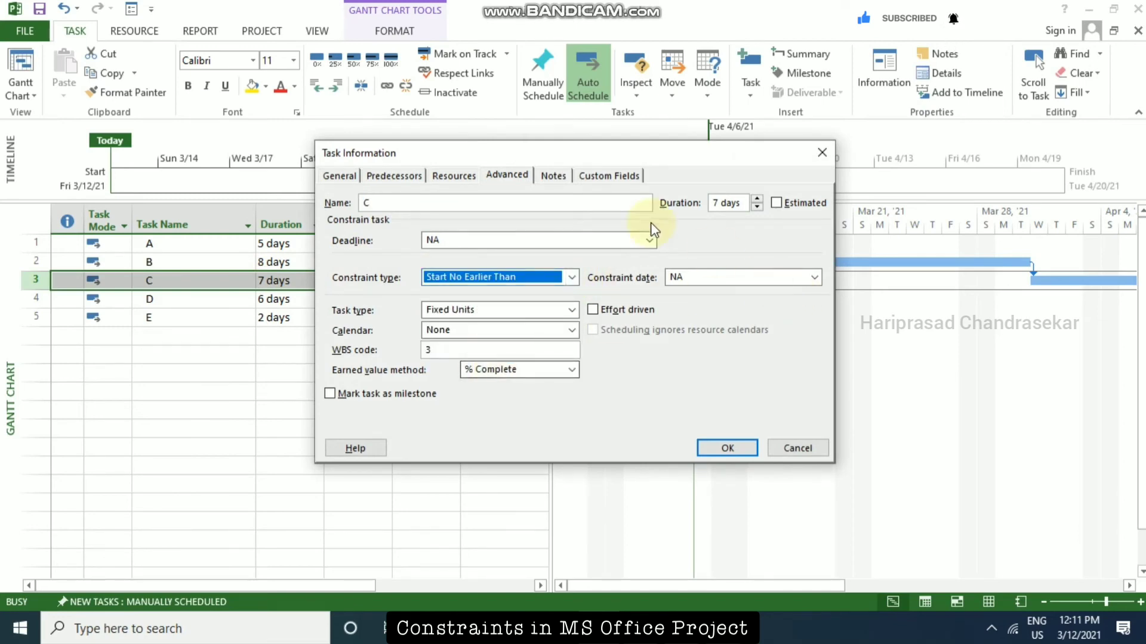
# Set task C's constraint date to Mon 4/5/21, apply it, and select task B's bar in the Gantt chart.
pyautogui.moveTo(601, 160); pyautogui.dragTo(829, 151)
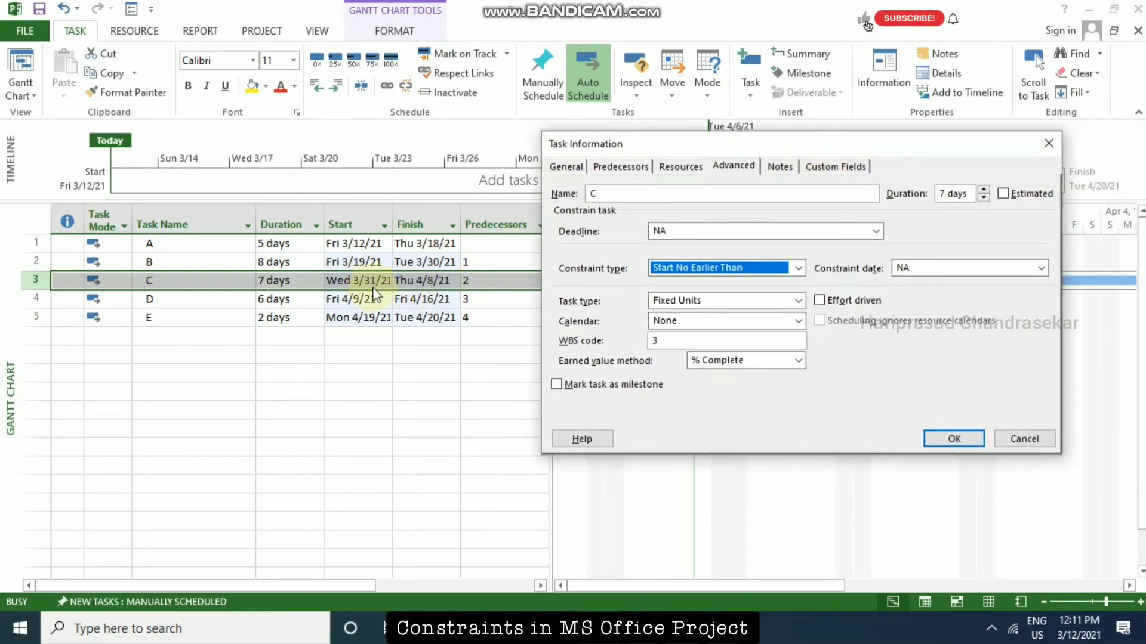
pyautogui.click(1040, 269)
pyautogui.click(1039, 287)
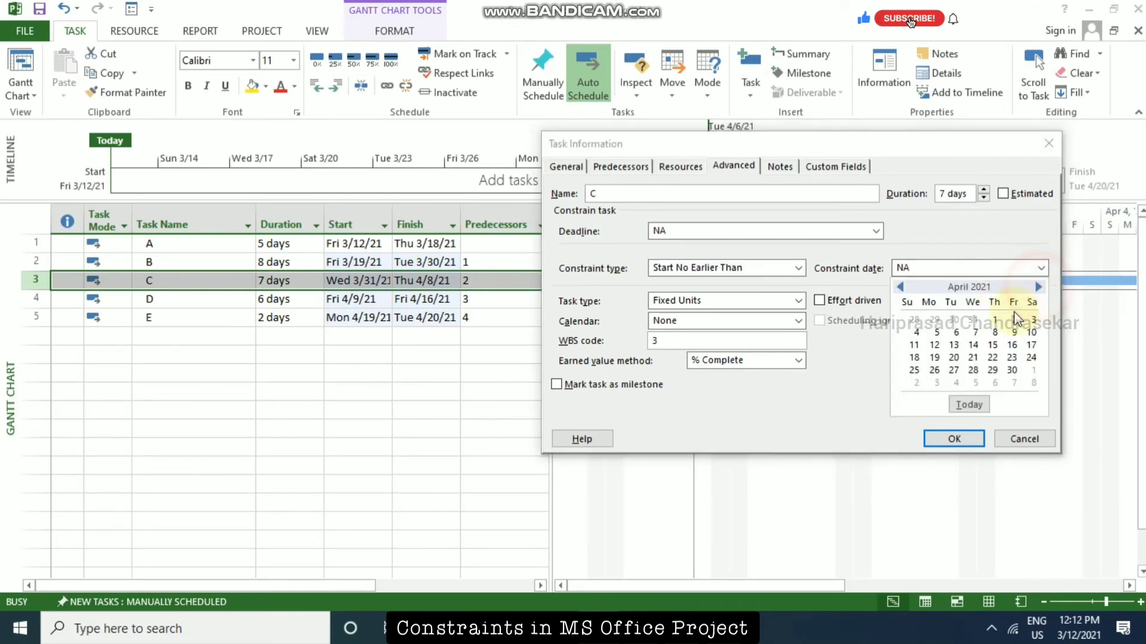
pyautogui.click(936, 332)
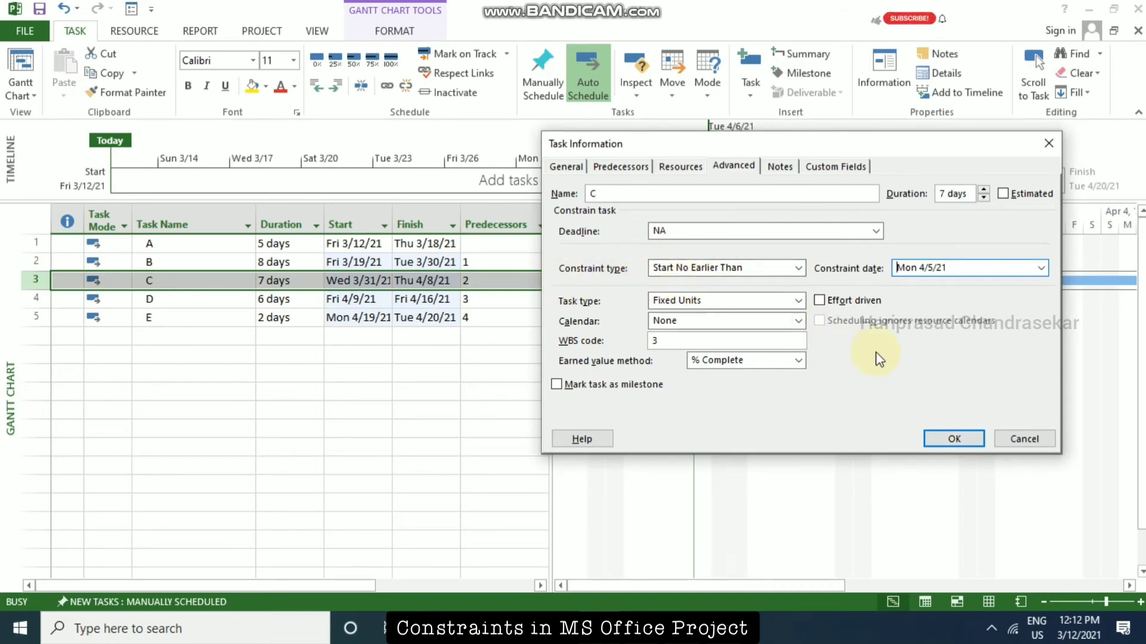
pyautogui.click(958, 440)
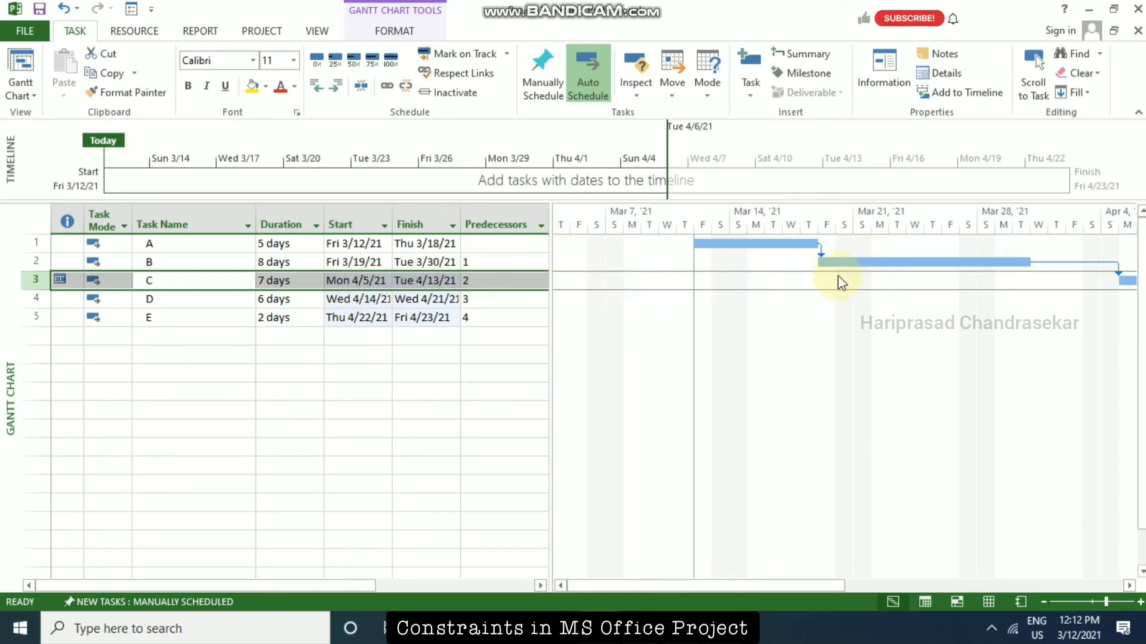
pyautogui.click(852, 262)
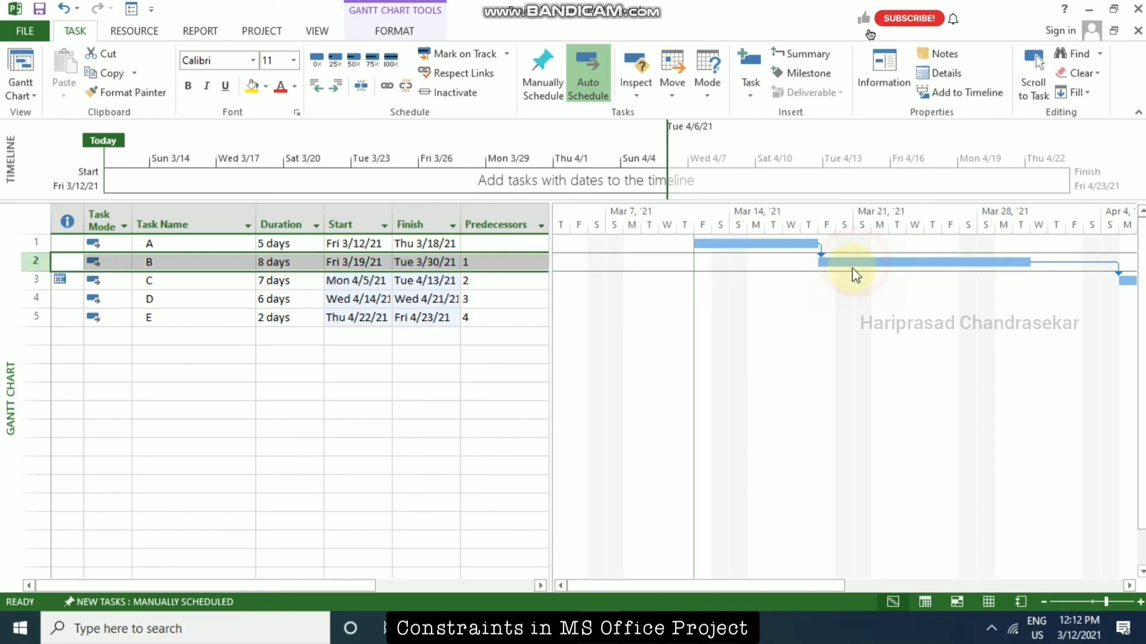
# Open the Task Information of task B and change its constraint type to Finish No Later Than.
pyautogui.doubleClick(223, 262)
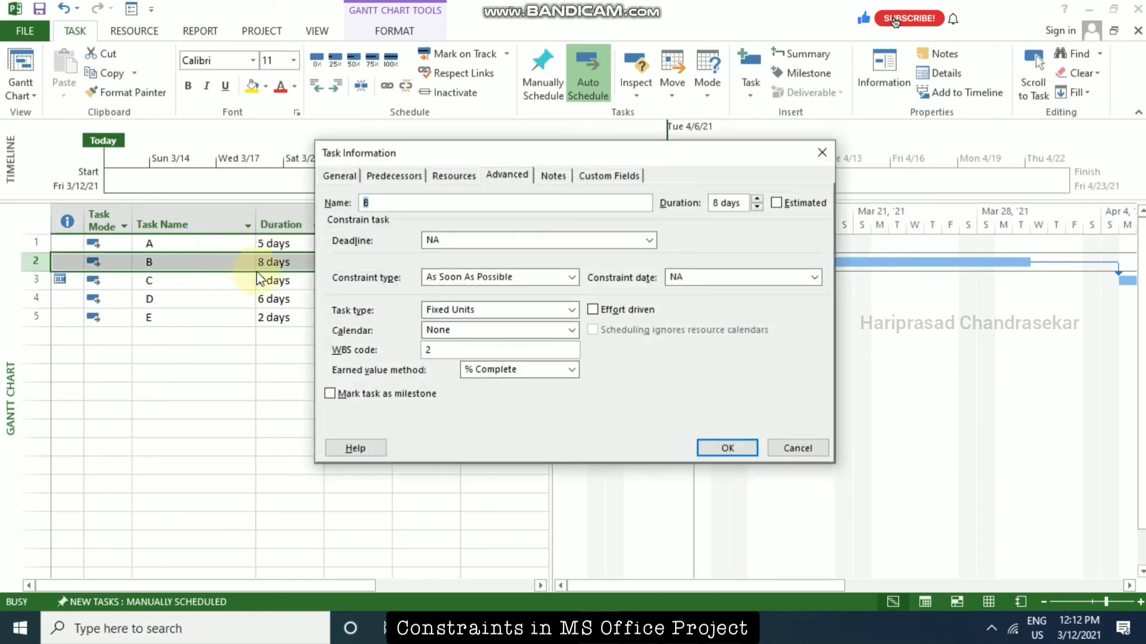
pyautogui.click(571, 278)
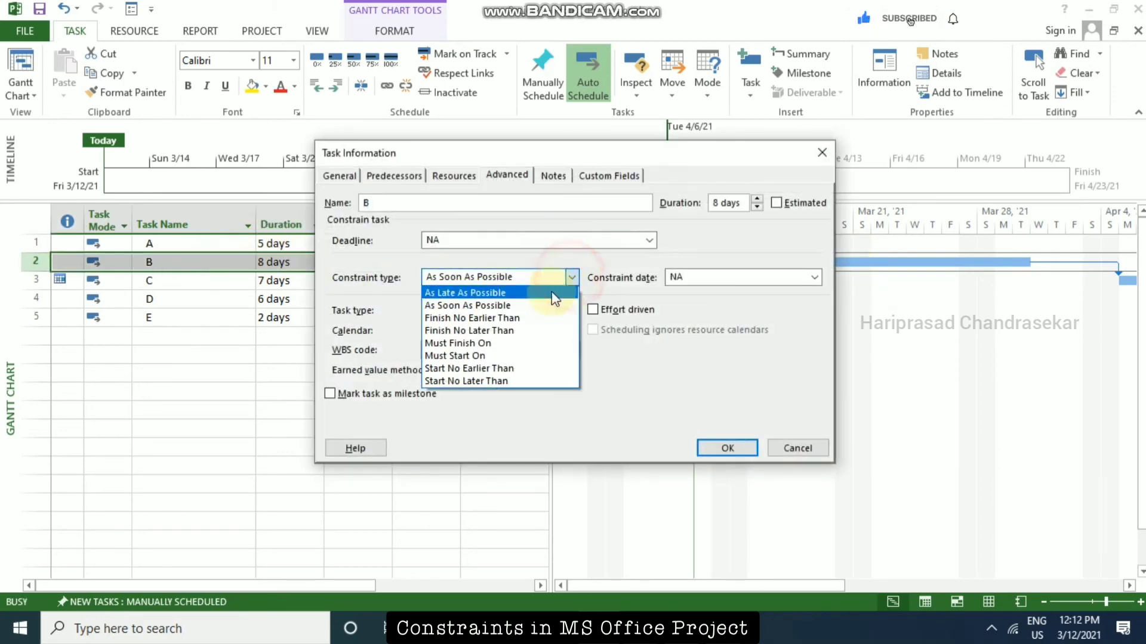
pyautogui.click(482, 332)
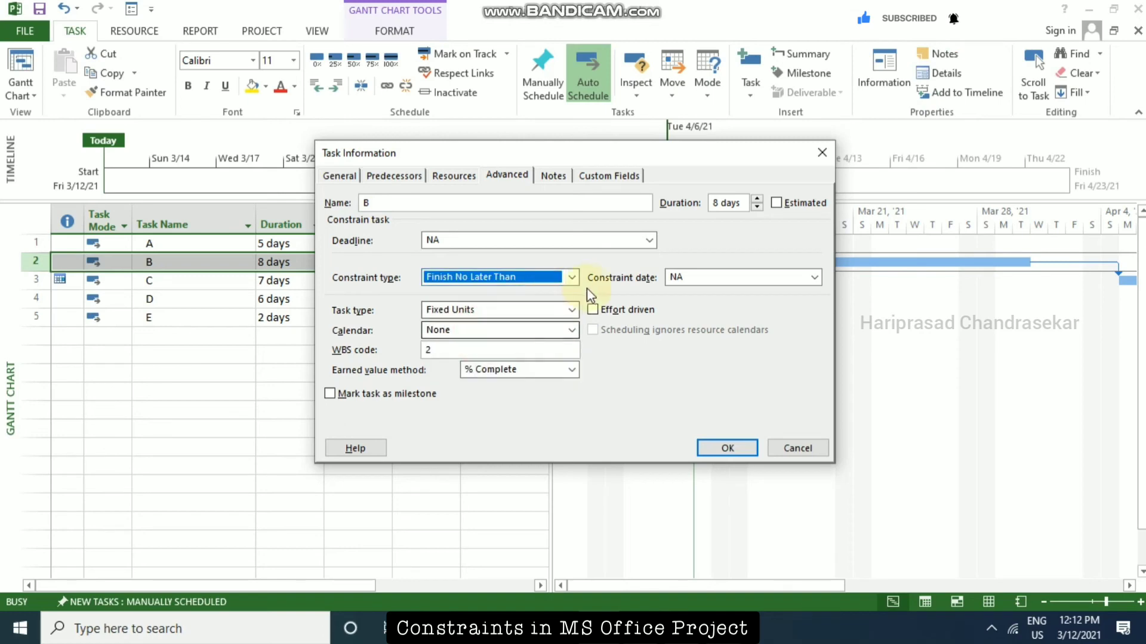
# Move the Task Information dialog clear of the task dates, set task B's constraint date to Fri 4/2/21, and apply it.
pyautogui.click(812, 281)
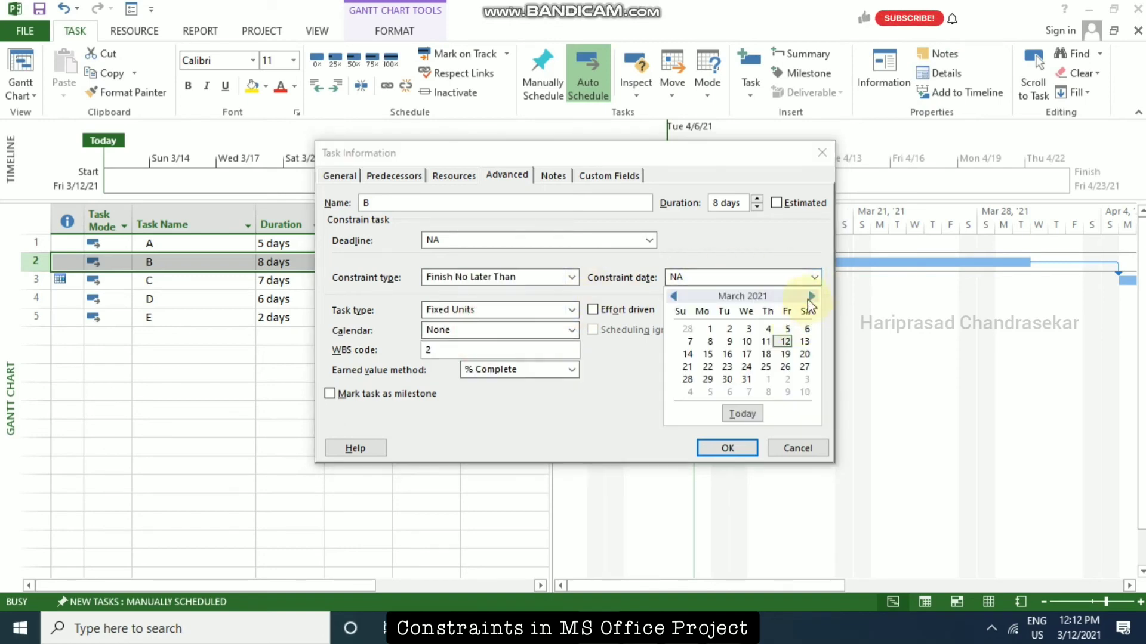
pyautogui.click(648, 158)
pyautogui.moveTo(690, 153); pyautogui.dragTo(884, 171)
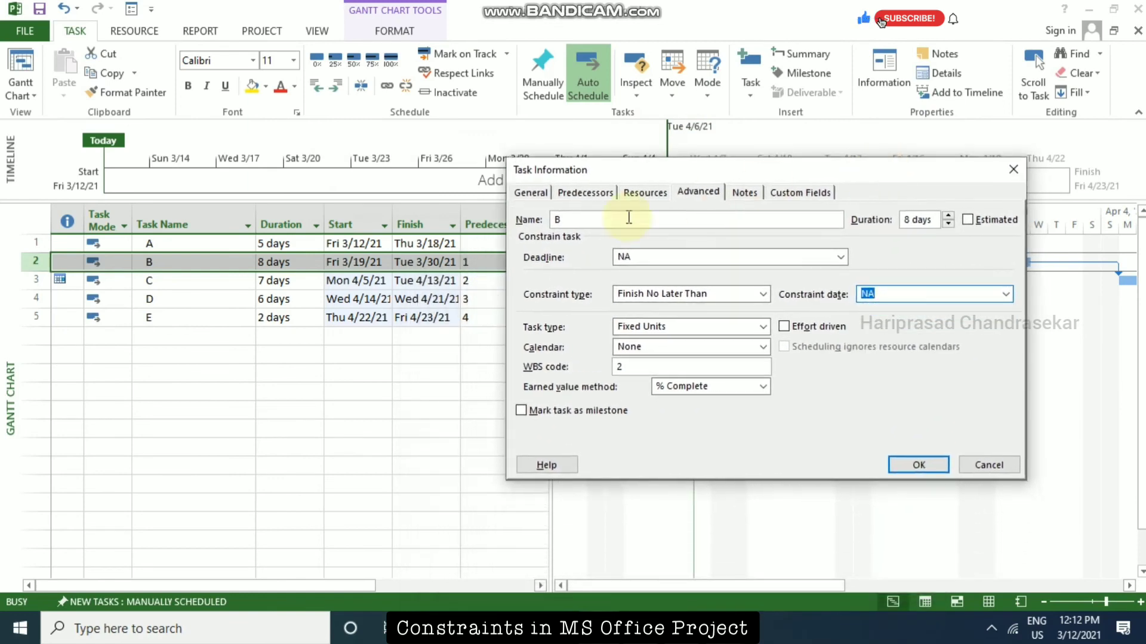
pyautogui.click(1006, 294)
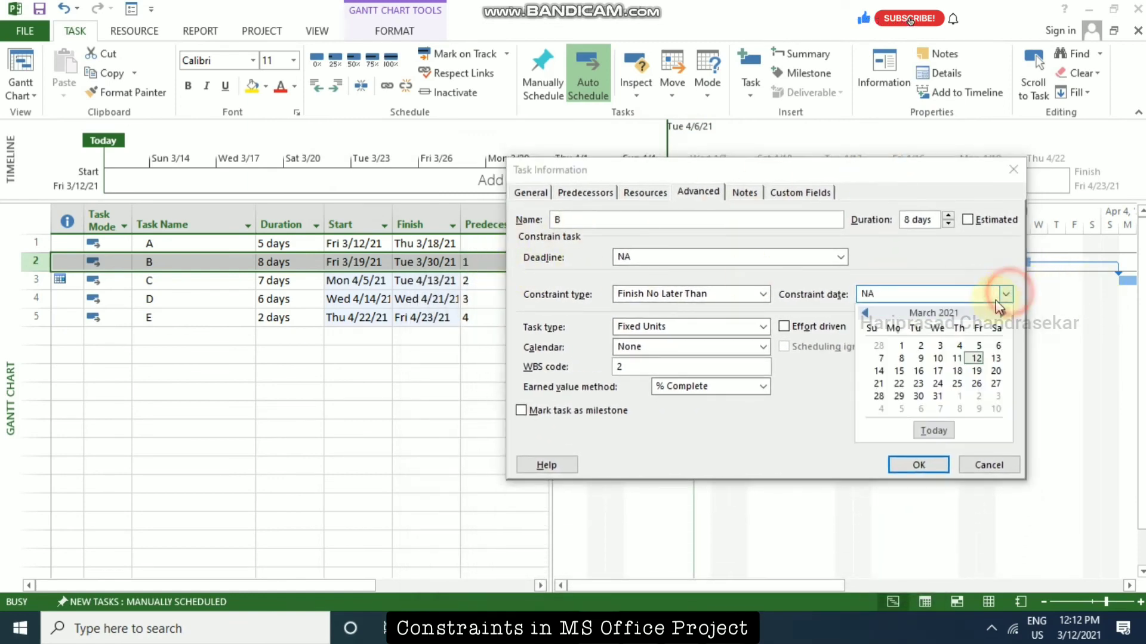
pyautogui.click(1002, 313)
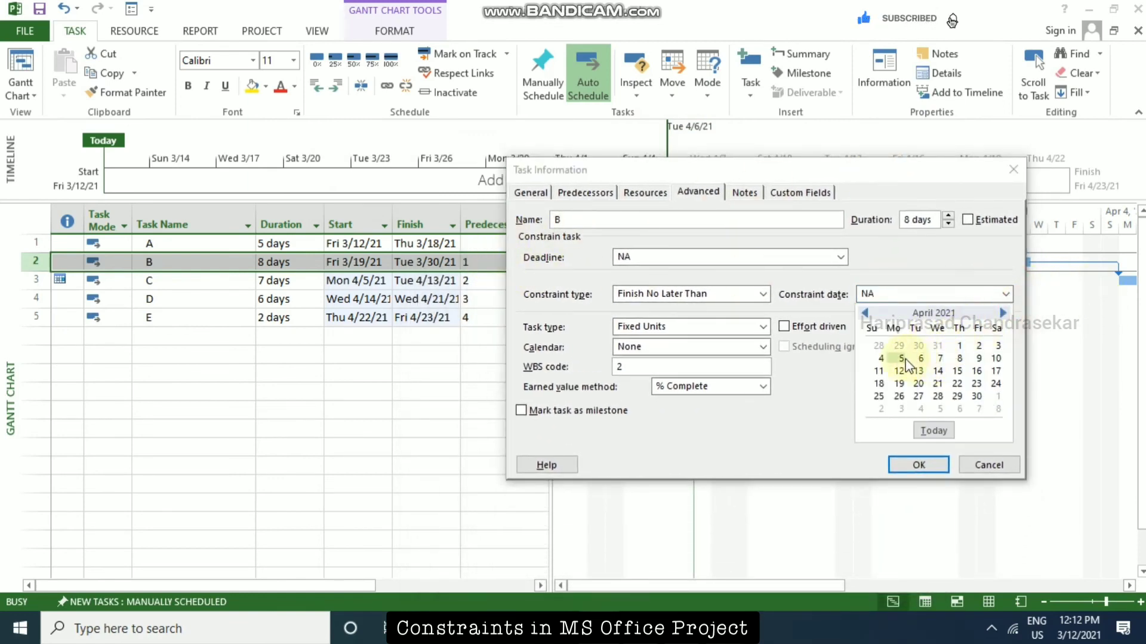
pyautogui.click(978, 346)
pyautogui.click(919, 465)
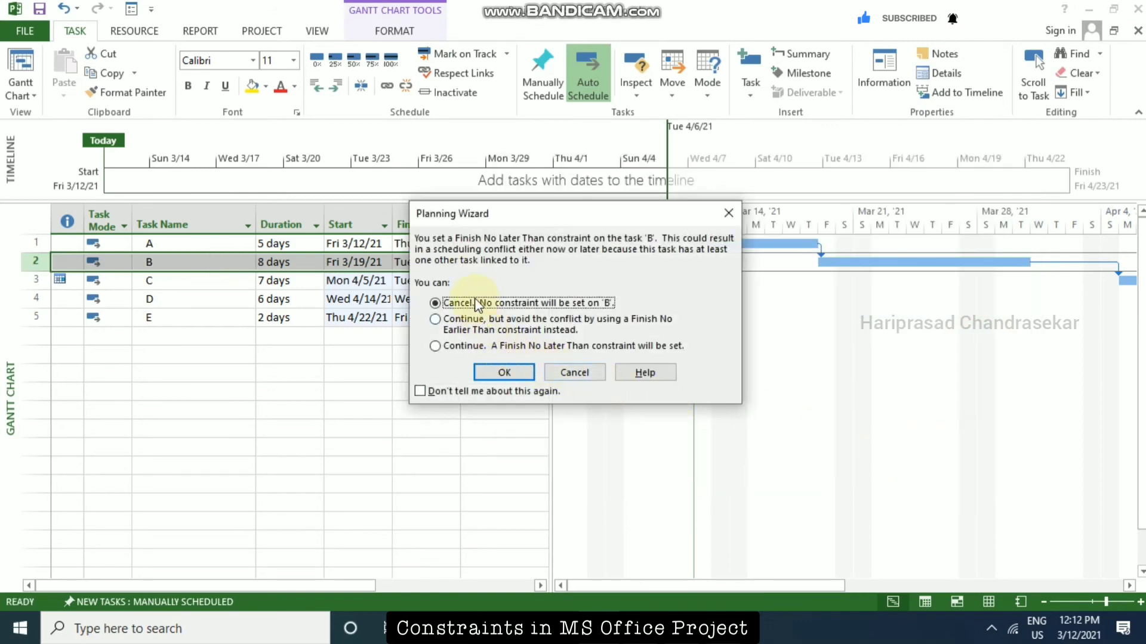
# Continue with a Finish No Earlier Than constraint on task B instead to avoid the scheduling conflict, and select task A's name.
pyautogui.click(448, 324)
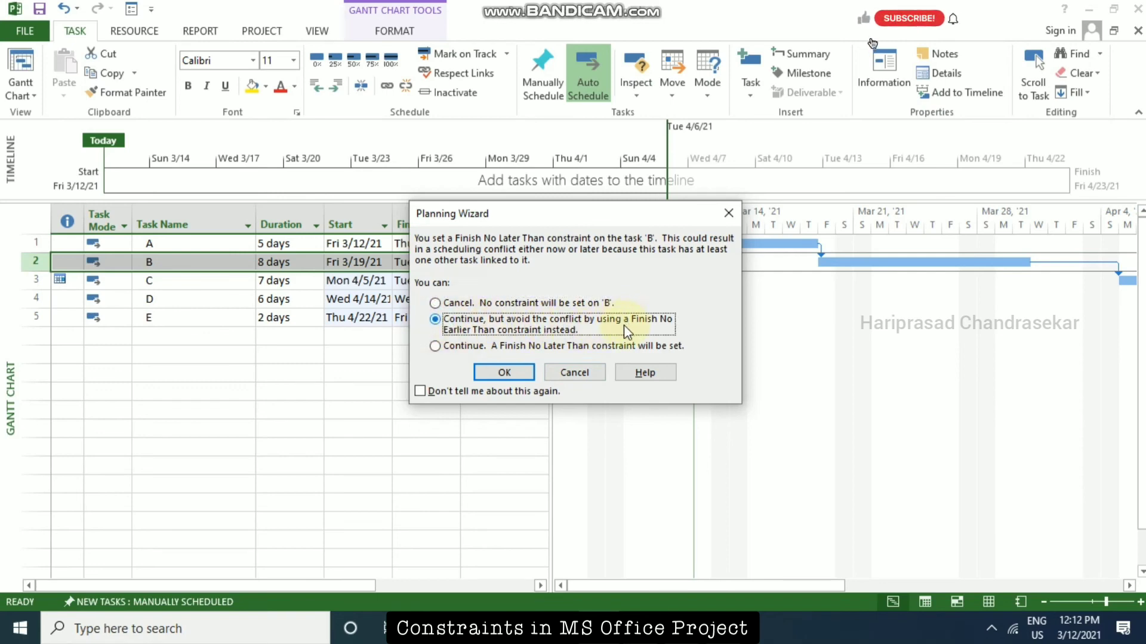
pyautogui.click(514, 377)
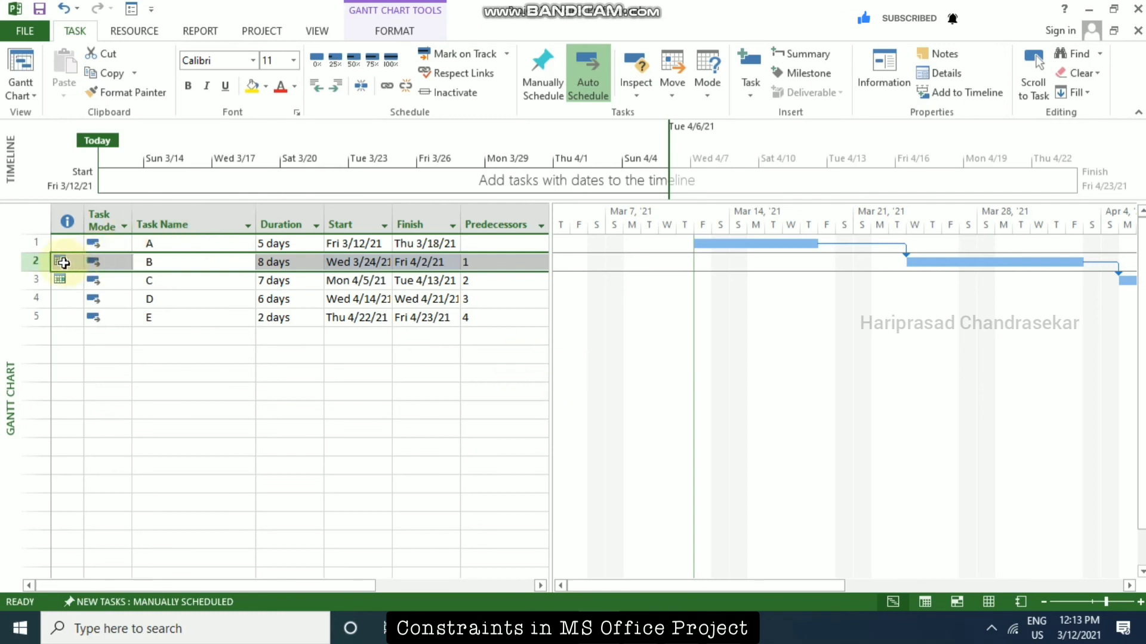
pyautogui.moveTo(58, 262)
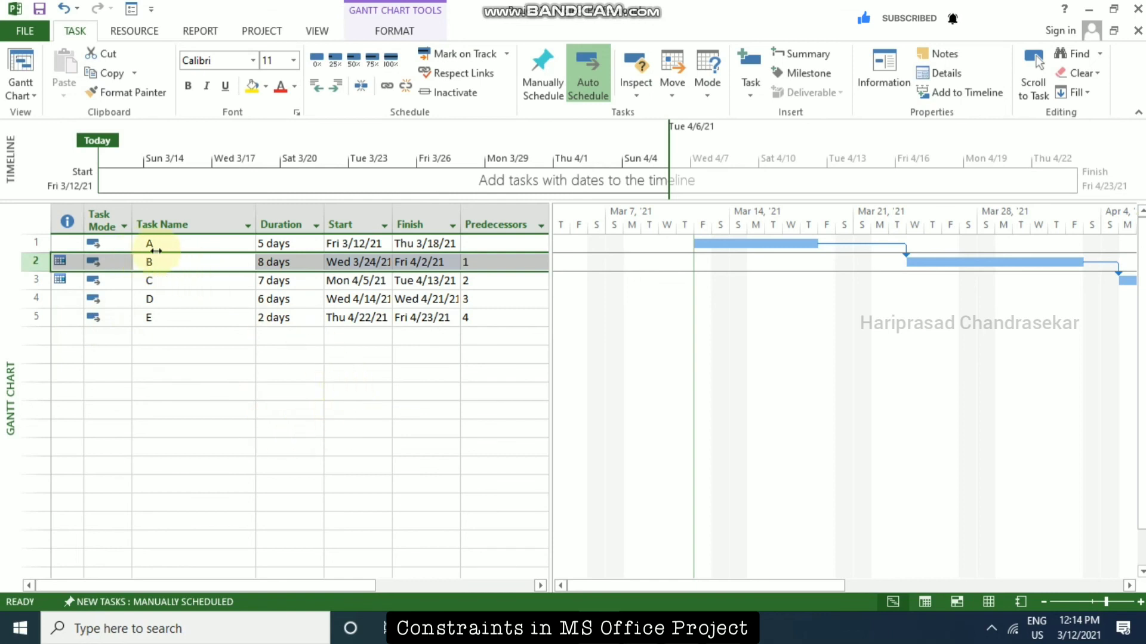
pyautogui.click(191, 244)
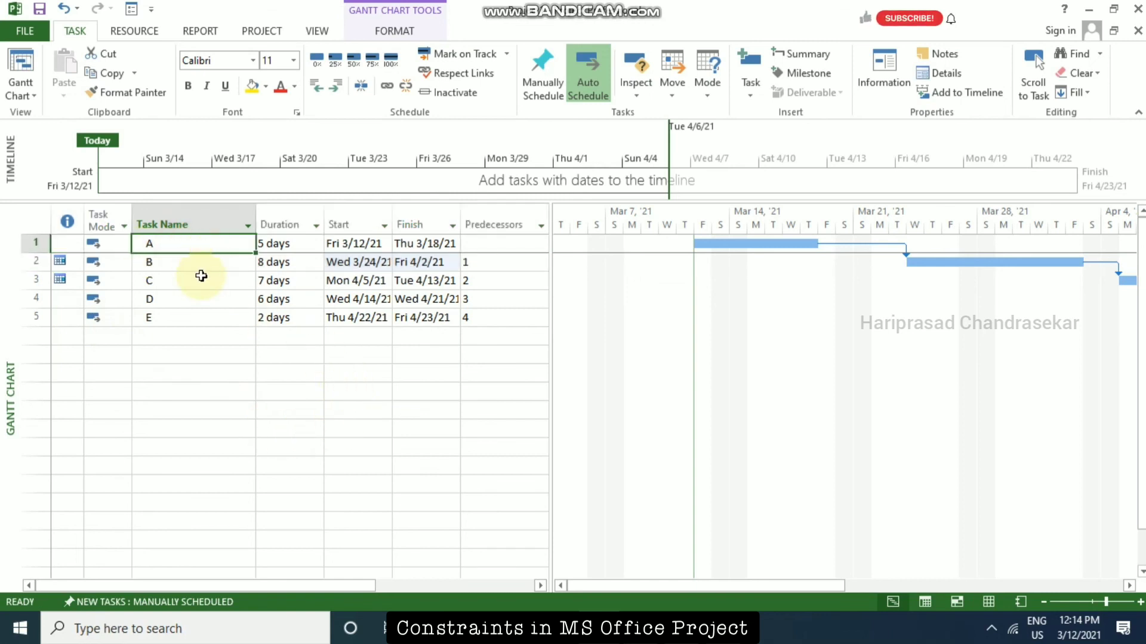